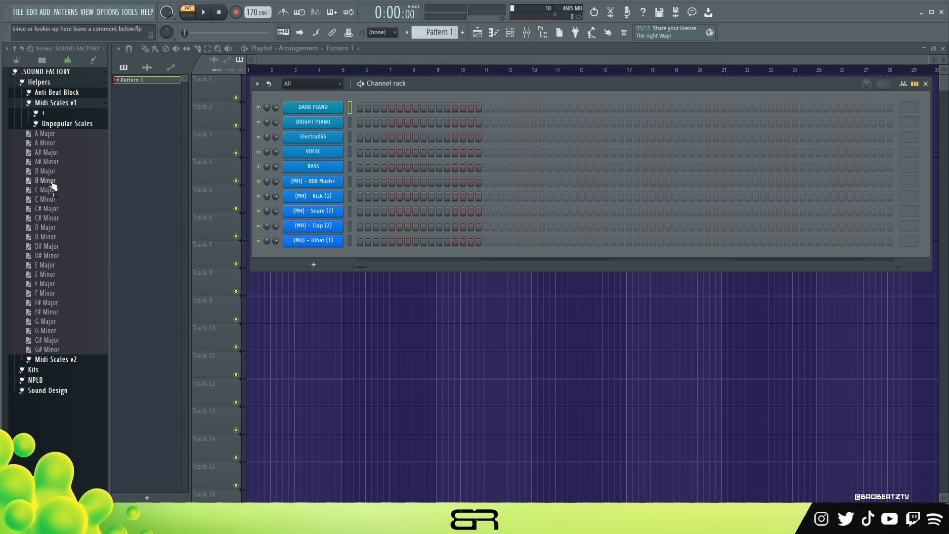
- Add the G# Minor scale from Midi Scales v1 to the channel rack and close the DARK PIANO plugin window
left_click_drag(47, 350, 312, 93)
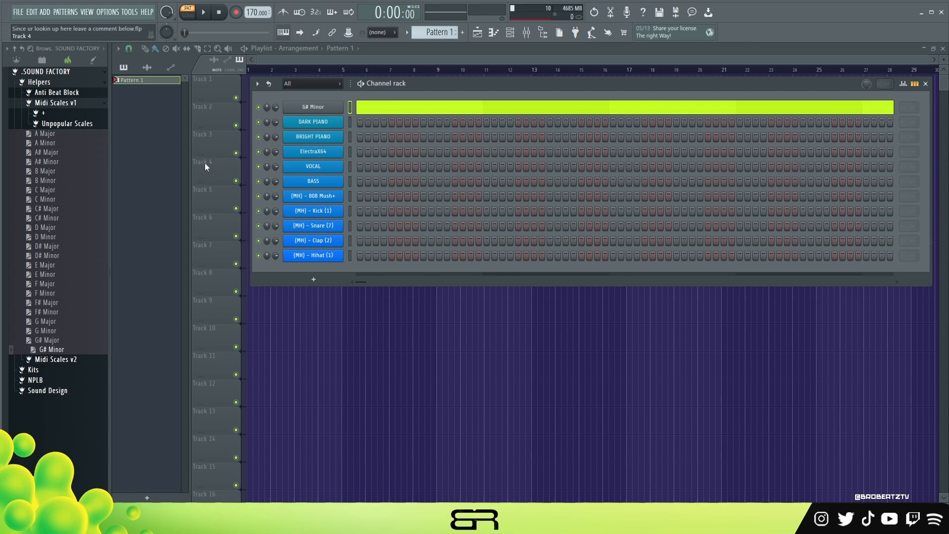
left_click(62, 72)
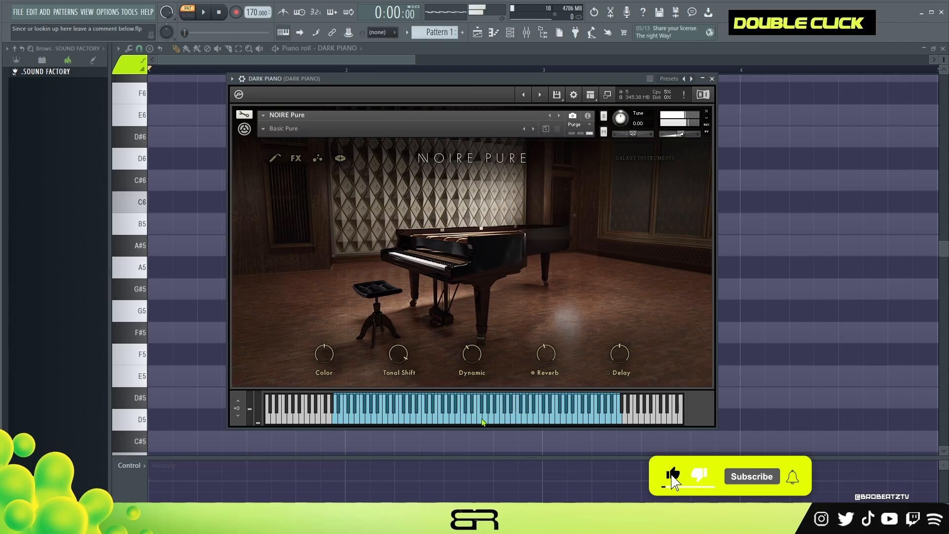
left_click(712, 79)
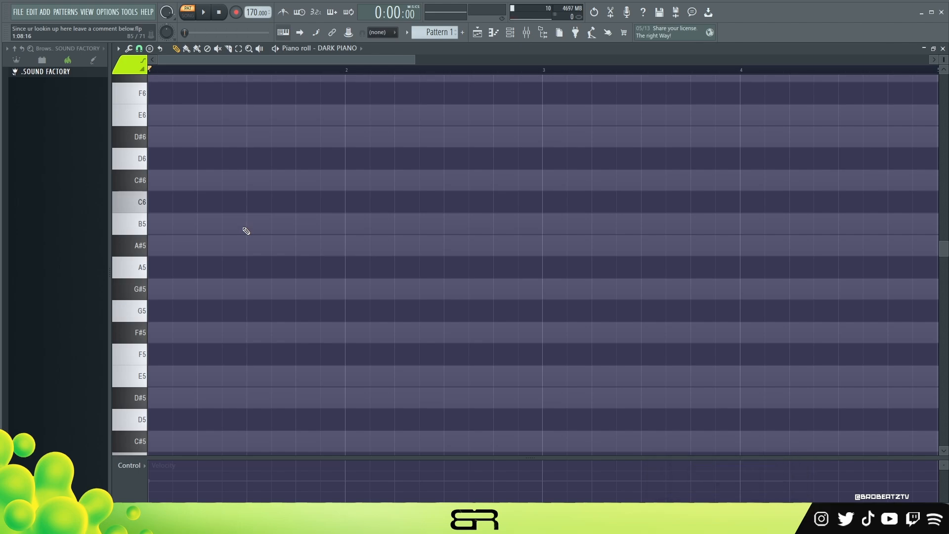
- Stack short G#5, B5, D#6 and F#6 notes at the start of bar 1 and play them back
mouse_move(203, 291)
left_mouse_down()
mouse_move(159, 293)
mouse_move(157, 311)
mouse_move(178, 240)
mouse_move(155, 222)
mouse_move(157, 143)
mouse_move(157, 202)
mouse_move(171, 148)
mouse_move(148, 127)
left_mouse_up()
left_click(155, 141, "shift")
right_click(156, 158)
scroll(170, 162, "up", 1)
key("space")
key("space")
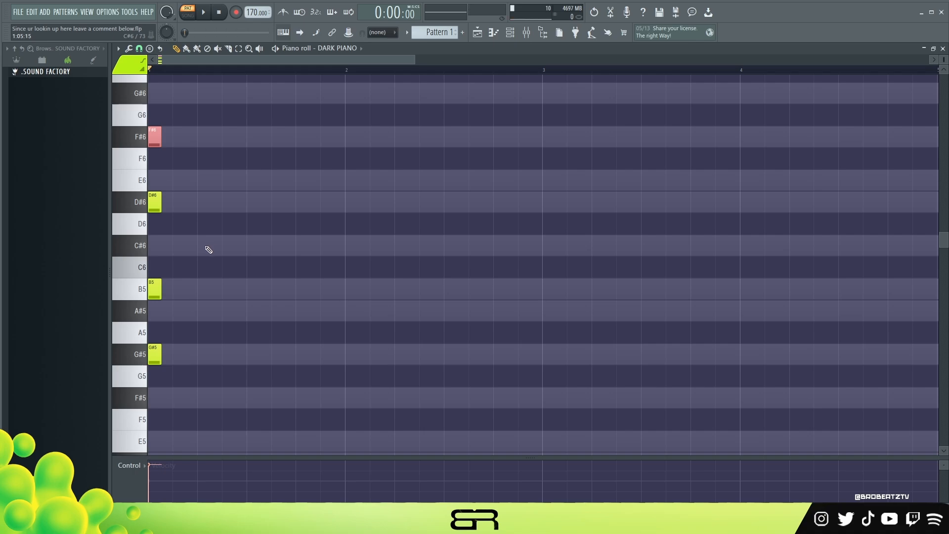
- Transpose the D#6 and F#6 notes at the start of bar 1 down one octave
left_click_drag(196, 170, 151, 223)
key("ctrl+Down")
key("ctrl+Up")
left_click_drag(178, 113, 158, 202)
key("ctrl+Down")
scroll(182, 207, "down", 1)
right_click(201, 209)
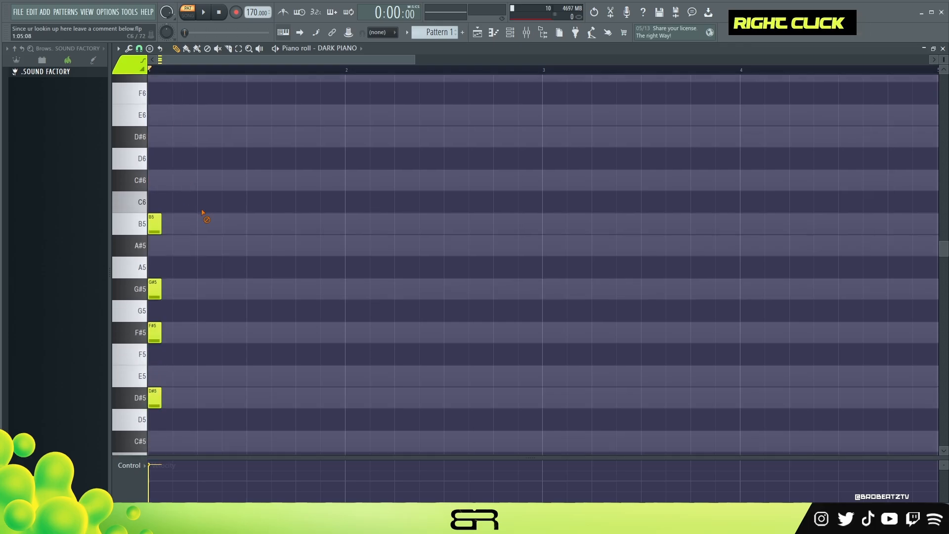
scroll(201, 254, "down", 1)
scroll(201, 254, "up", 1)
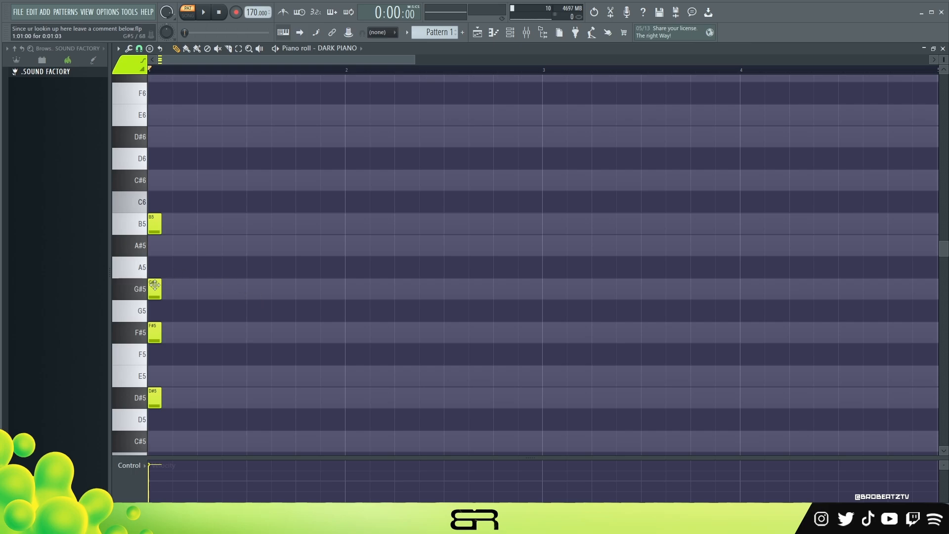
- Move B5 to beat 4 of bar 1 and F#5 with D#5 to the start of bar 3
key("ctrl")
left_click_drag(167, 222, 311, 224)
left_click_drag(189, 321, 147, 415)
left_click_drag(155, 334, 552, 338)
right_click(502, 388)
key("space")
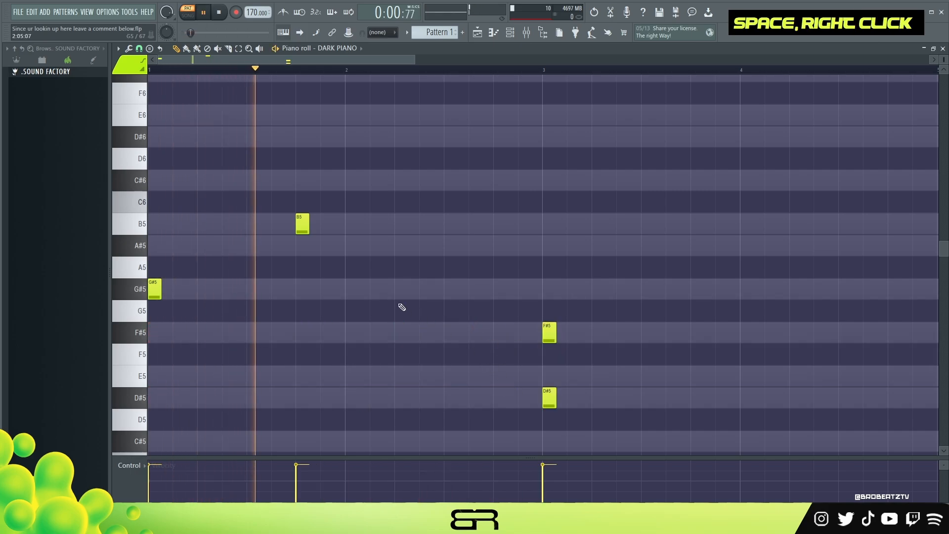
- Move the D#5 note to beat 4 of bar 3, change it to E5, and play the root notes back
left_click_drag(487, 366, 694, 402)
key("space")
key("space")
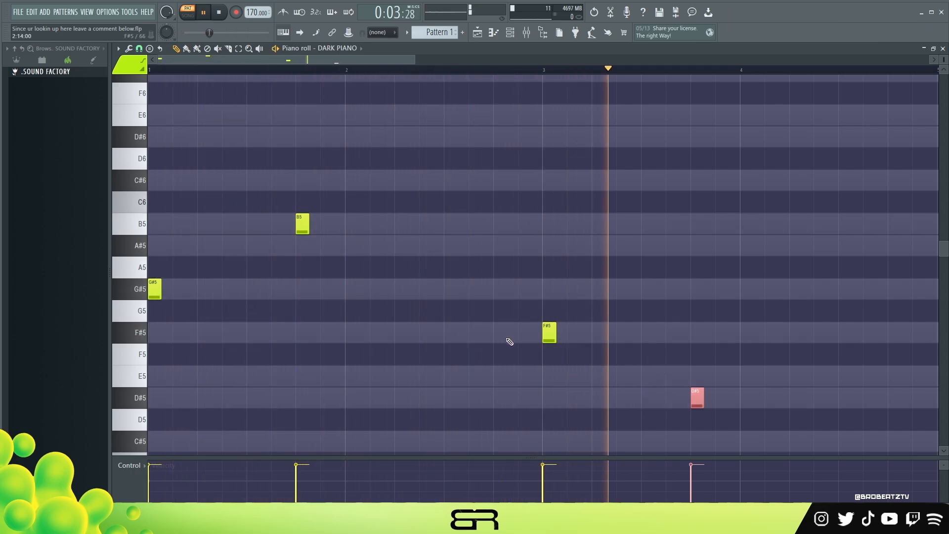
key("space")
left_click_drag(697, 398, 697, 376)
key("space")
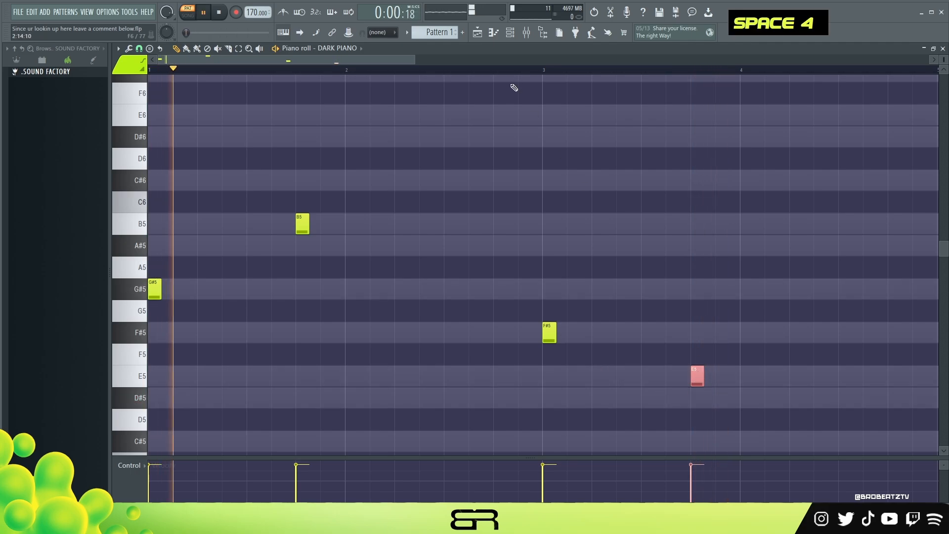
key("space")
right_click(665, 309)
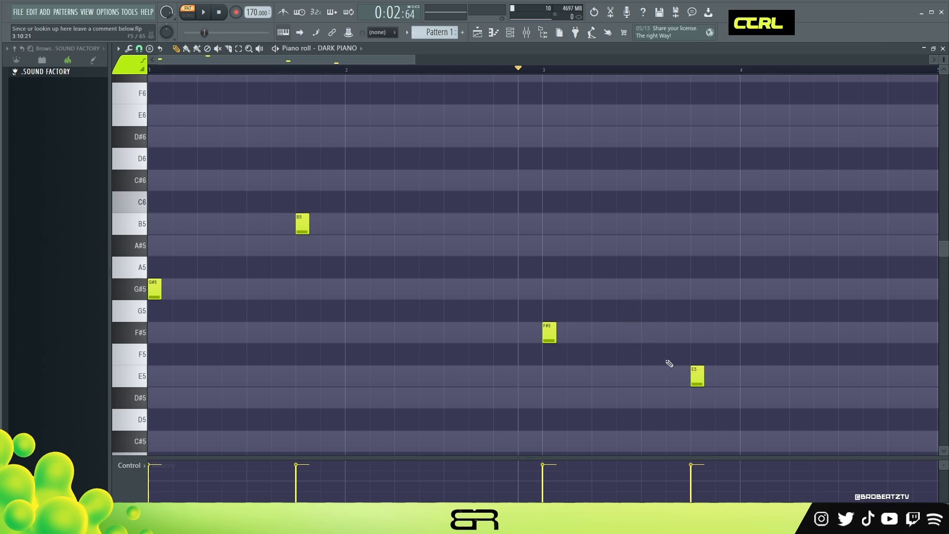
mouse_move(668, 344)
left_mouse_down("ctrl")
mouse_move(746, 410)
mouse_move(736, 405)
left_mouse_up("ctrl")
right_click(719, 398, "ctrl")
left_click_drag(721, 343, 669, 395)
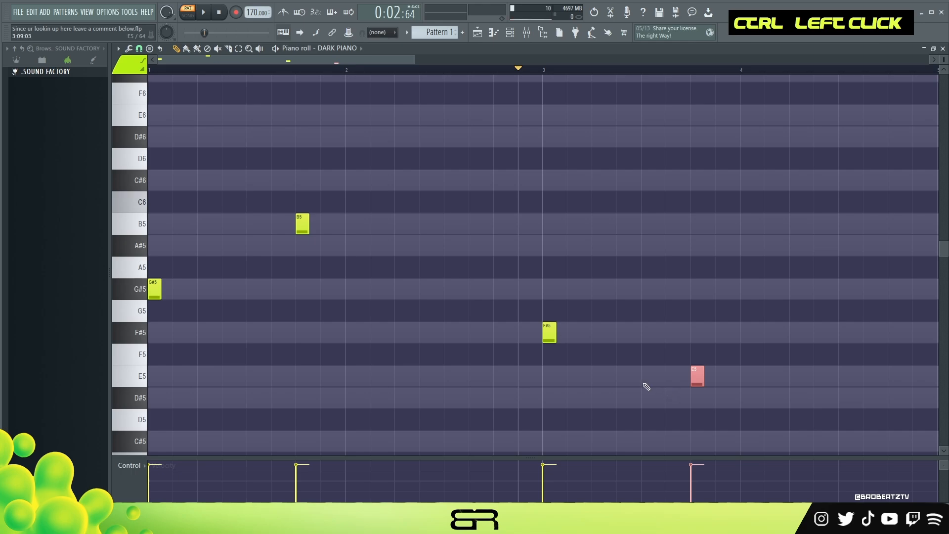
right_click(588, 307)
key("ctrl+a")
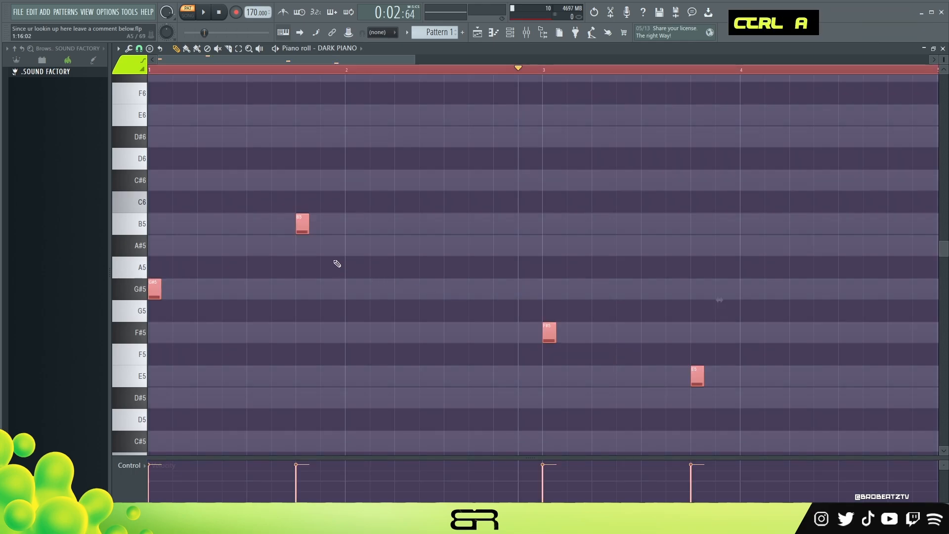
right_click(307, 244)
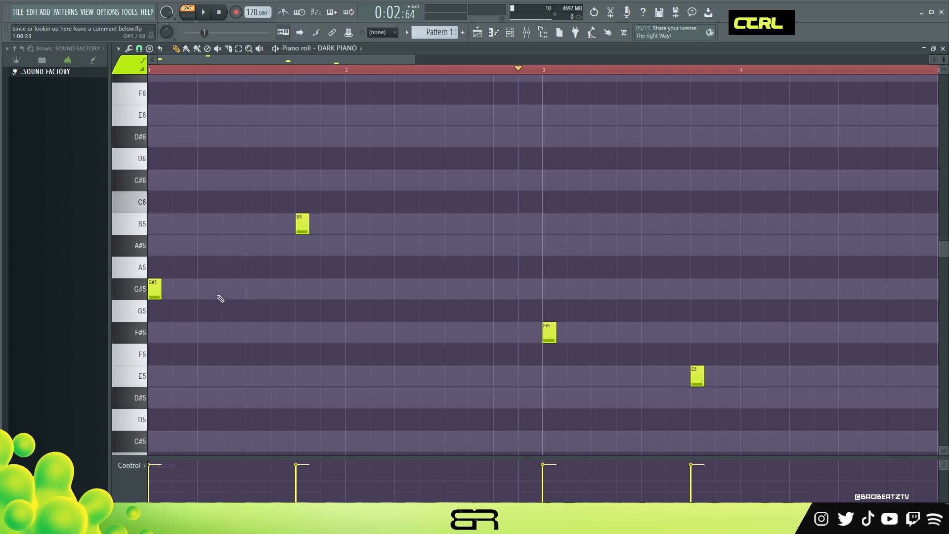
mouse_move(152, 293)
left_mouse_down("shift")
mouse_move(205, 295)
mouse_move(147, 293)
left_mouse_up("shift")
right_click(205, 292)
left_click_drag(735, 399, 149, 202, "ctrl")
right_click(240, 283, "ctrl")
- Build the first chord by adding D#6 and B6 above the G#5 note, and audition it
left_click(154, 289, "ctrl")
left_click_drag(154, 289, 140, 224, "shift")
left_click_drag(171, 267, 153, 221, "shift")
mouse_move(153, 220)
left_mouse_down("shift")
mouse_move(198, 157)
mouse_move(153, 134)
left_mouse_up("shift")
left_click_drag(176, 254, 150, 213, "ctrl")
key("ctrl+Up")
scroll(192, 226, "up", 1)
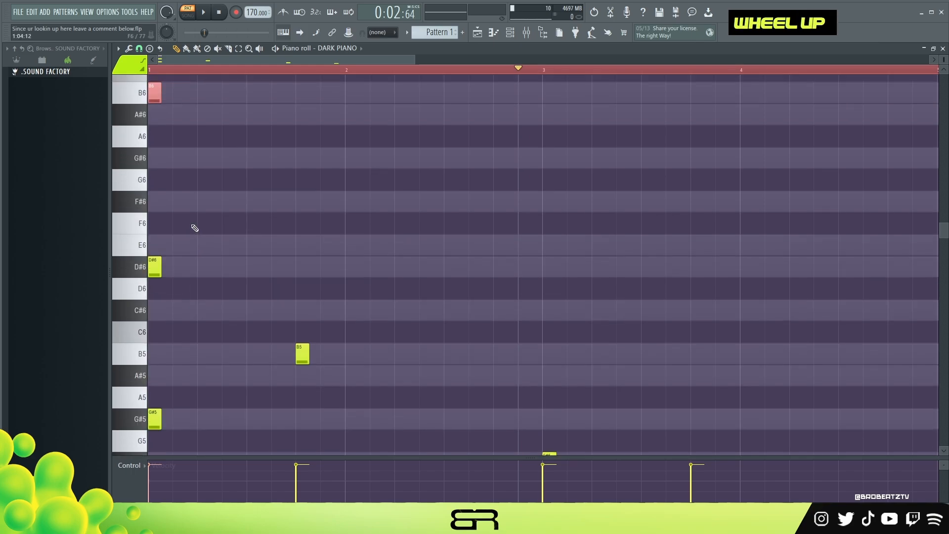
key("space")
key("space")
key("space")
key("space")
scroll(225, 163, "down", 1)
- Build the second chord by stacking an F# and a higher D# above the B5 note
left_click_drag(281, 212, 332, 316)
mouse_move(298, 283)
left_mouse_down()
mouse_move(323, 261)
mouse_move(302, 181)
mouse_move(300, 123)
left_mouse_up()
left_click_drag(320, 196, 297, 216, "ctrl")
key("ctrl+Up")
- Build the third chord by stacking a C#6 and a higher A# above the F#5 note in bar 3
scroll(543, 341, "down", 1)
right_click(601, 343)
mouse_move(565, 345)
left_mouse_down("ctrl")
mouse_move(532, 375)
mouse_move(549, 180)
left_mouse_up("ctrl")
left_click_drag(567, 261, 541, 217, "ctrl")
key("ctrl+Up")
- Build the fourth chord by stacking a B5 and a higher G# above the E5 note
mouse_move(716, 354)
left_mouse_down("ctrl")
mouse_move(688, 384)
mouse_move(699, 201)
mouse_move(699, 224)
left_mouse_up("ctrl")
left_click_drag(719, 257, 676, 286, "ctrl")
key("ctrl+Up")
scroll(616, 260, "up", 2)
scroll(579, 293, "down", 3)
- Duplicate the root notes of all four chords one octave lower as bass notes
left_click_drag(738, 349, 537, 272, "ctrl")
mouse_move(332, 157)
left_mouse_down("ctrl+shift")
mouse_move(145, 245)
mouse_move(186, 232)
mouse_move(153, 230)
left_mouse_up("ctrl+shift")
key("ctrl+Down")
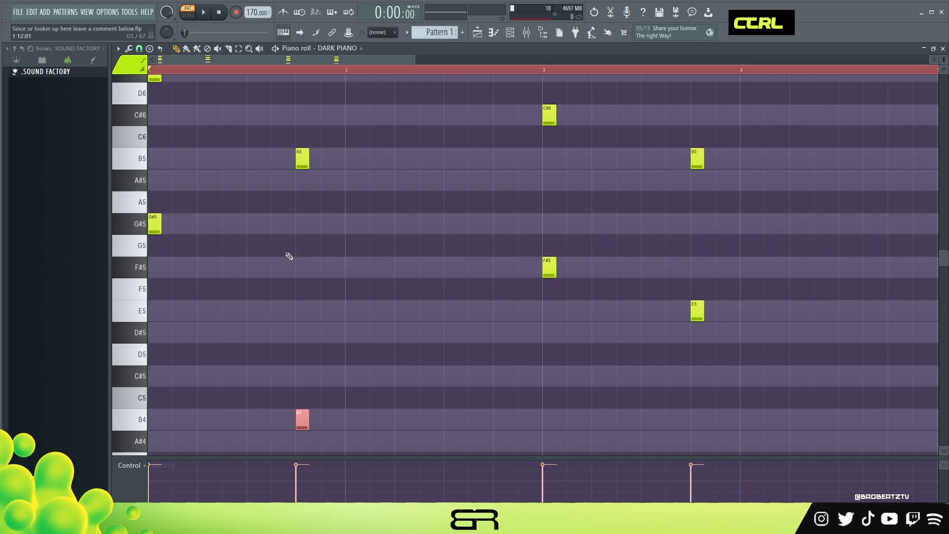
- Transpose all chord and bass notes down one octave and play the full progression
key("ctrl+a")
key("ctrl+Down")
right_click(399, 257, "alt")
right_click(403, 258, "ctrl+alt")
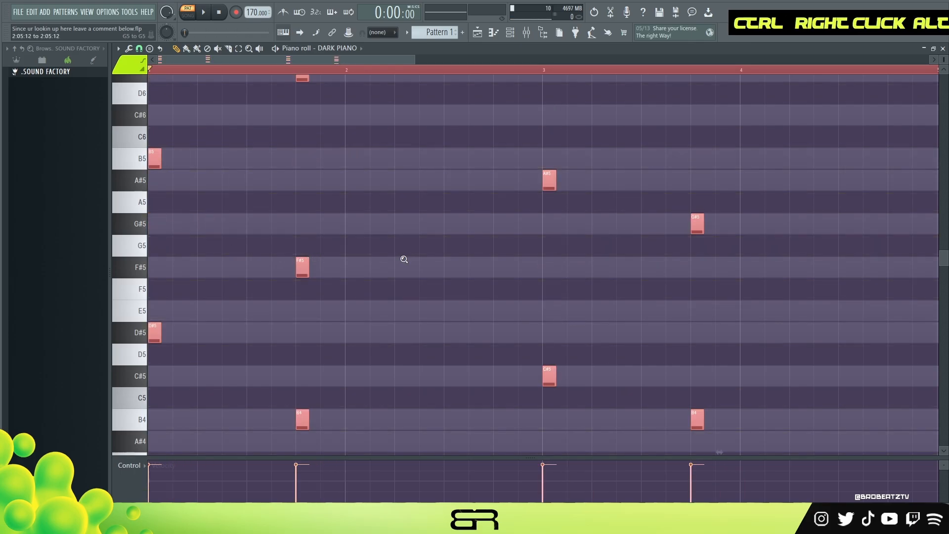
key("space")
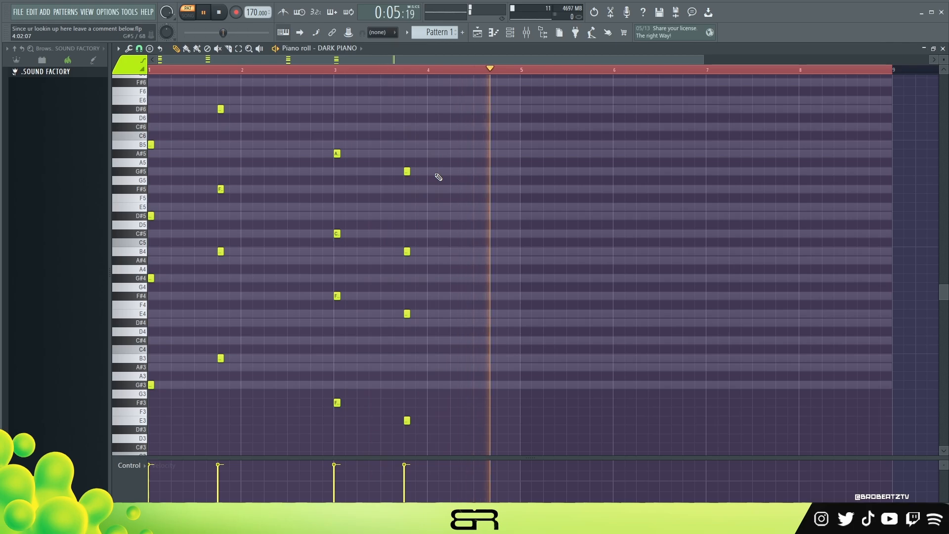
key("space")
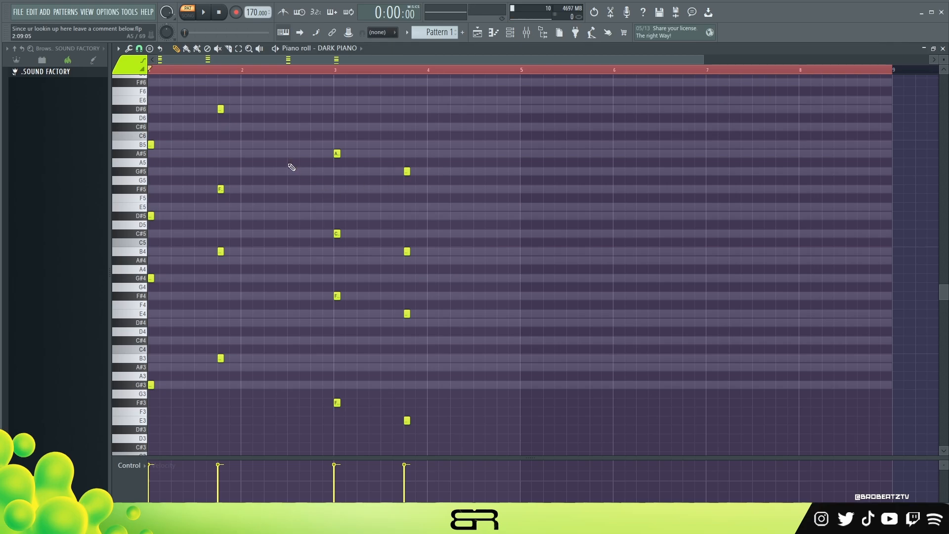
right_click(200, 168)
- Add passing bass notes in the LABS piano roll: A#3 just before the B3 and G#3 just before the F#3
scroll(700, 155, "up", 2)
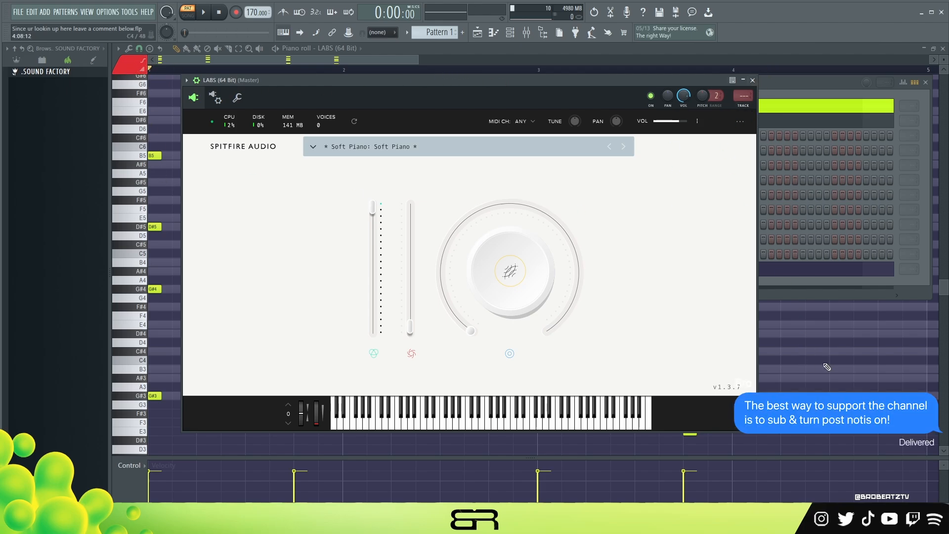
right_click(619, 285)
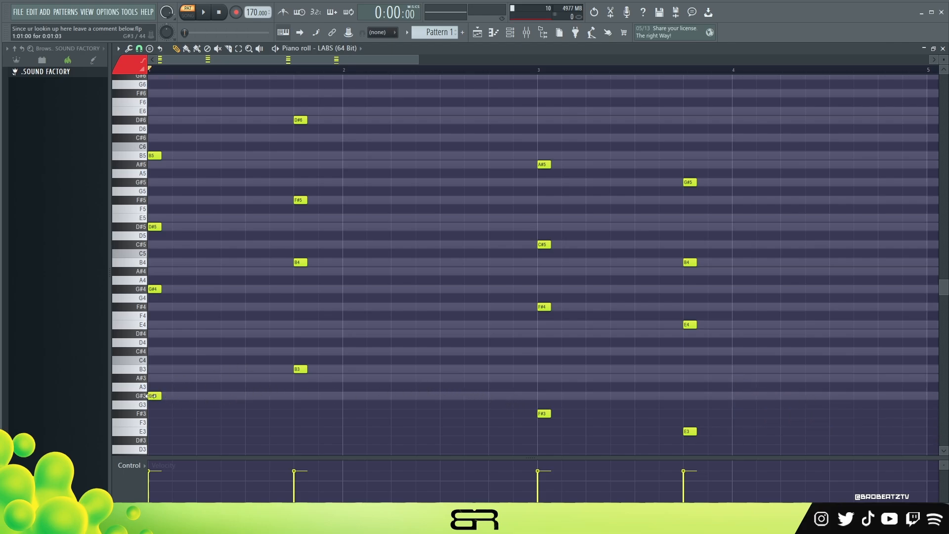
left_click(273, 379)
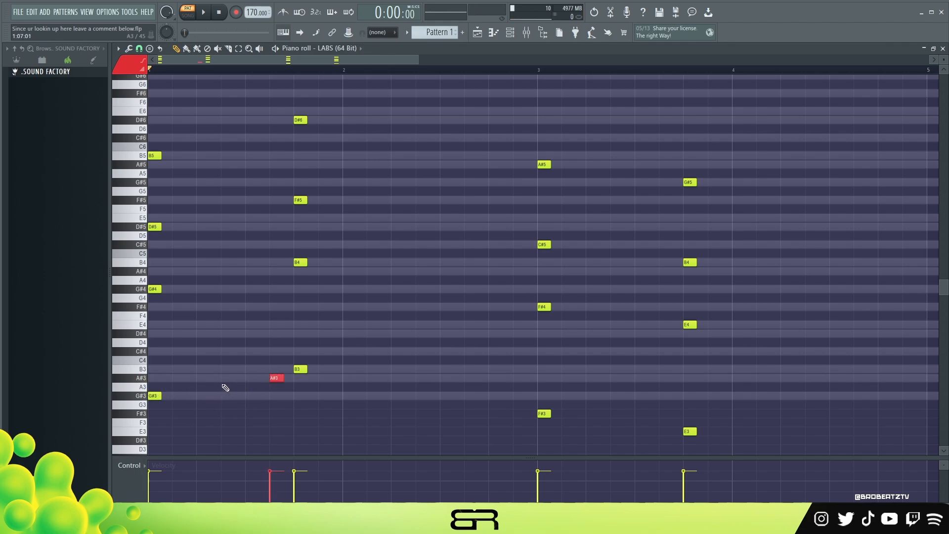
key("space")
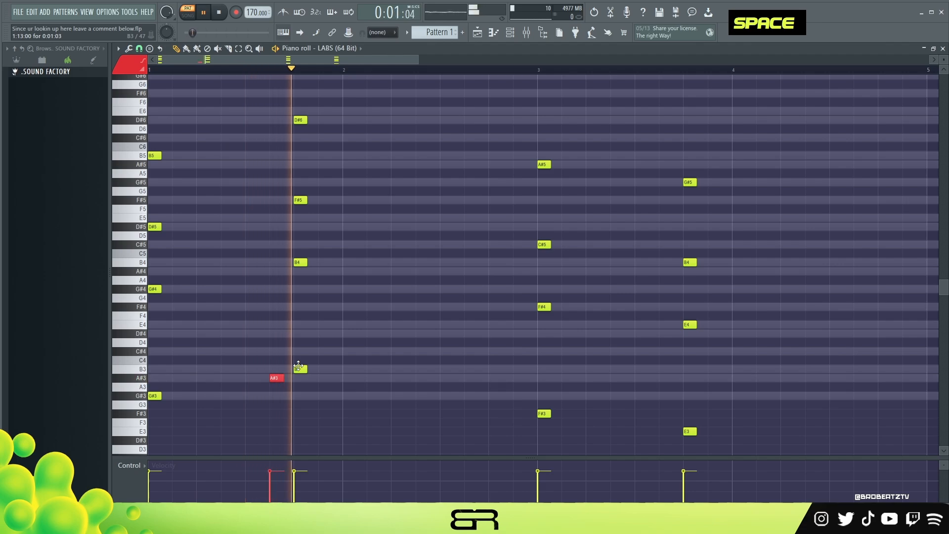
left_click(516, 395)
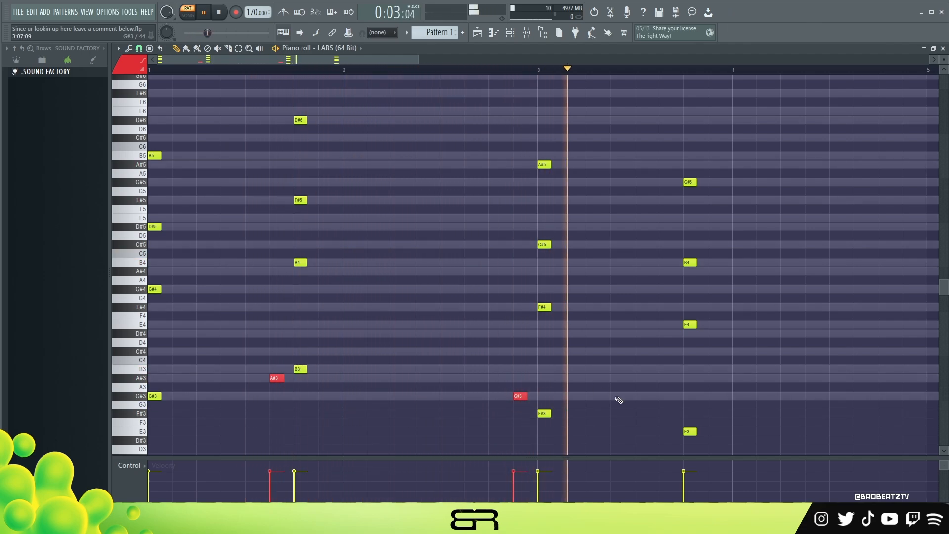
key("space")
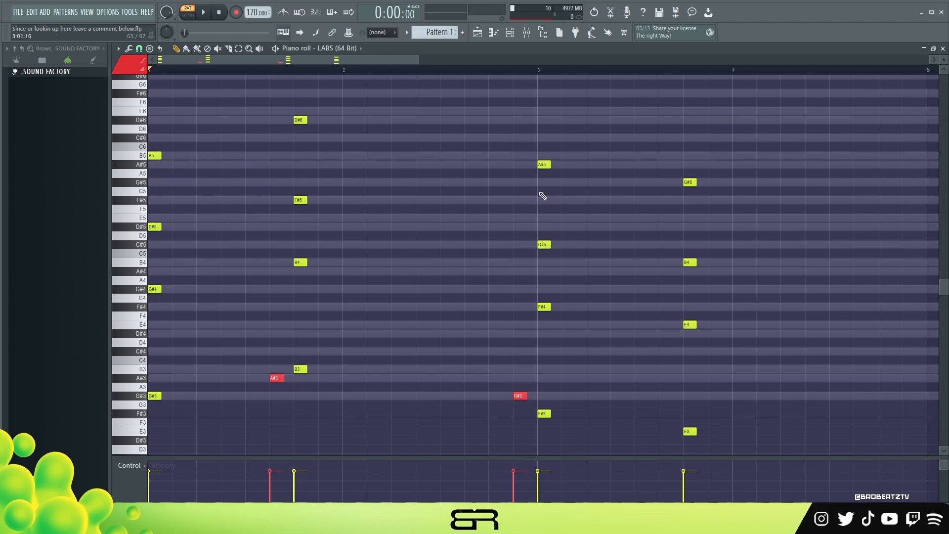
- Place a G#5 melody note just after the first chord and copy it to the end of bar 4
left_click(178, 182)
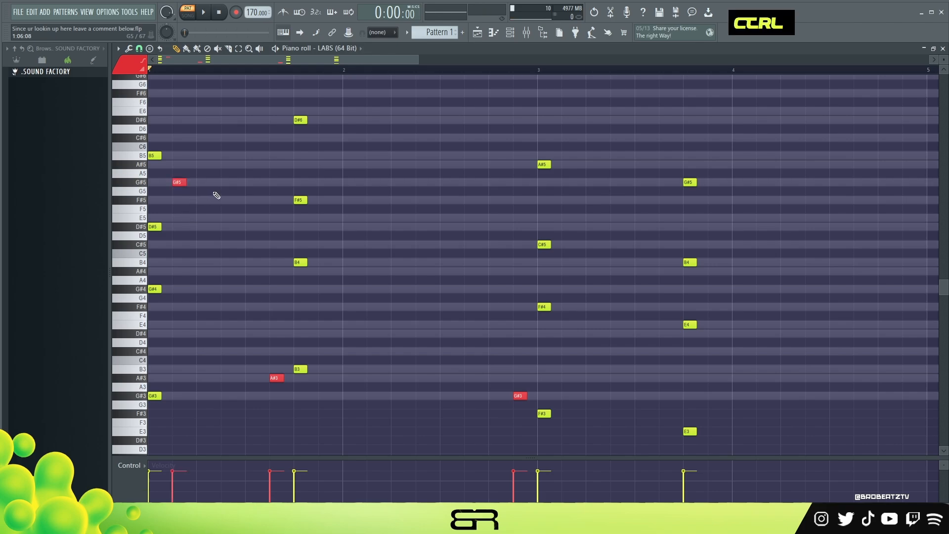
left_click_drag(203, 170, 900, 214)
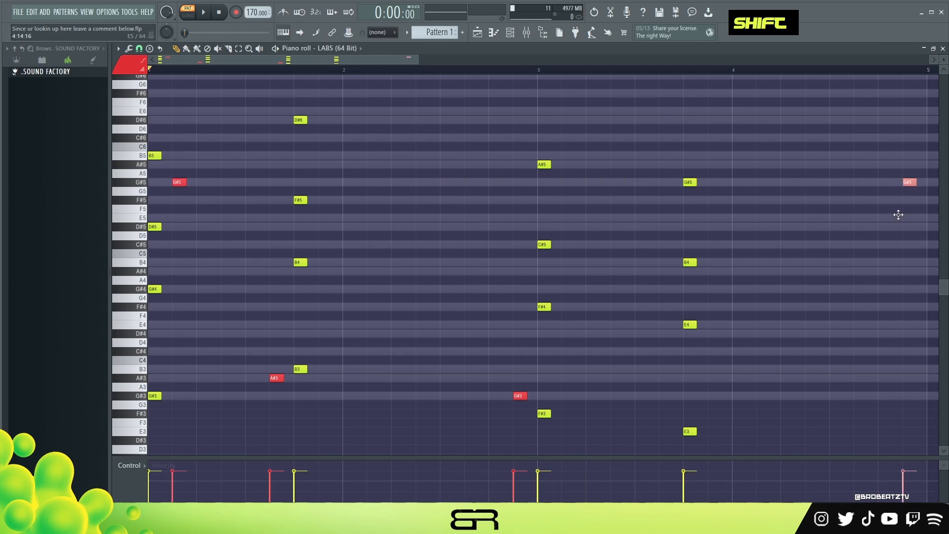
right_click(789, 256)
left_click(179, 182, "ctrl")
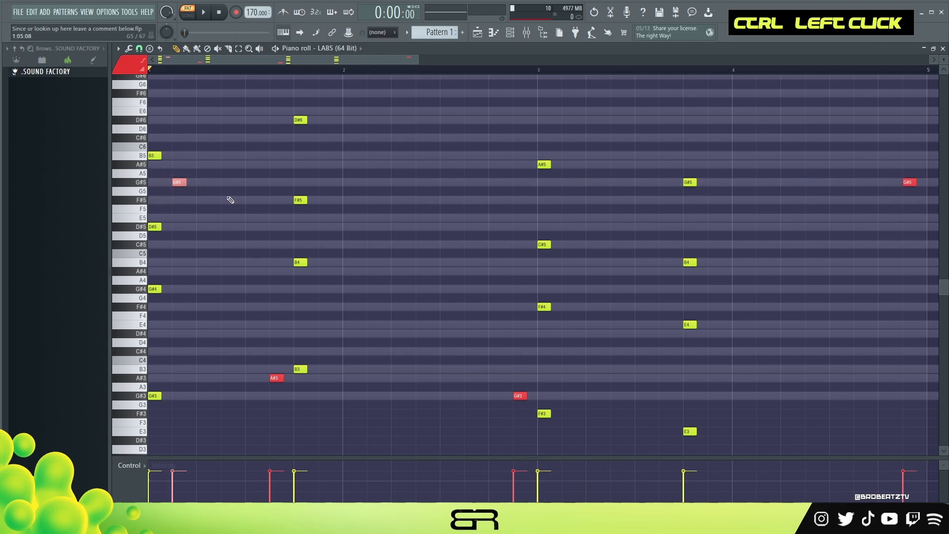
- Draw a melody run over the first two bars, rising from B5 to G#6 and descending back to B5
scroll(919, 173, "up", 5)
left_click_drag(943, 234, 943, 288)
scroll(556, 249, "up", 1)
scroll(543, 251, "up", 4)
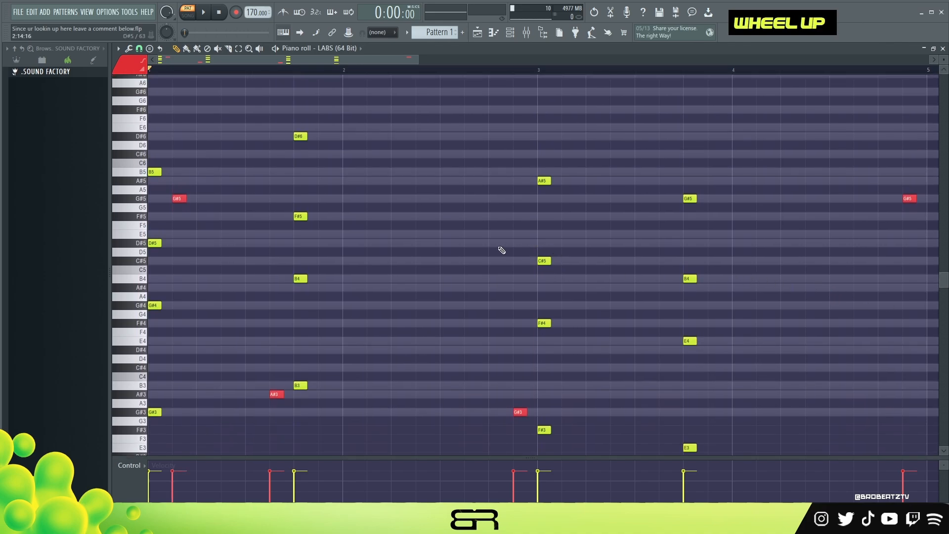
left_click(200, 198)
left_click(224, 181)
left_click(249, 162)
left_click(274, 136)
left_click(298, 118)
left_click(347, 119)
left_click(372, 136)
left_click(395, 154)
left_click(420, 162)
left_click(444, 189)
right_click(447, 190)
left_click(444, 181)
left_click(470, 198)
- Duplicate the melody run into bars 3 and 4, then delete both the original run and its copy
left_click_drag(475, 206, 307, 116)
left_click_drag(264, 141, 544, 224)
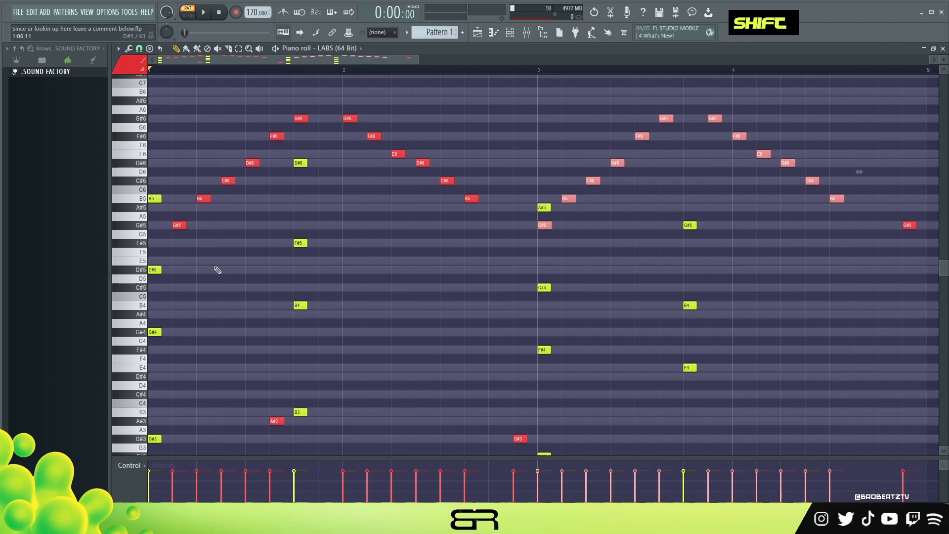
key("Delete")
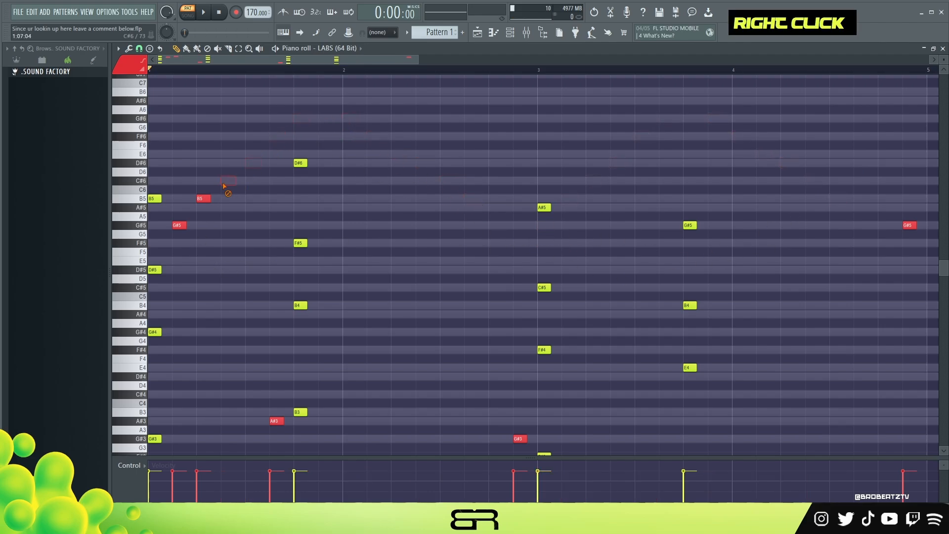
scroll(214, 198, "down", 1)
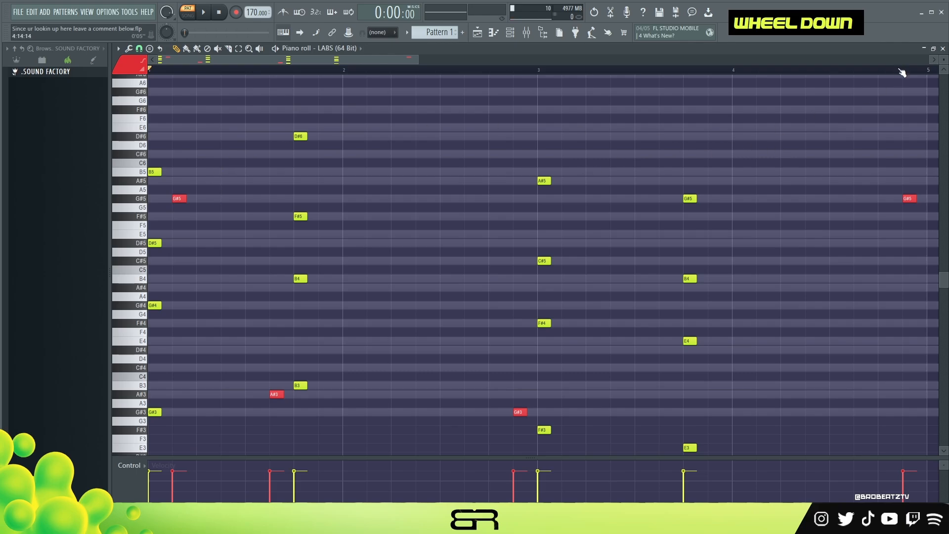
scroll(944, 59, "up", 1)
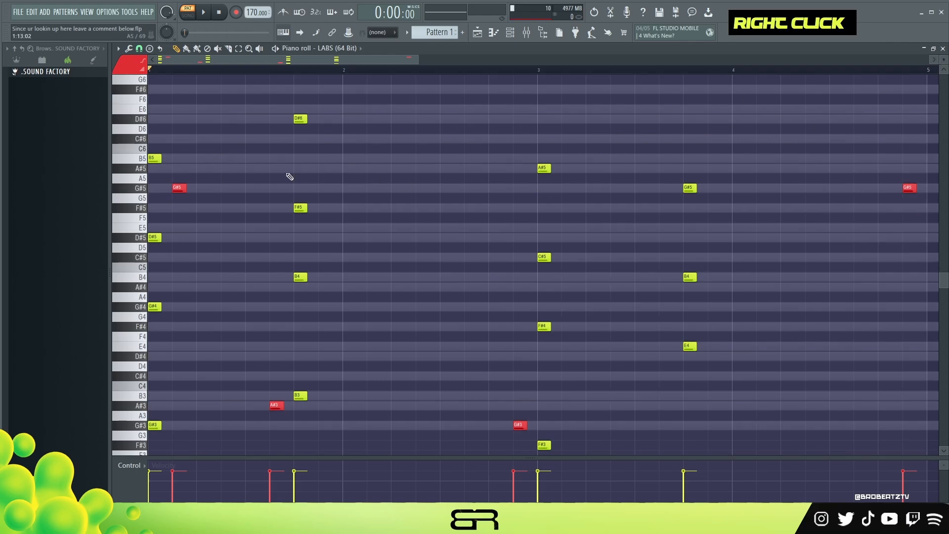
- Add short A#5 and C#6 melody notes in bar 1 ahead of the second chord
key("space")
key("space")
key("space")
left_click(227, 169)
key("space")
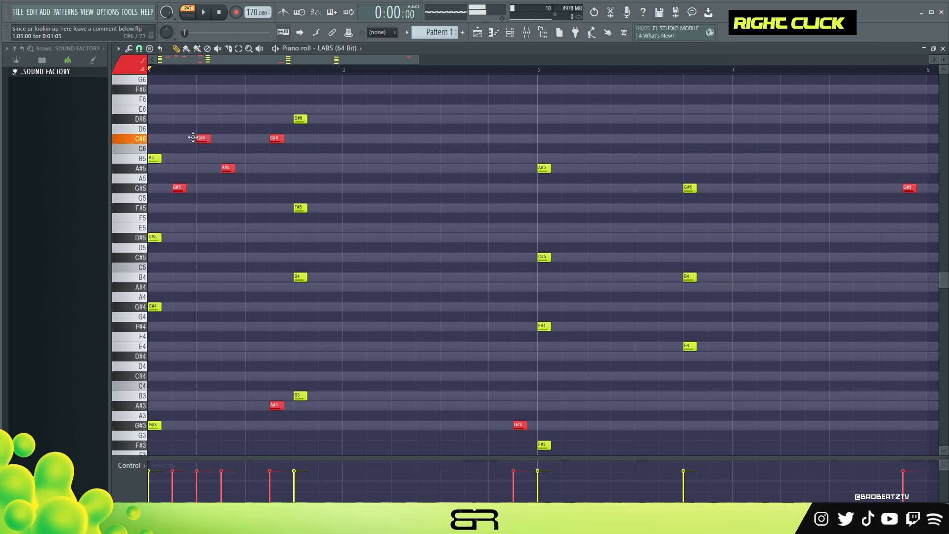
left_click(250, 138)
left_click_drag(258, 134, 201, 144)
- Add longer D#5 and F#5 notes on beats 2 and 3 of bar 1 and play the melody back
left_click_drag(255, 228, 251, 246)
left_click_drag(260, 207, 289, 208)
left_click_drag(210, 238, 249, 251)
key("space")
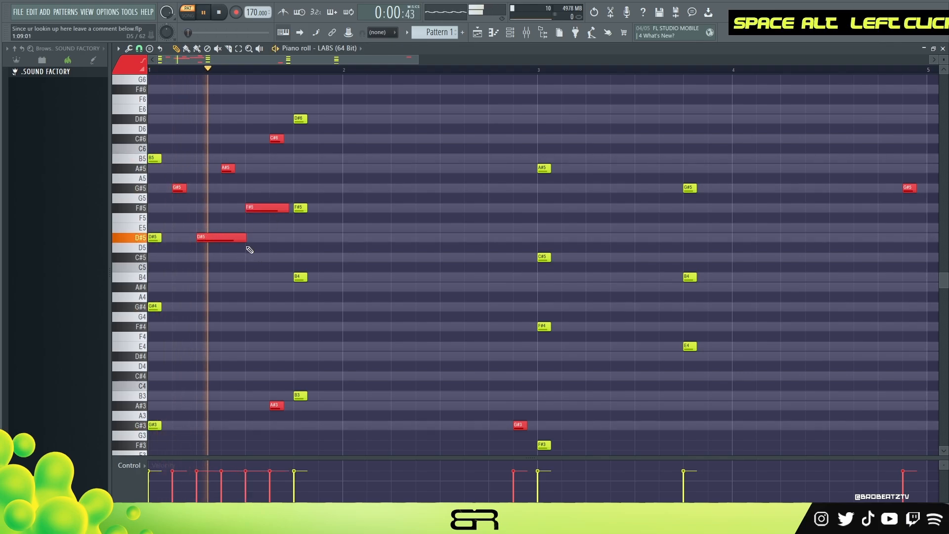
key("space")
- Lengthen the D#5 note on beat 2 of bar 1 to end just before the second chord, and play it back
key("space")
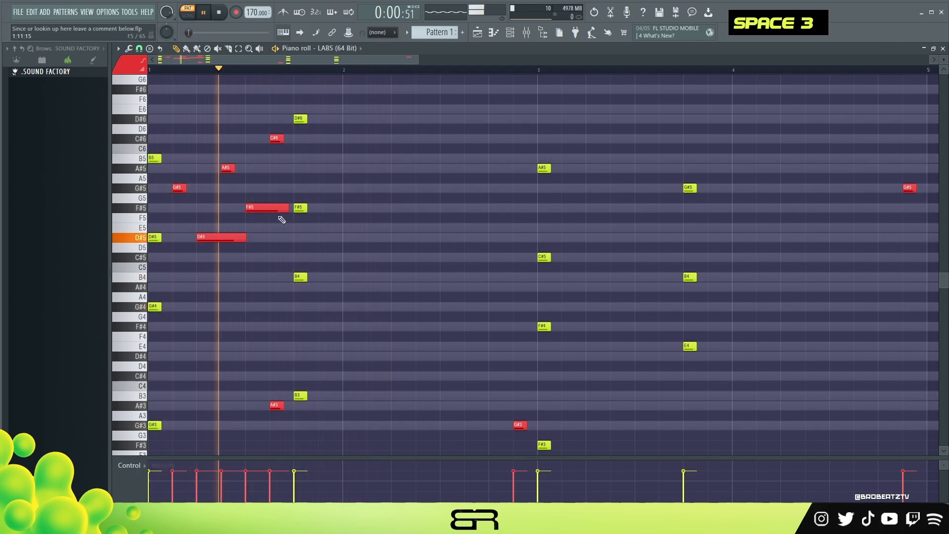
key("space")
key("space")
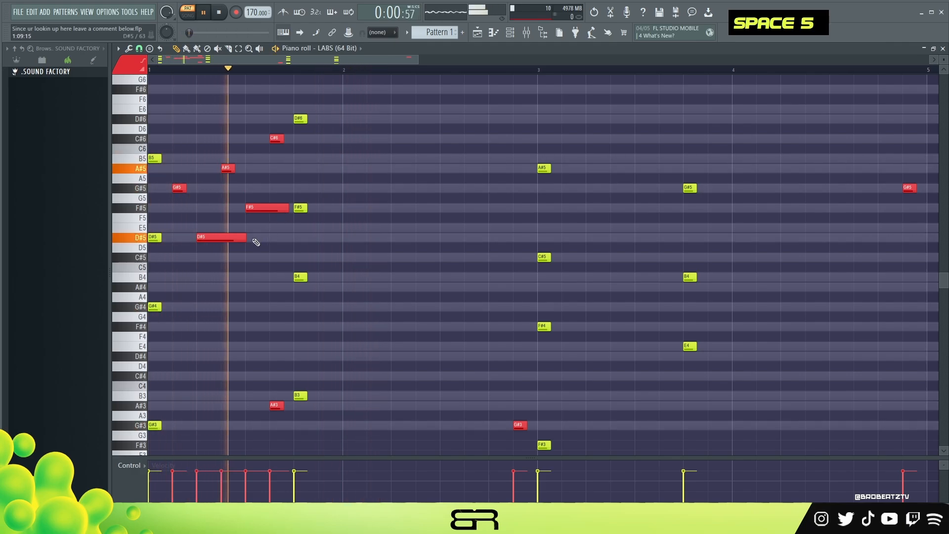
key("space")
left_click_drag(246, 238, 284, 242)
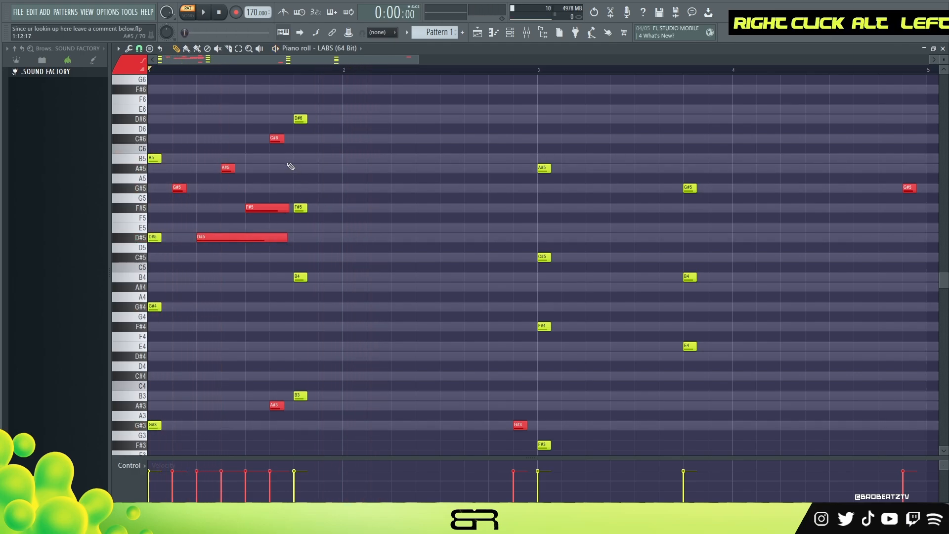
key("space")
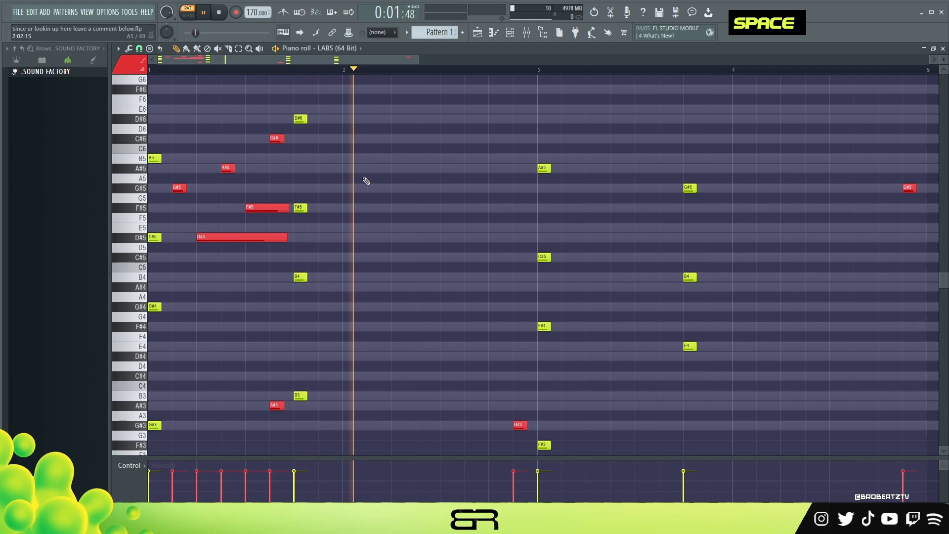
key("space")
- Add D#6, C#6, F#5, G#5 and A#5 melody notes in bar 2, holding the F#5 and A#5 longer
double_click(417, 142)
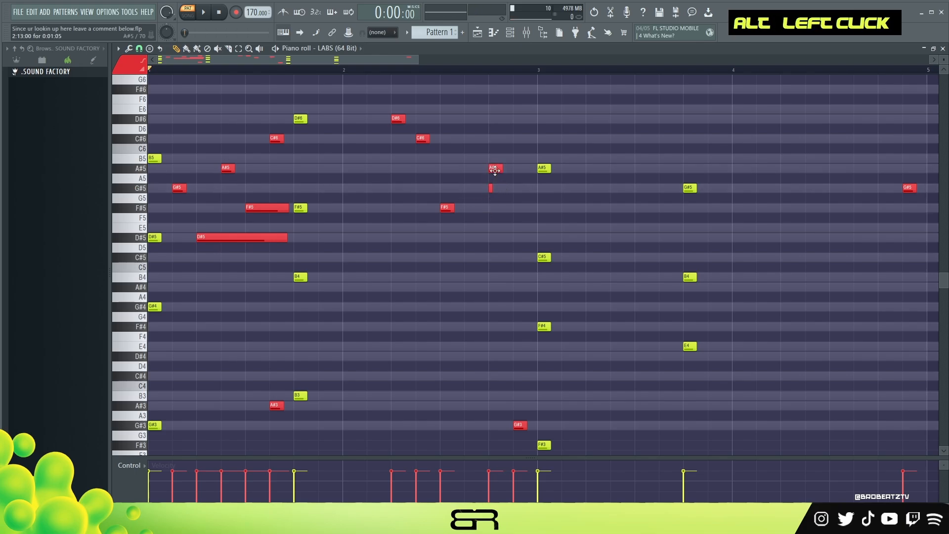
left_click_drag(449, 208, 450, 209)
left_click_drag(454, 210, 460, 209)
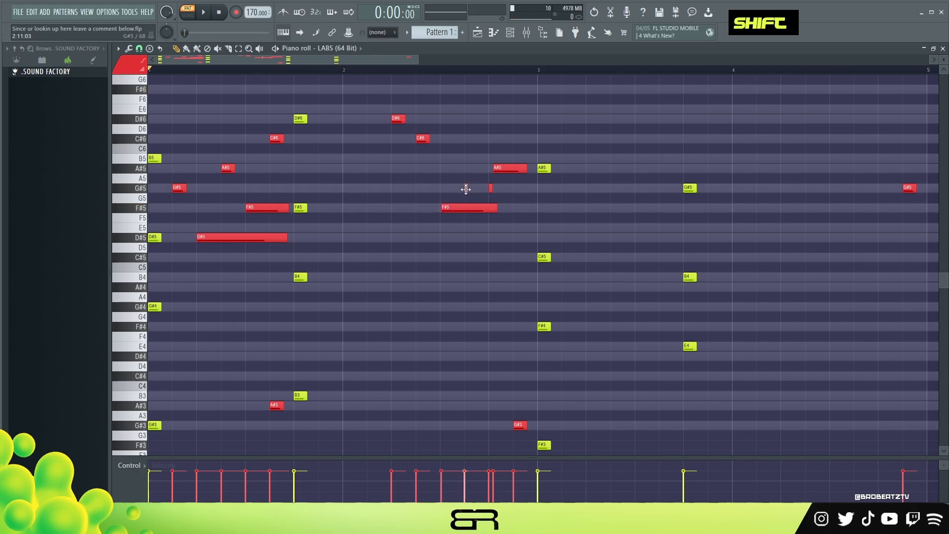
key("space")
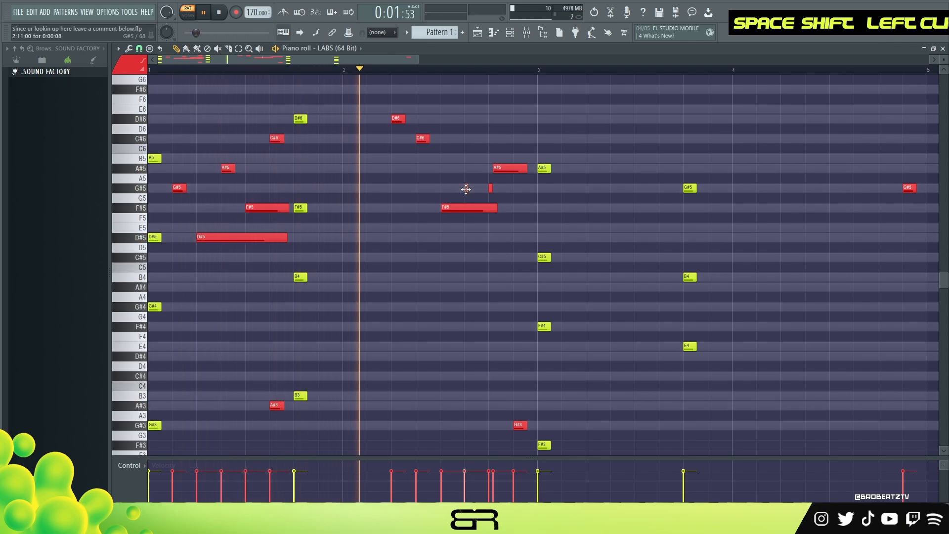
left_click(466, 188, "alt")
key("space")
key("space")
- Trim the long F#5 in bar 2 and add a long A#5 beneath the D#6 and C#6 notes
left_click_drag(495, 205, 485, 206)
left_click_drag(496, 170, 408, 168)
scroll(408, 168, "down", 4)
key("space")
left_click(428, 169, "alt")
right_click(437, 171, "alt")
key("space")
left_click_drag(431, 171, 437, 171)
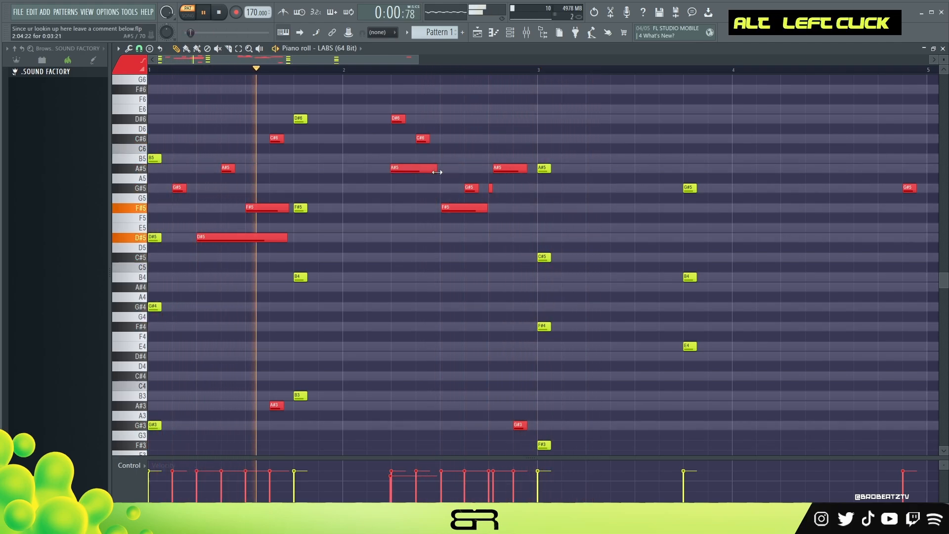
right_click(432, 244)
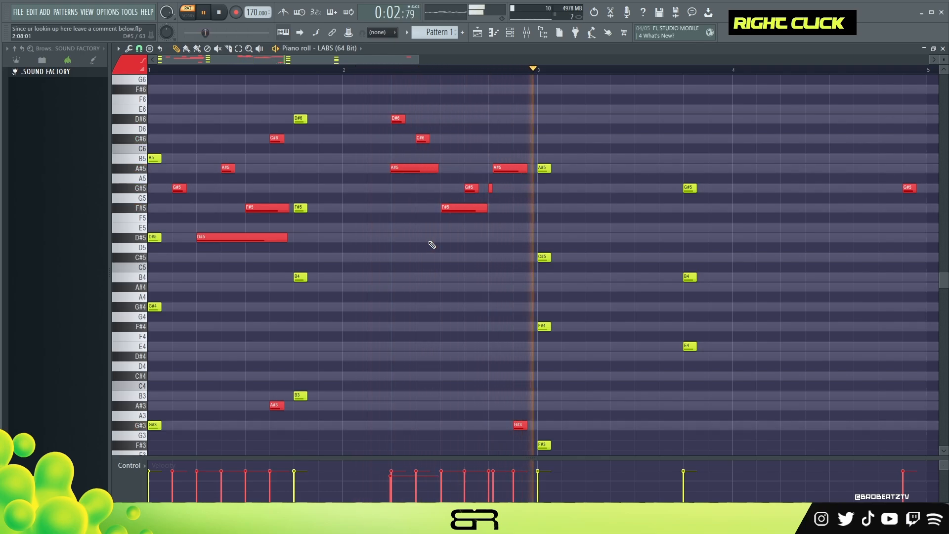
key("space")
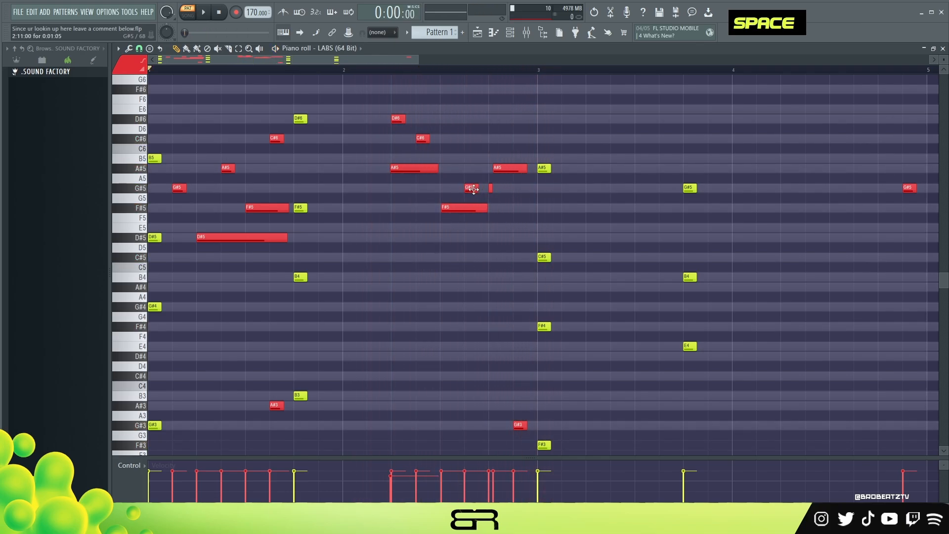
- Set the playback start late in bar 2 and add B5 and C#6 melody notes in bar 3
key("space")
double_click(465, 69)
key("space")
key("space")
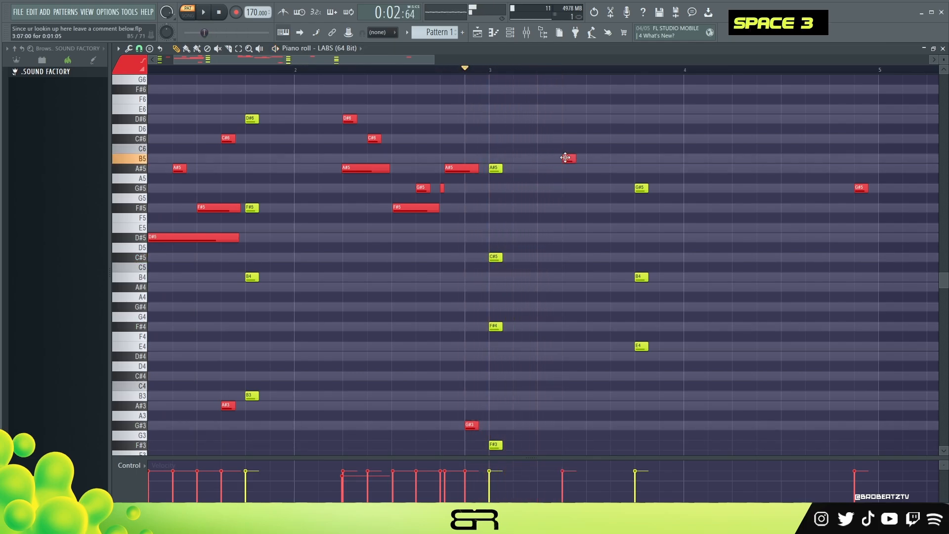
key("space")
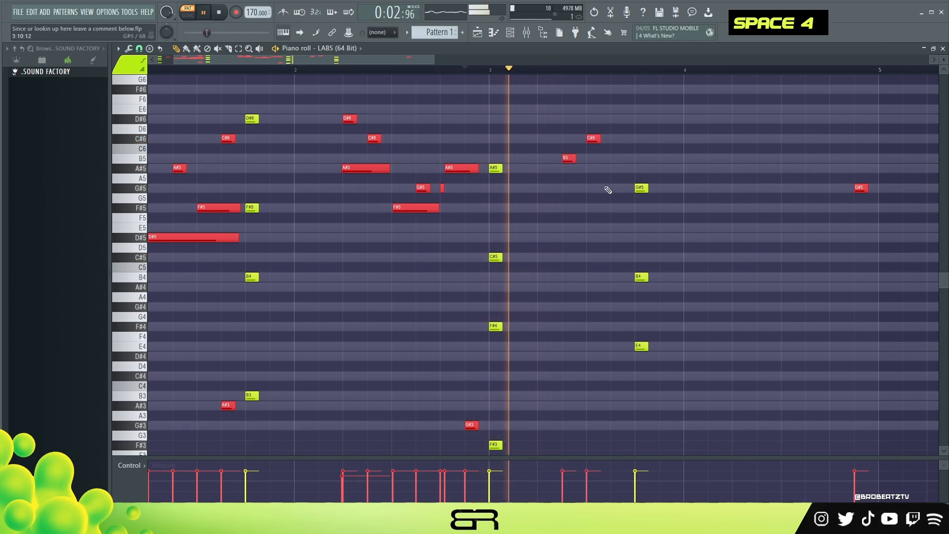
key("space")
- Replace the C#6 in bar 3 with one placed closer to the fourth chord and listen to it
right_click(596, 140)
left_click(614, 140)
key("space")
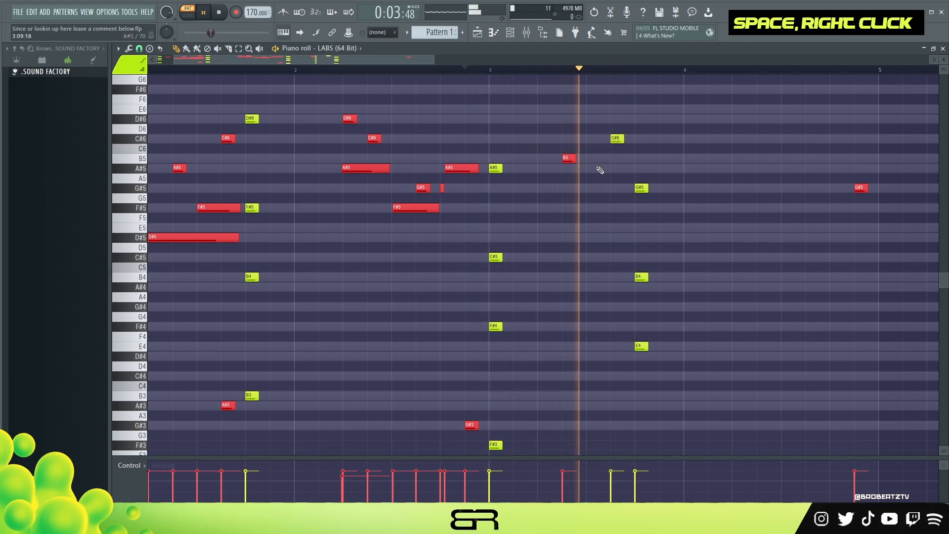
key("space")
right_click(619, 139)
left_click(612, 140)
key("space")
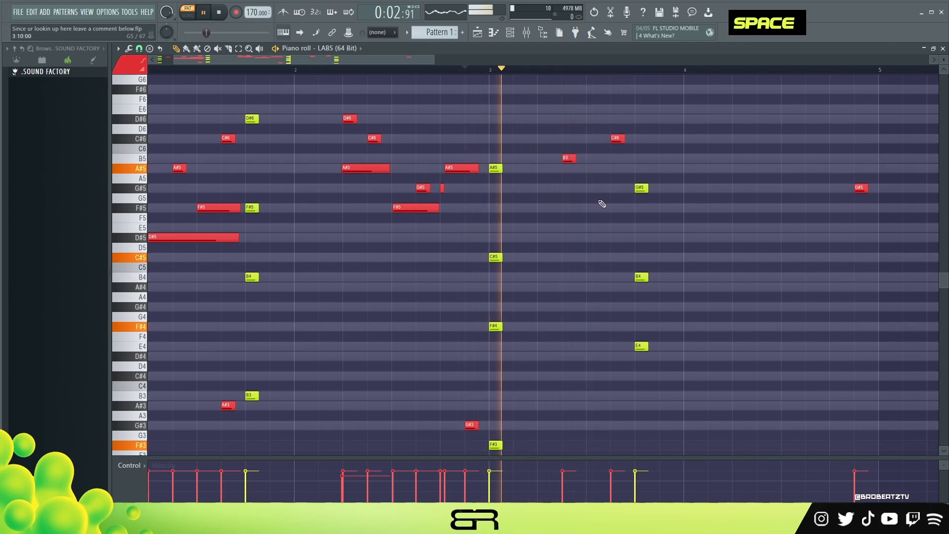
key("space")
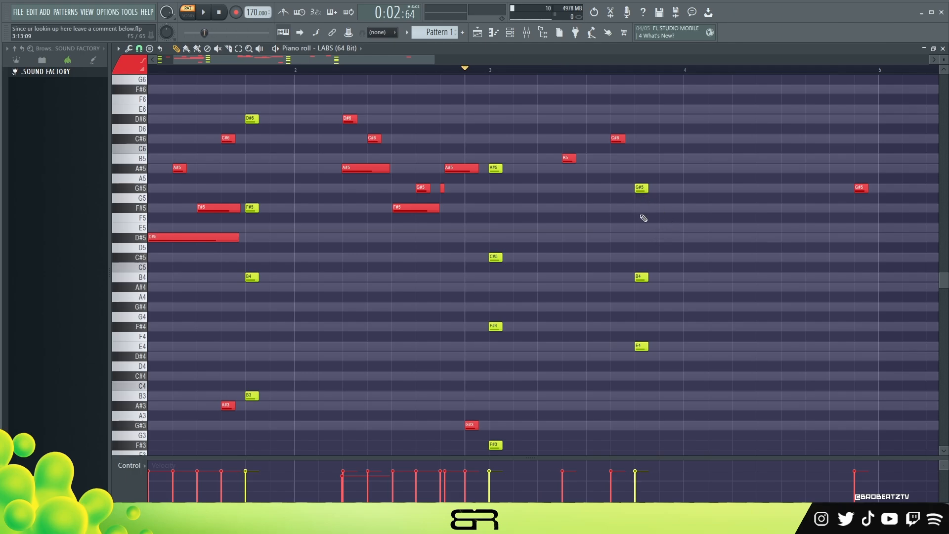
- Add a G#5 followed by two short F#5 notes in bar 4 and play the ending from bar 4
left_click_drag(432, 164, 729, 229)
right_click(764, 246)
left_click(763, 191)
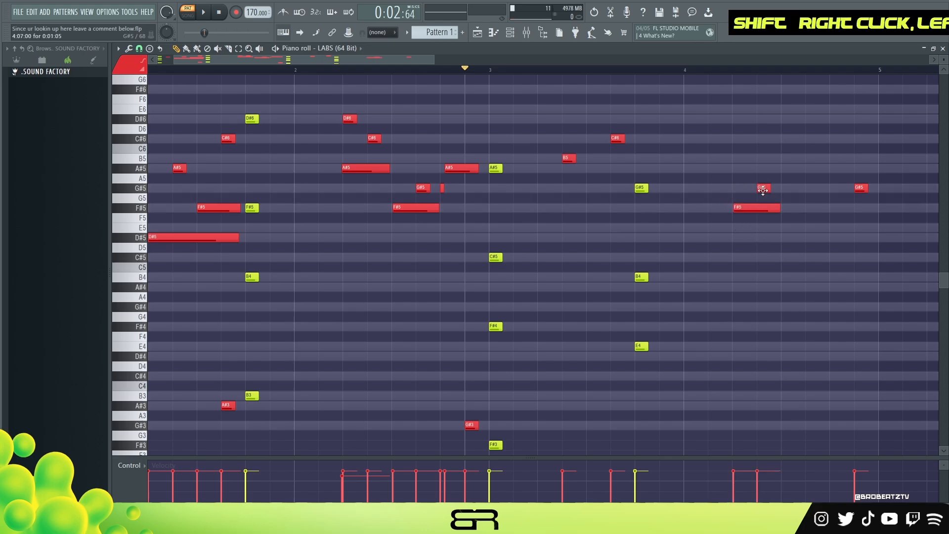
left_click_drag(801, 209, 774, 213)
key("space")
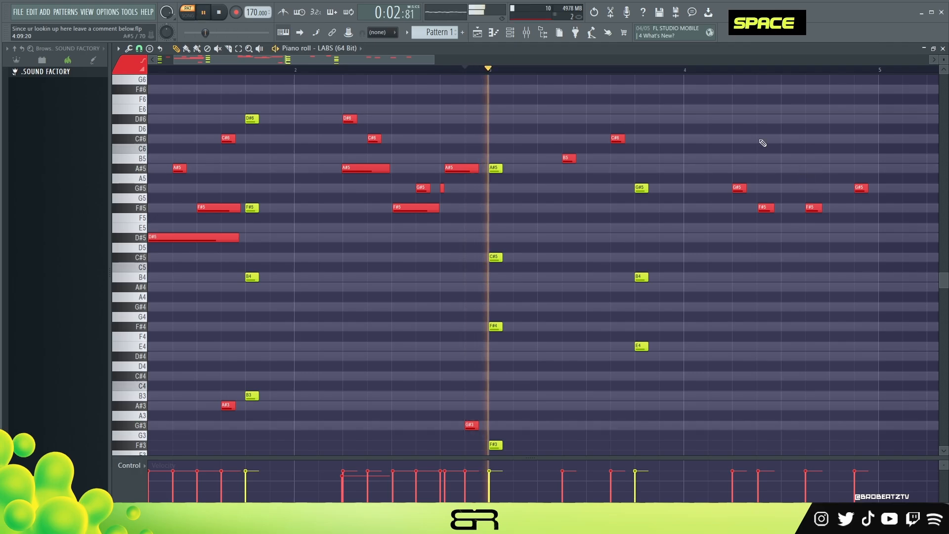
key("space")
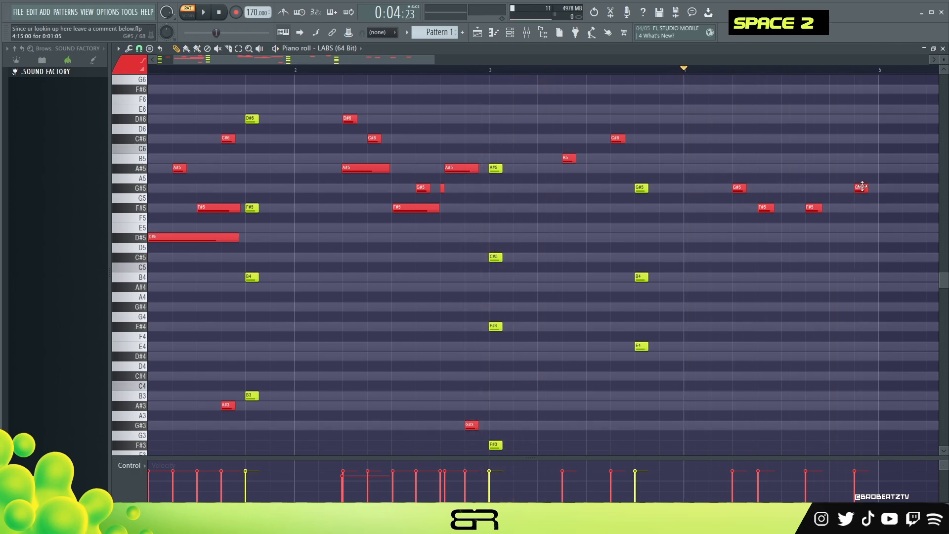
key("space")
- Select all notes, duplicate the four-bar pattern into bars 5 to 8, and play it back
key("space")
right_click(704, 214, "ctrl")
key("ctrl+a")
left_click_drag(151, 145, 523, 145, "shift")
key("space")
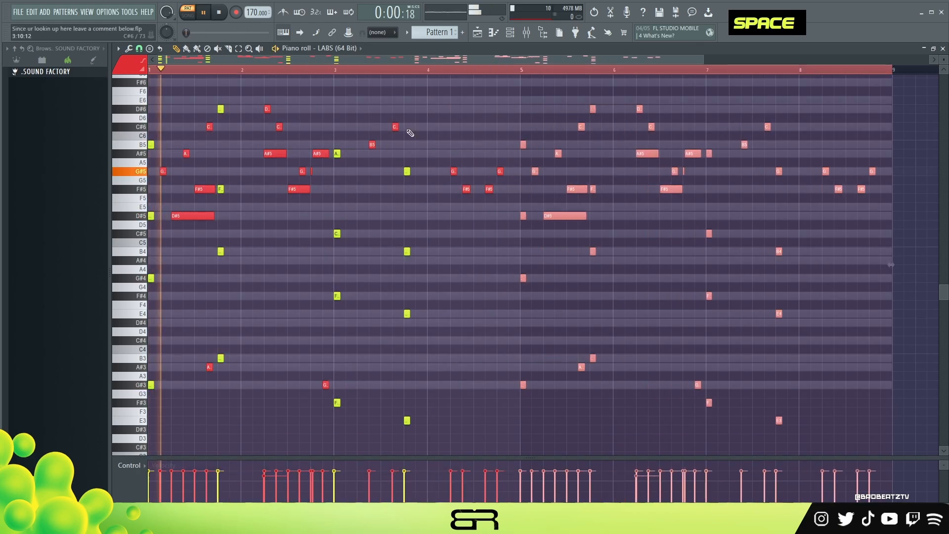
right_click(479, 132)
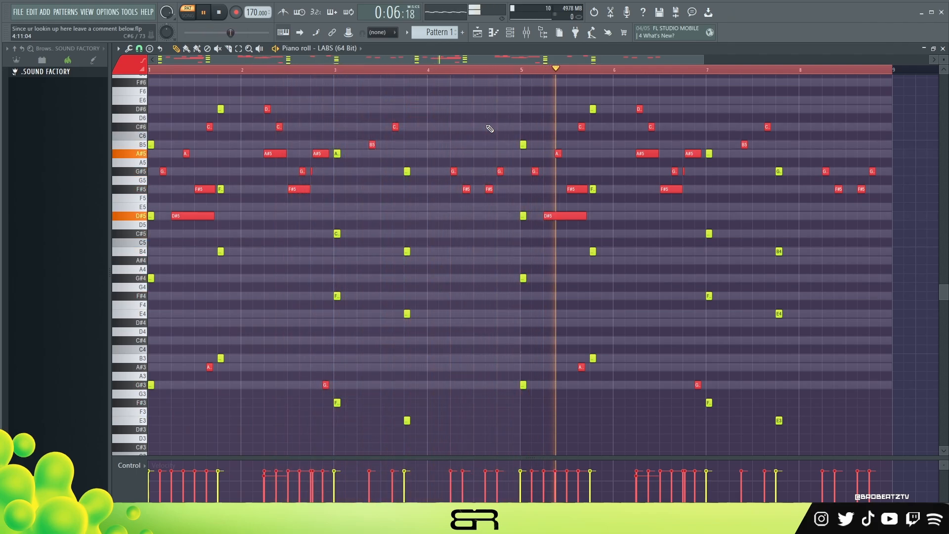
key("space")
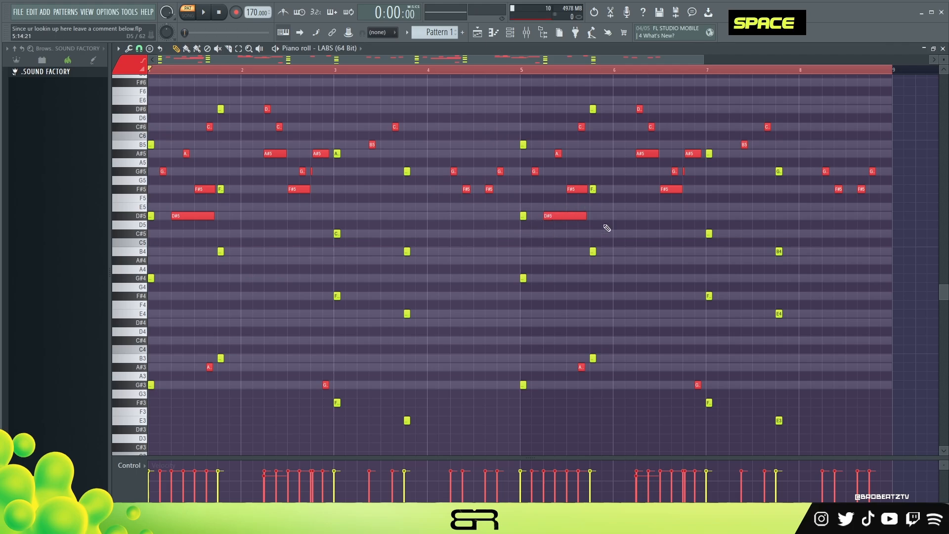
right_click(636, 236)
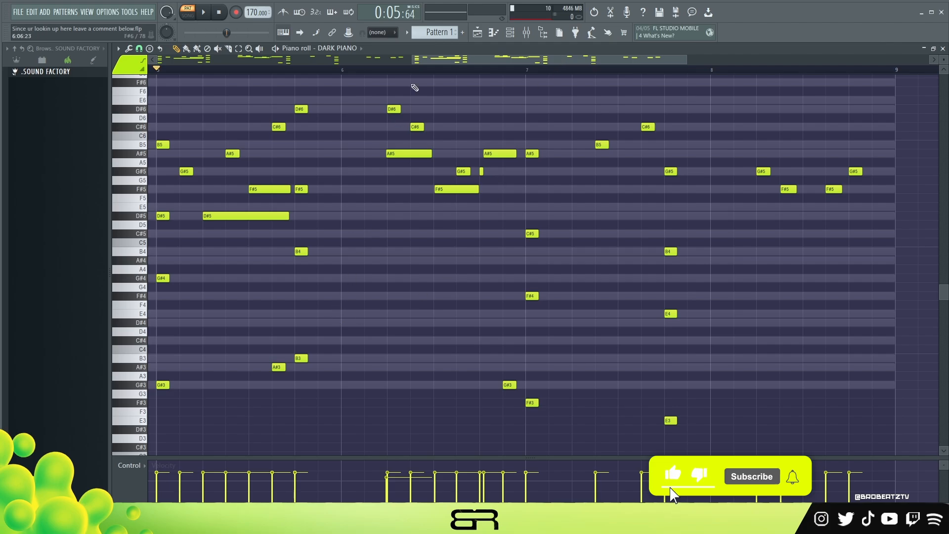
- Set playback to start at bar 5 and lengthen the first chord's G#3 and G#4 and the second chord's B3 and B4
scroll(336, 84, "left", 6)
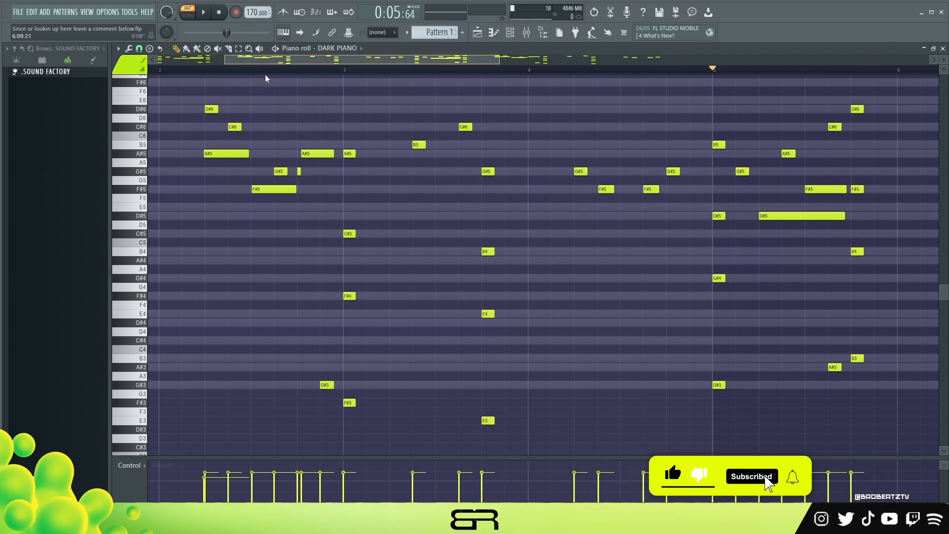
scroll(398, 89, "right", 6)
key("space")
left_click_drag(479, 59, 491, 59)
key("space")
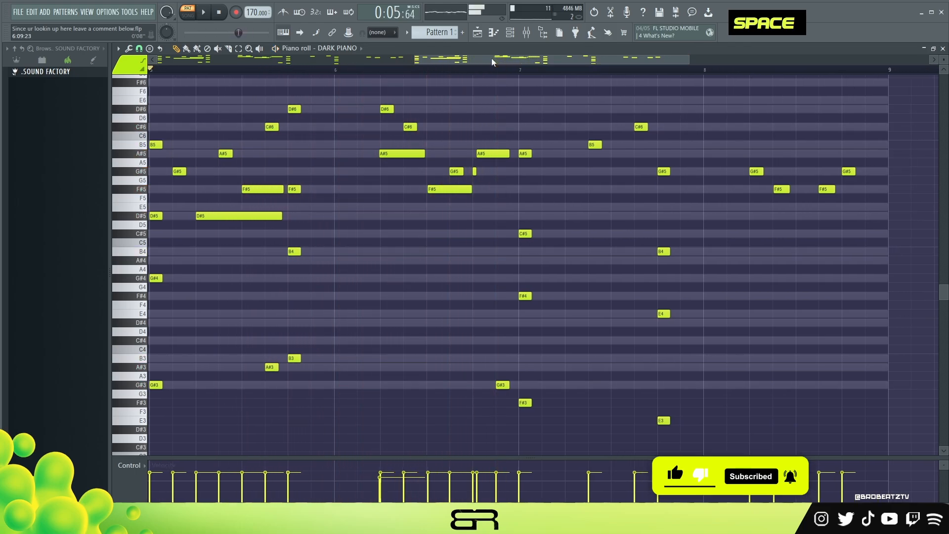
key("space")
right_click(316, 301)
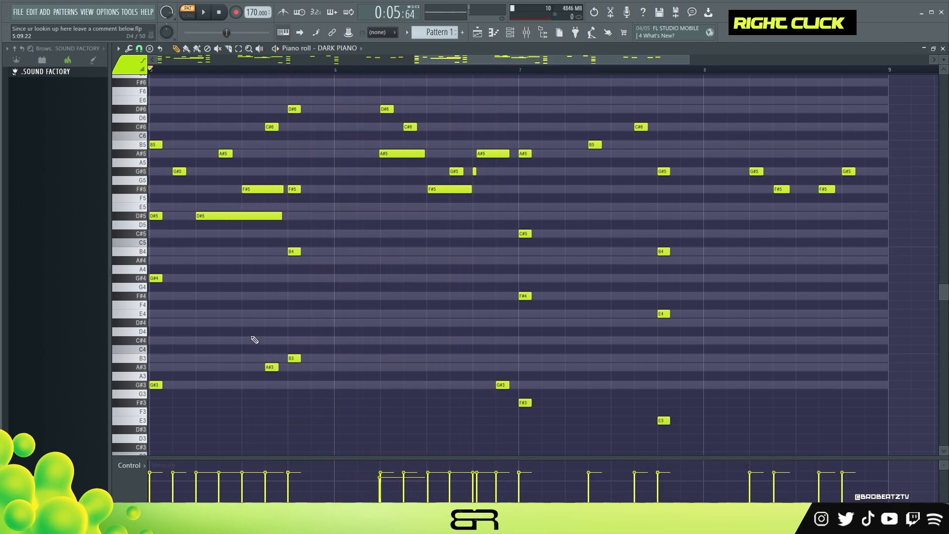
mouse_move(192, 265)
left_mouse_down()
mouse_move(155, 349)
mouse_move(150, 399)
mouse_move(178, 388)
left_mouse_up()
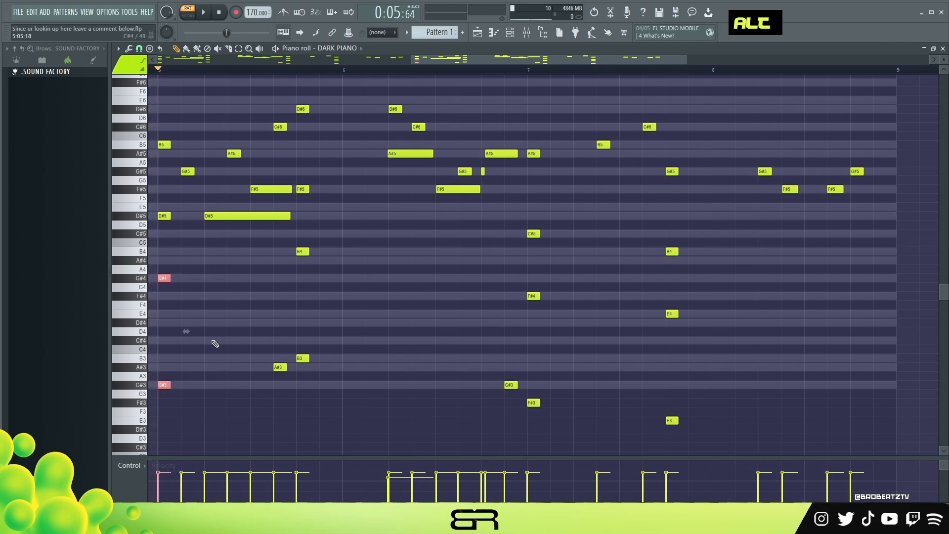
left_click_drag(171, 387, 269, 388)
right_click(297, 349)
left_click_drag(267, 276, 522, 251)
left_click_drag(309, 358, 485, 358)
- Lengthen the F#3 in bar 7 and the E3, E4 and B4 notes of the chord late in that bar
left_click_drag(539, 403, 659, 402)
left_click_drag(678, 420, 879, 420)
left_click_drag(677, 313, 754, 313)
left_click_drag(678, 251, 767, 251)
- Shorten the second chord's B4 to end early in bar 6 and hold the last chord's G#5 until the next melody note
key("space")
left_click_drag(523, 251, 394, 251)
key("space")
mouse_move(539, 295)
left_mouse_down()
mouse_move(648, 295)
mouse_move(542, 295)
left_mouse_up()
key("space")
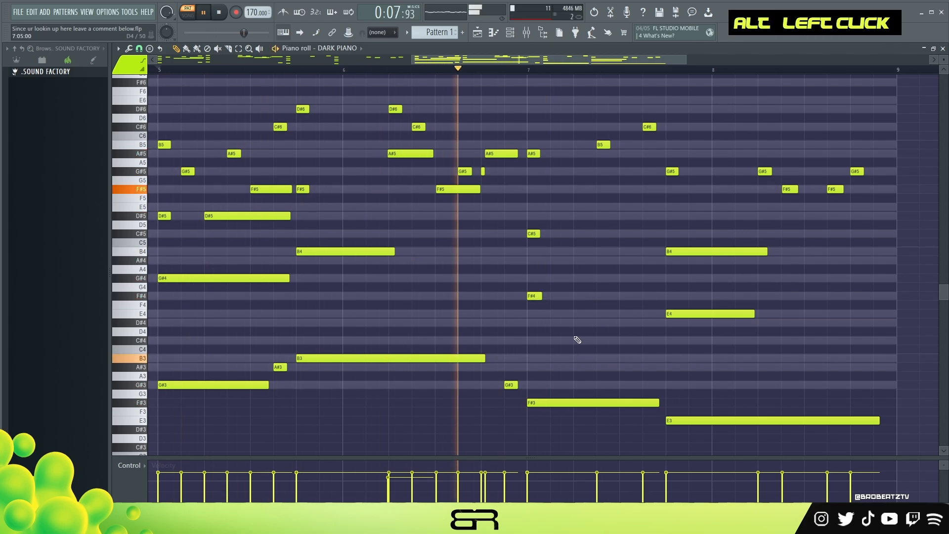
left_click_drag(678, 171, 751, 171)
key("space")
key("space")
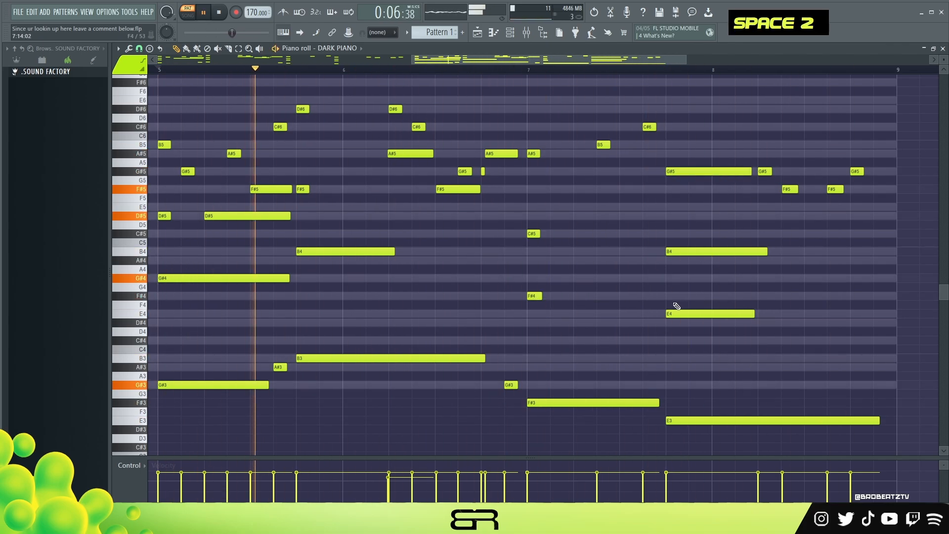
key("space")
- Slightly shorten the short melody and chord notes across bars 5 to 8 and play the result
left_click_drag(885, 147, 755, 199)
left_click_drag(770, 171, 767, 171)
left_click_drag(670, 116, 521, 302)
left_click_drag(880, 157, 754, 197)
left_click_drag(769, 171, 766, 171)
left_click_drag(433, 97, 381, 136)
left_click_drag(471, 171, 469, 171)
left_click_drag(323, 101, 154, 176)
left_click(169, 216, "ctrl+shift")
left_click_drag(169, 216, 167, 216)
key("space")
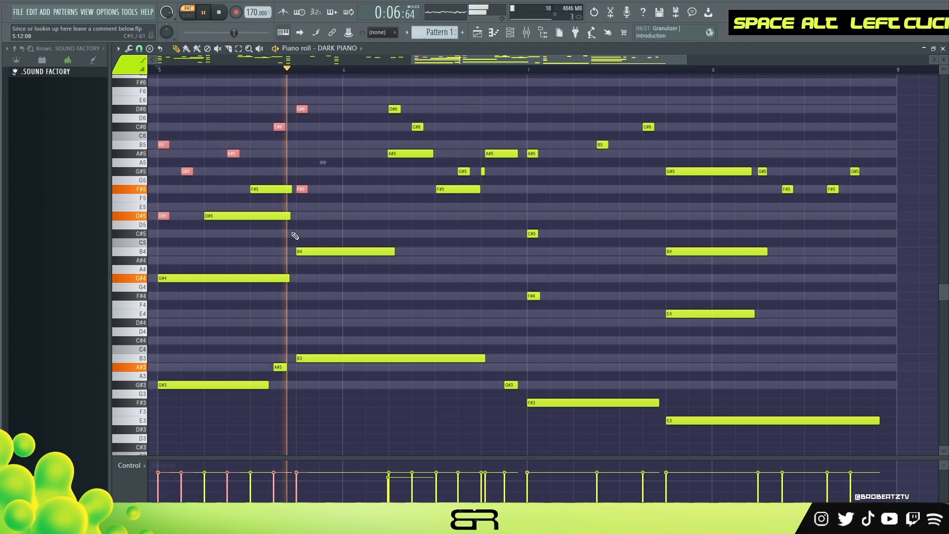
left_click(496, 170, "ctrl")
key("space")
- Select the sustained G# and B notes of the first two chords, deselect them, and listen from bar 5
left_click(334, 252, "ctrl+shift")
left_click(277, 277, "ctrl+shift")
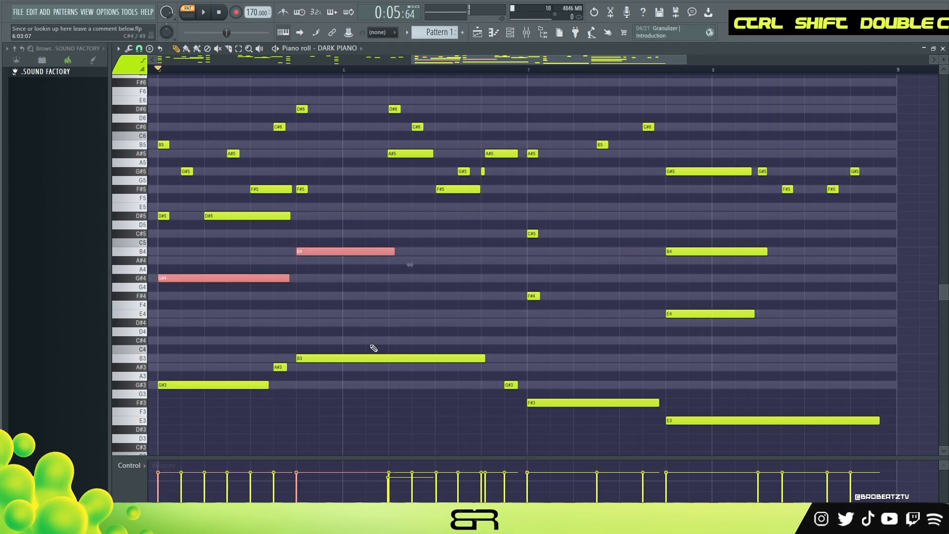
left_click(376, 358, "ctrl+shift")
left_click(243, 384, "ctrl+shift")
right_click(657, 353)
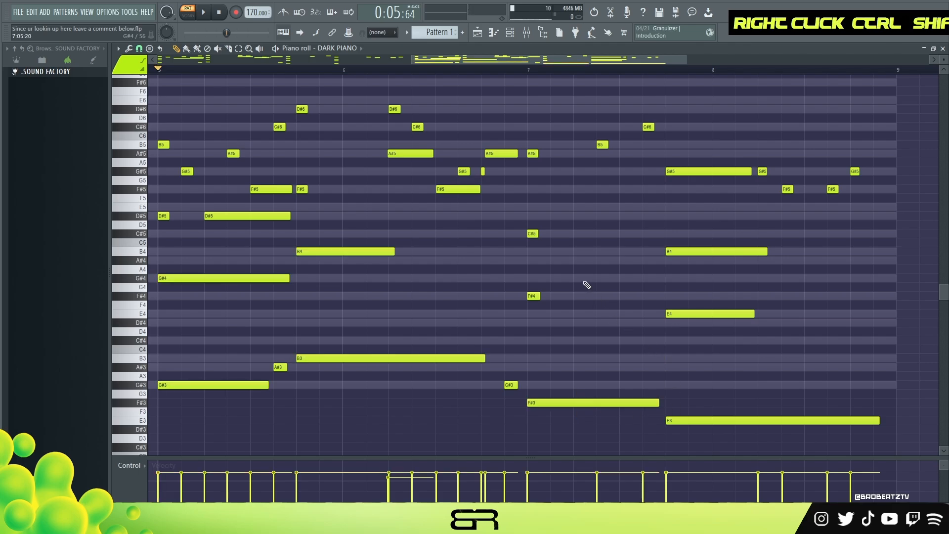
key("space")
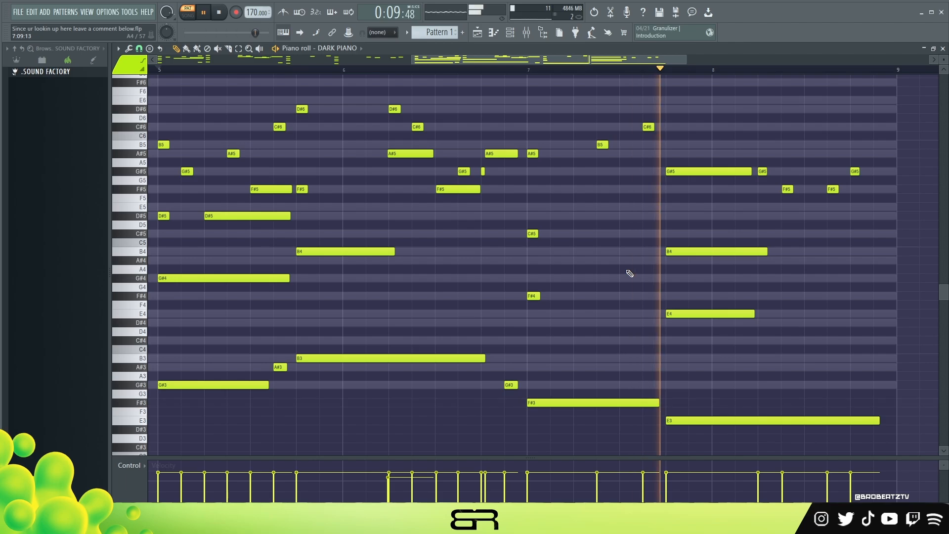
key("space")
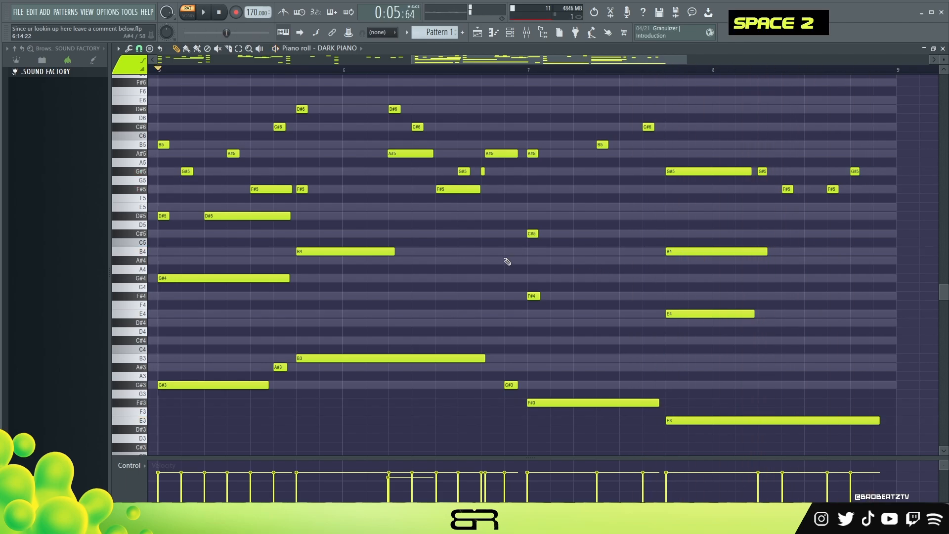
- Copy the B5 at the start of bar 5 up an octave and add a short A#6 right after it
left_click_drag(944, 60, 943, 55)
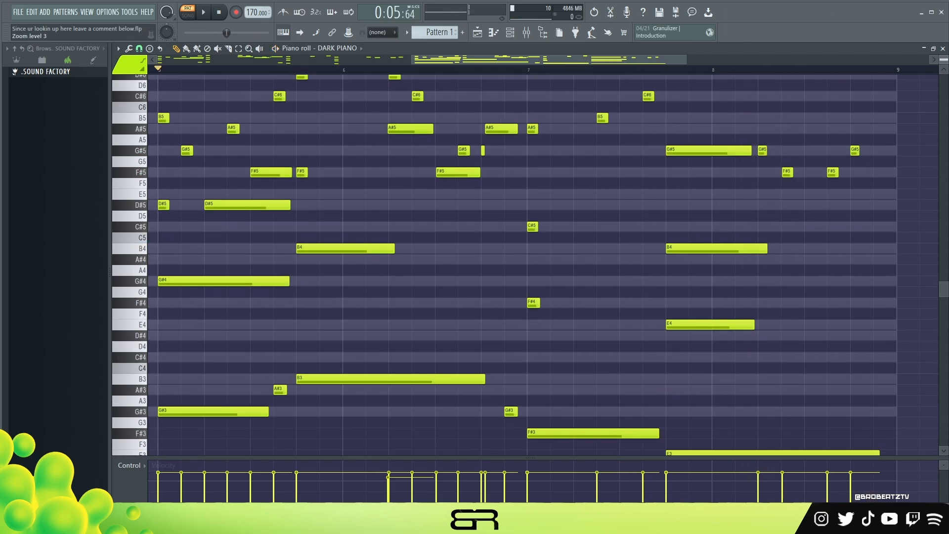
scroll(299, 293, "up", 5)
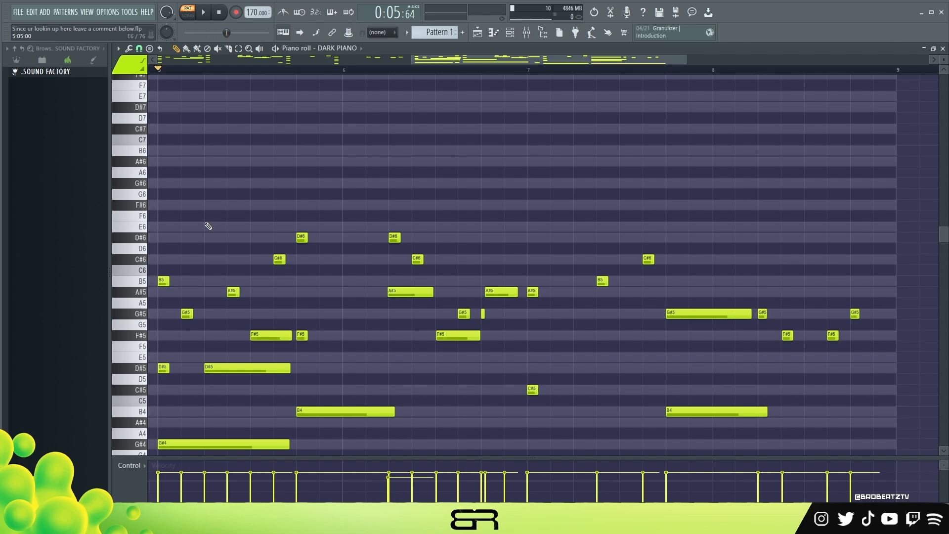
left_click(163, 282, "ctrl")
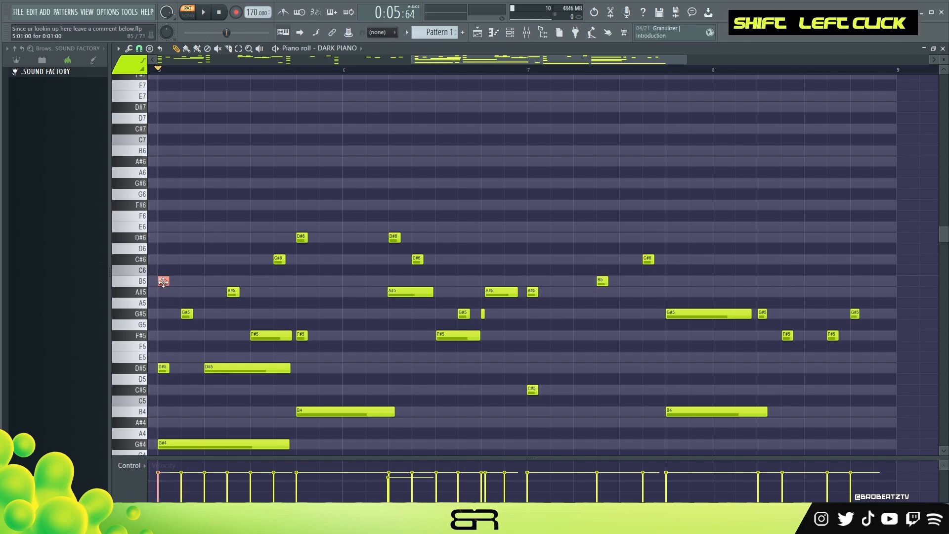
key("ctrl+Up")
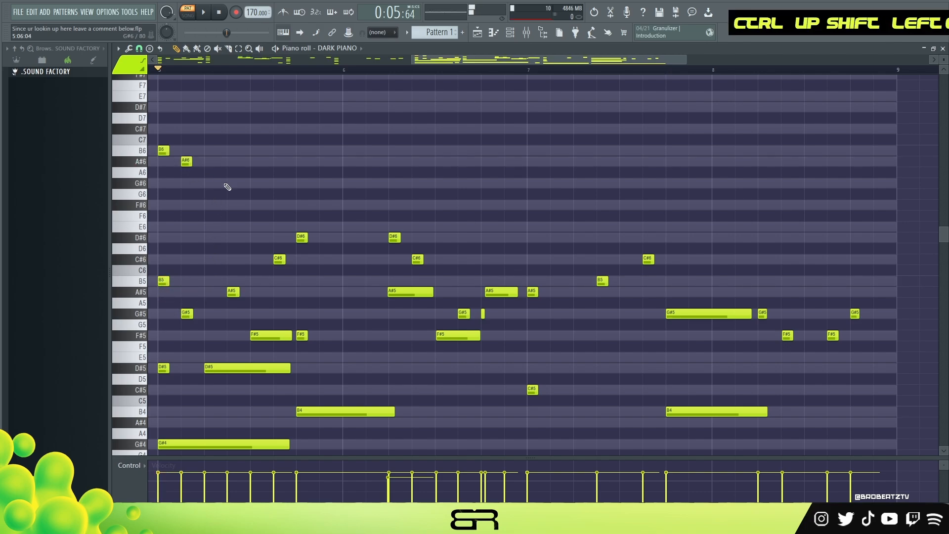
left_click(232, 183)
left_click(278, 194)
left_click(302, 216)
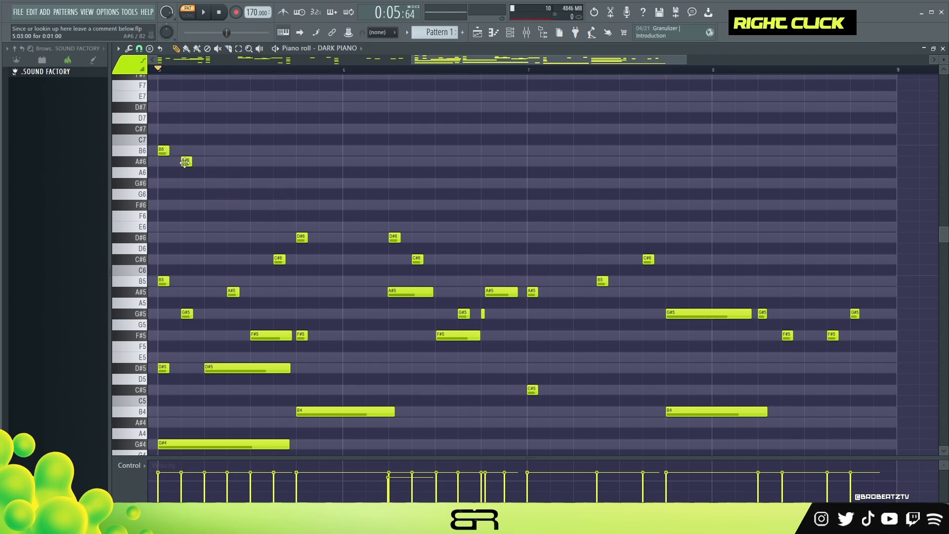
- Slightly raise the velocity of all notes and play the section from bar 5
key("space")
key("space")
left_click_drag(201, 188, 158, 134, "ctrl")
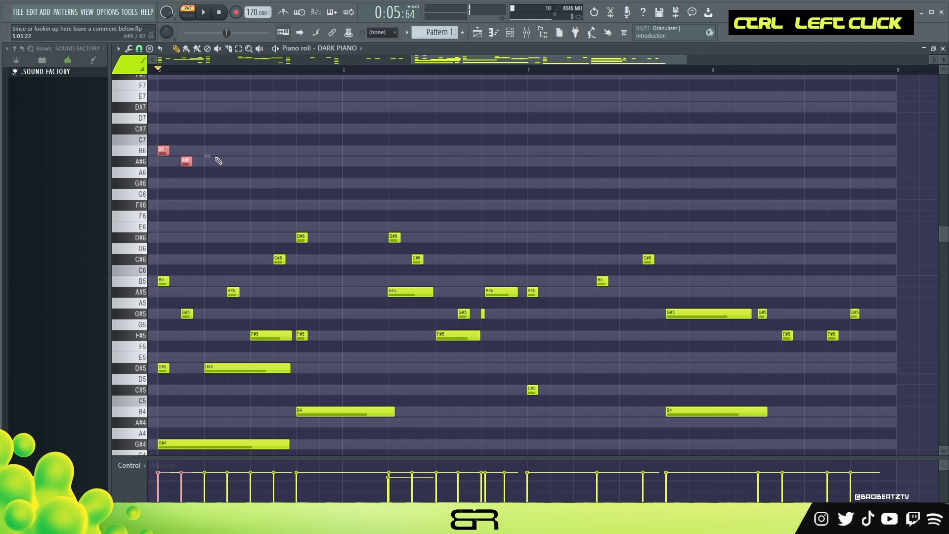
key("ctrl+a")
scroll(219, 162, "up", 1, "alt")
key("space")
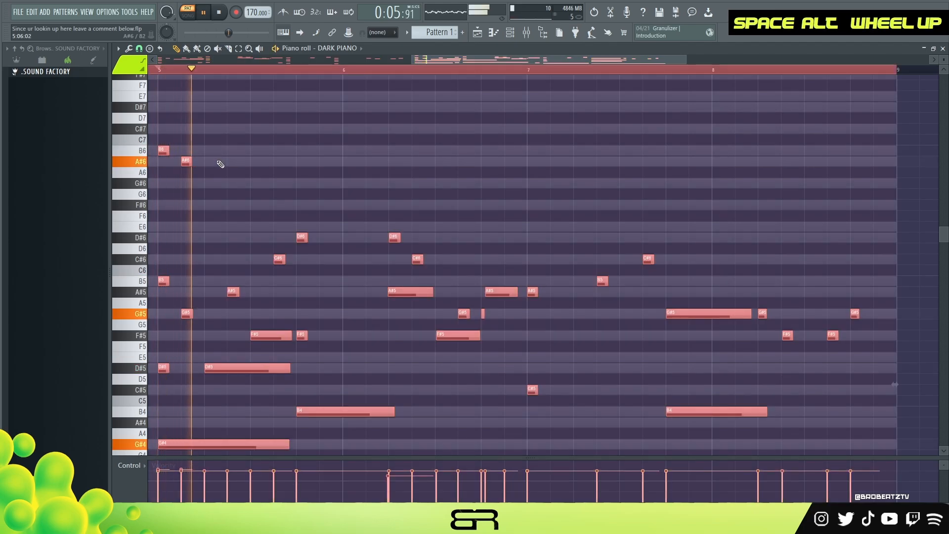
right_click(216, 172)
key("space")
- Add a short F#6 above the A#5 within the second beat of bar 5 and listen to it
key("space")
left_click(232, 205)
- Add a long G#6 on the last beat of bar 5, ending just before the second beat of bar 6, and play it
key("space")
key("space")
key("space")
key("space")
left_click_drag(298, 183, 388, 191, "alt")
key("space")
key("space")
key("space")
key("space")
key("space")
key("space")
mouse_move(348, 188)
left_mouse_down()
mouse_move(350, 215)
mouse_move(336, 184)
left_mouse_up()
key("space")
key("space")
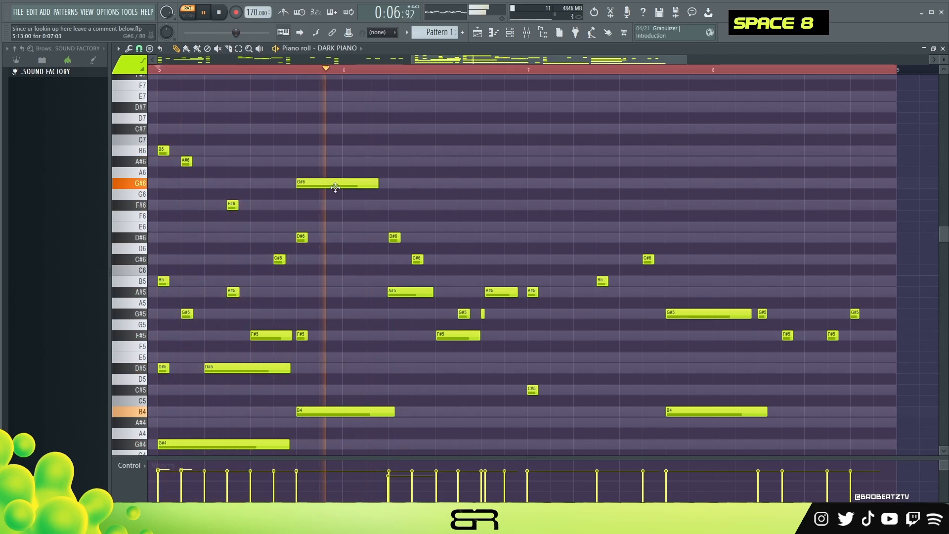
- Slightly lower the velocity of the long G#6 that crosses into bar 6
key("space")
left_click(336, 184, "ctrl")
key("space")
scroll(339, 193, "down", 1)
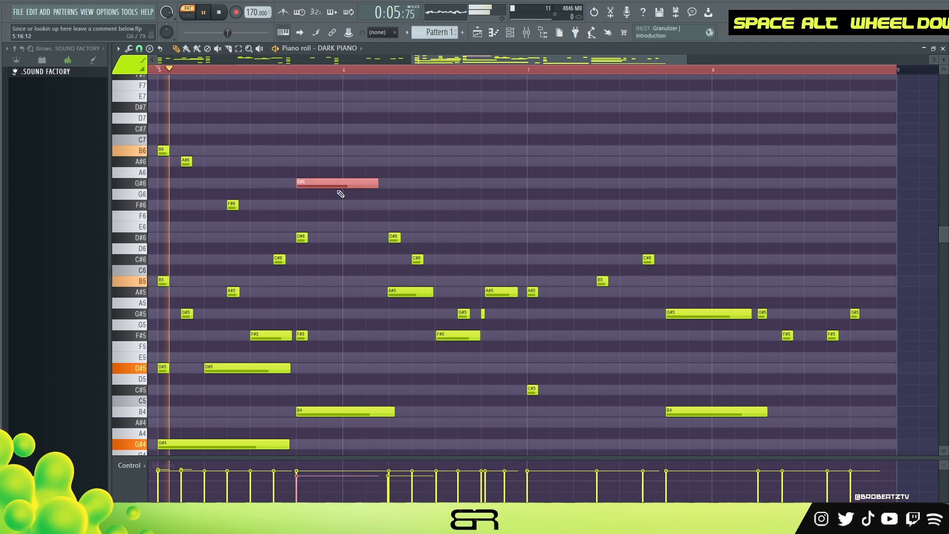
right_click(407, 189)
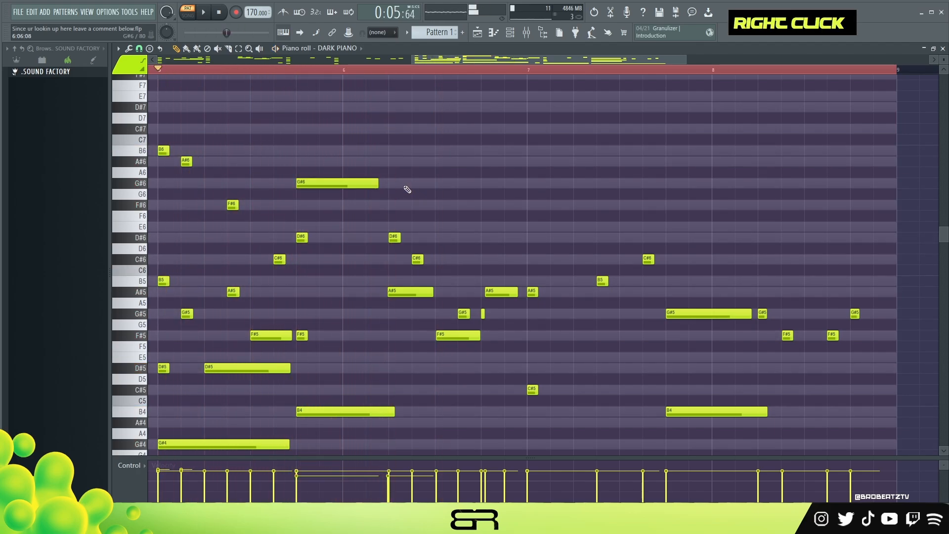
- Add a C#7 on the second beat of bar 6 by copying the B6, and lengthen it to about one beat
left_click(163, 151, "ctrl")
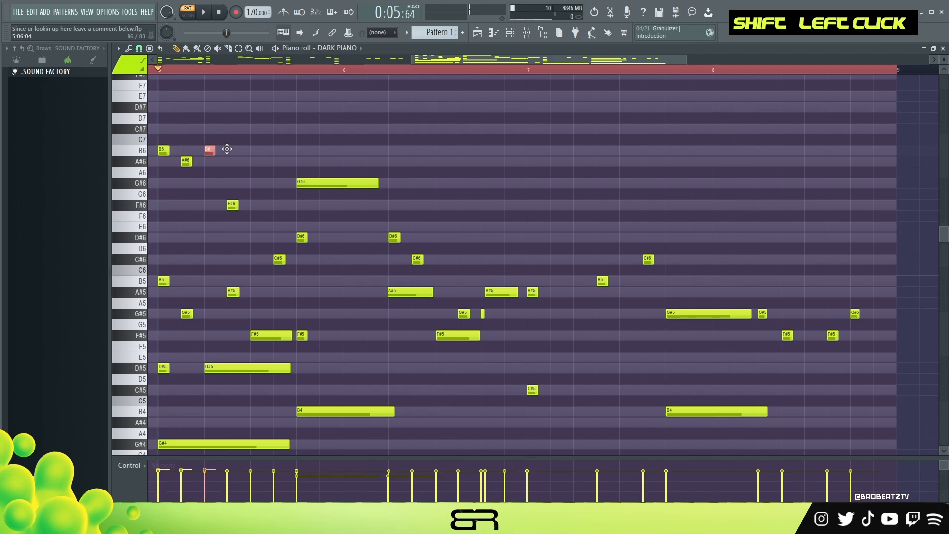
key("space")
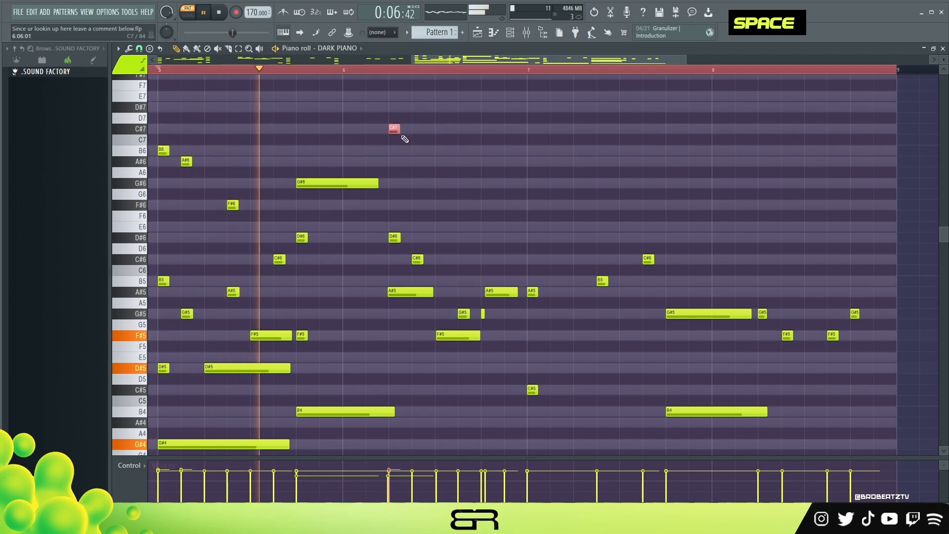
left_click(405, 129, "alt")
right_click(409, 130)
key("space")
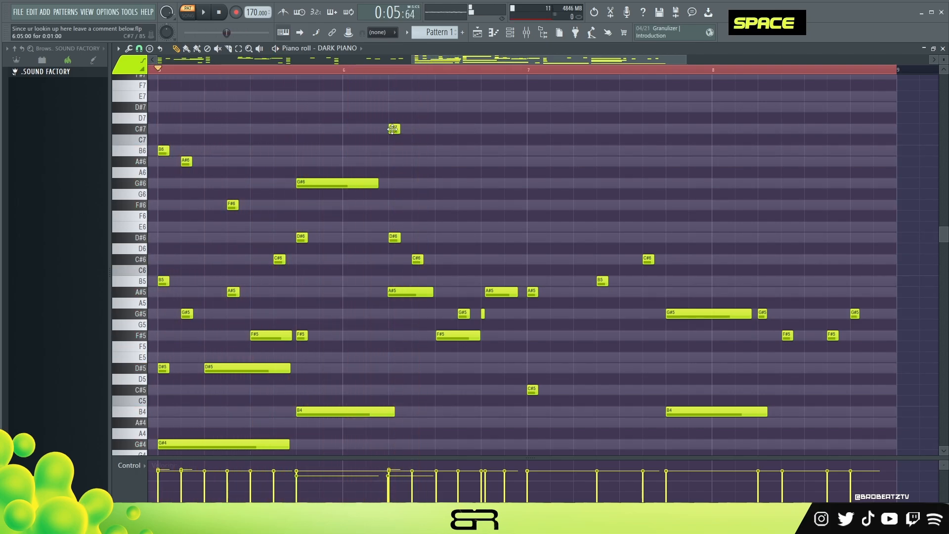
left_click_drag(398, 129, 438, 136)
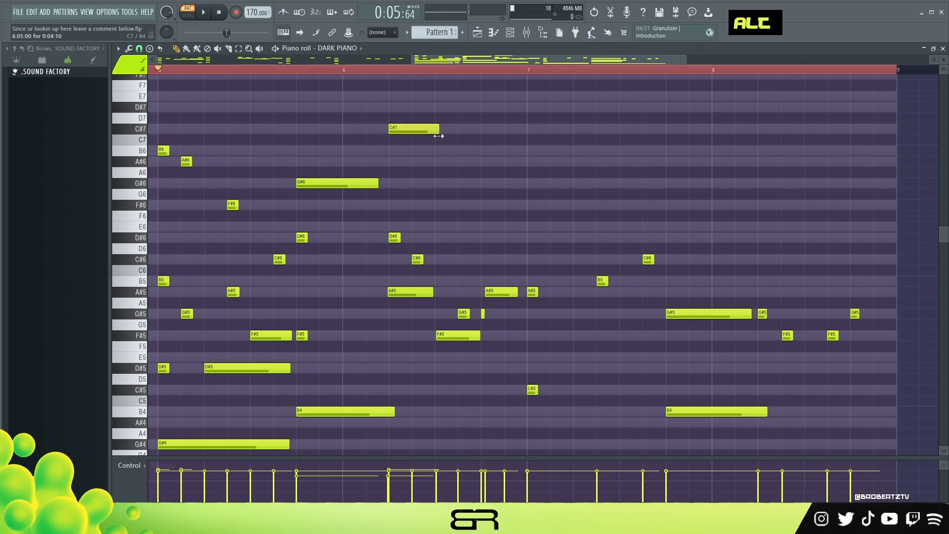
- Add B6 and A#6 after the C#7 in bar 6 and shorten the B6 to end where the A#6 starts
left_click(464, 165)
key("space")
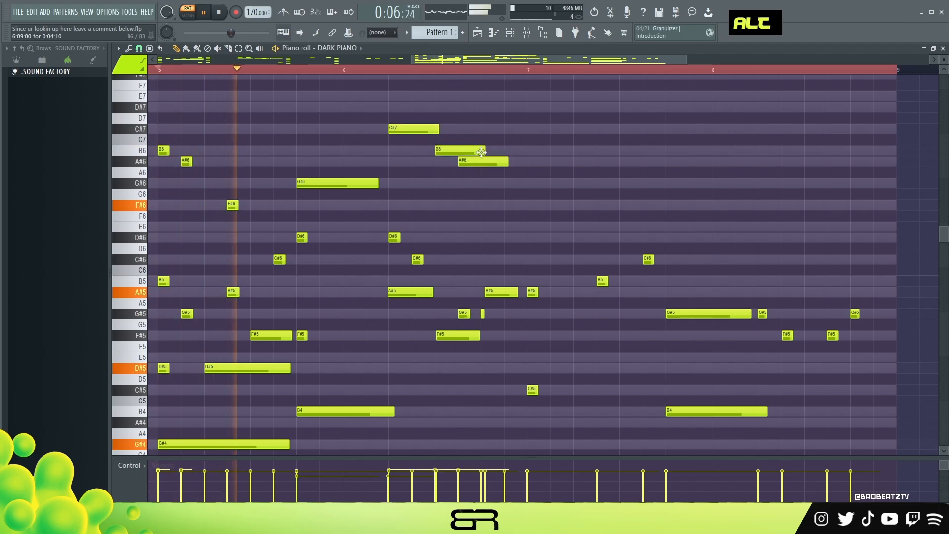
left_click_drag(484, 154, 462, 156)
key("space")
key("space")
- Add a short F#6 at the end of bar 6 and short G#6, G#6 and A#6 notes on the first three beats of bar 7
left_click(516, 205)
left_click(536, 184)
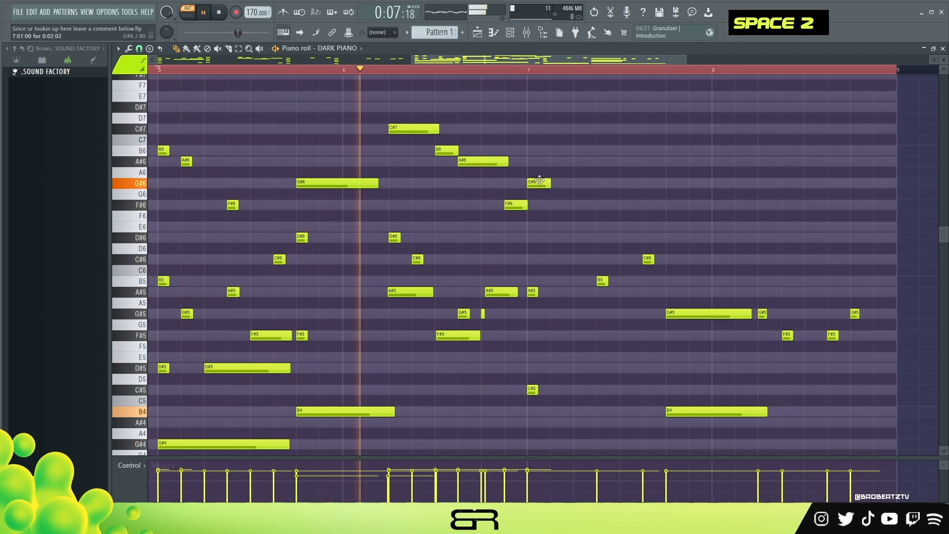
left_click(549, 184, "alt")
left_click_drag(549, 185, 543, 184)
key("space")
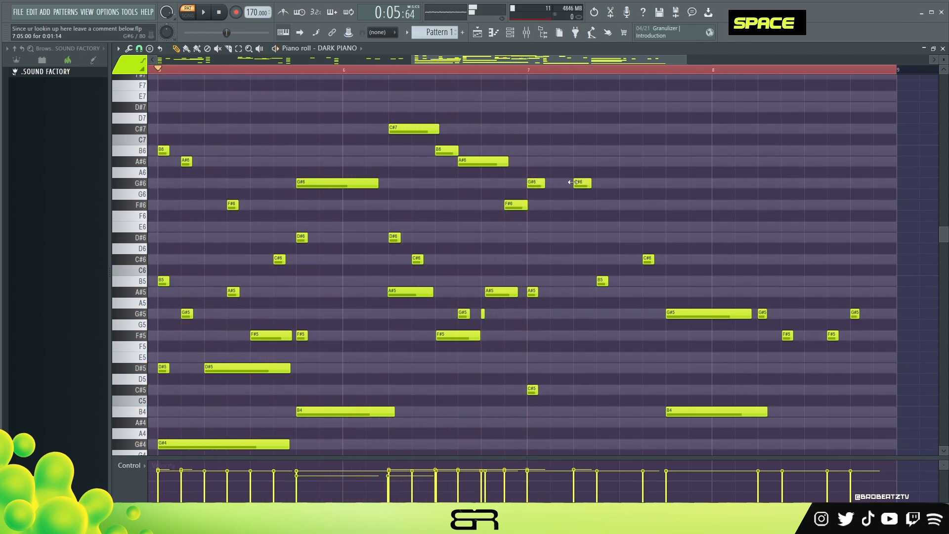
key("space")
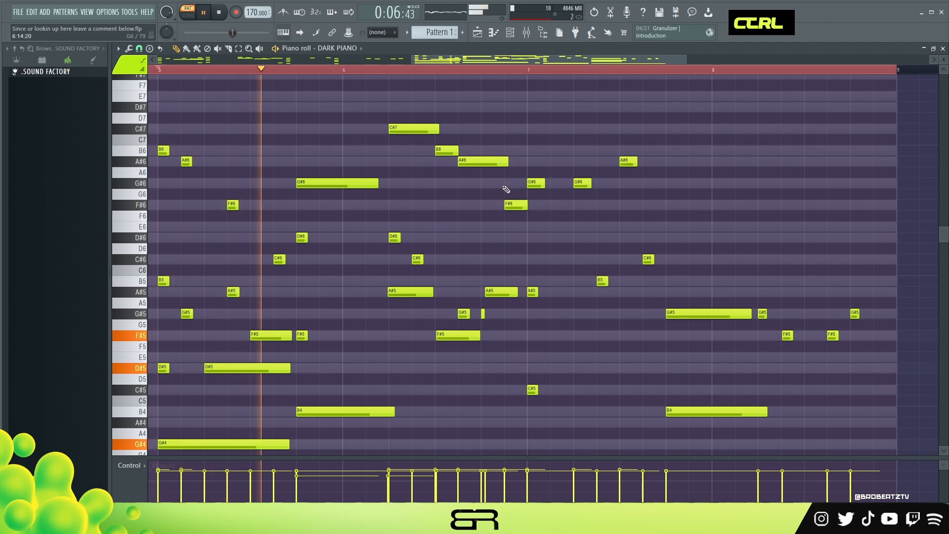
- Add an F#6 on the last beat of bar 7 and extend it into the second beat of bar 8
left_click(496, 162, "ctrl+shift")
left_click(537, 183, "ctrl+shift")
right_click(569, 203)
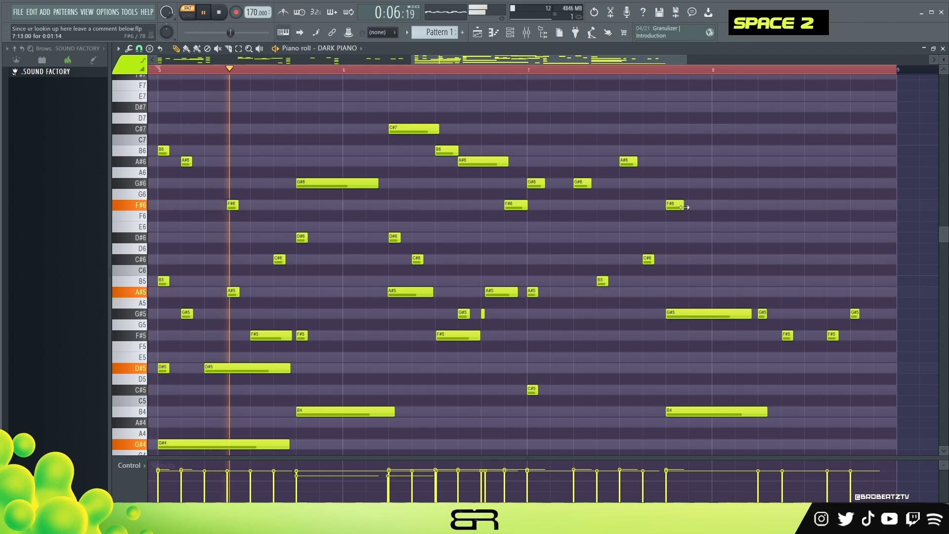
left_click_drag(683, 207, 787, 206)
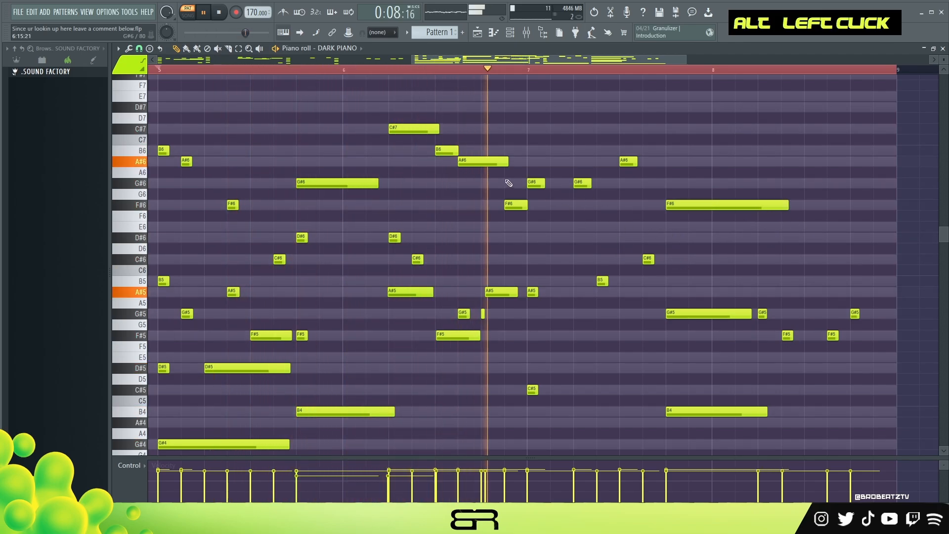
- Add a C#6 on the third beat of bar 8 and a short D#6 that ends the bar
left_click(473, 163, "ctrl")
left_click_drag(473, 163, 820, 243)
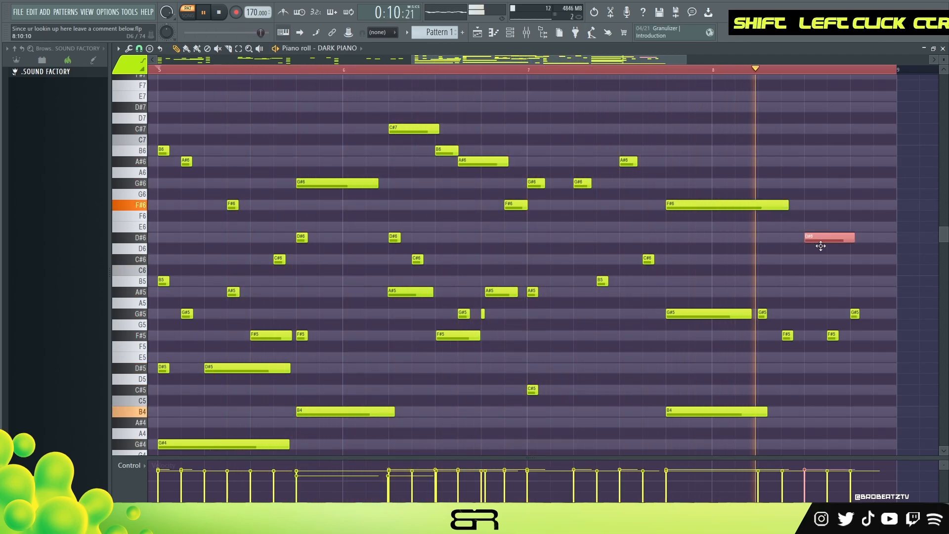
key("space")
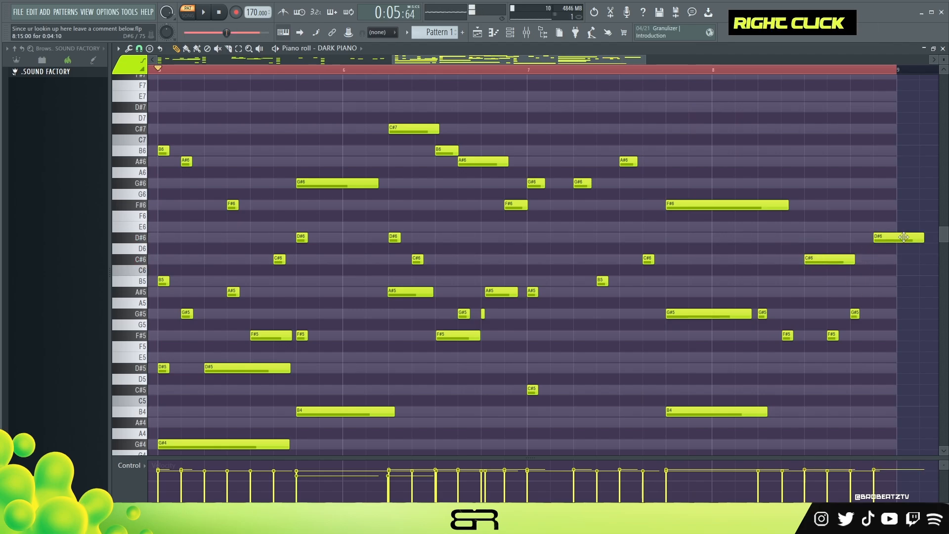
key("space")
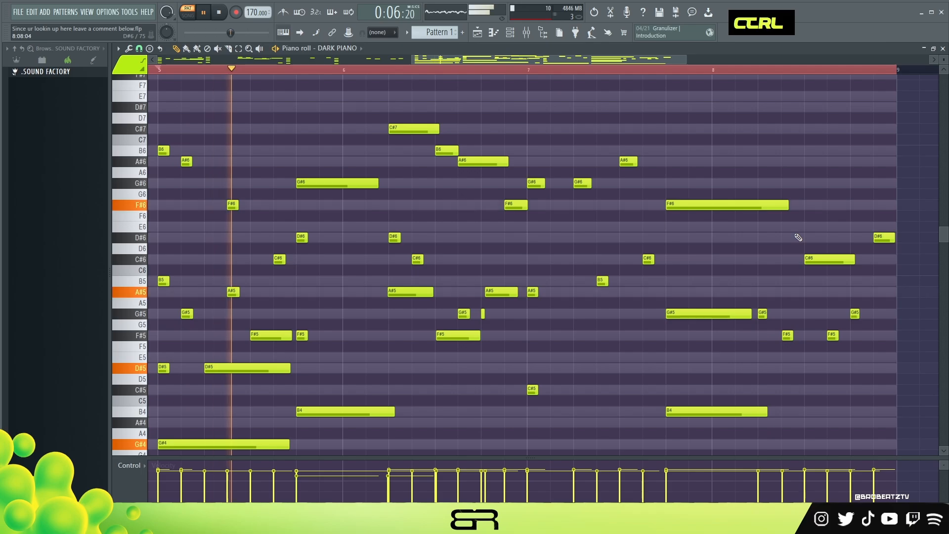
- Slightly lower the velocity of all notes
key("ctrl+a")
scroll(796, 237, "down", 2, "alt")
right_click(761, 249)
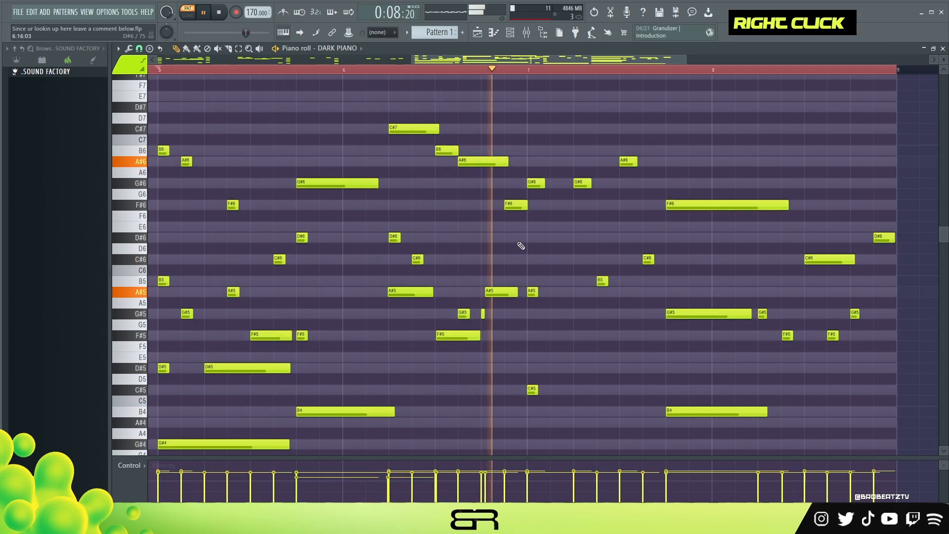
- Lengthen the A#6 and the second G#6 in bar 7, and extend the A#6 in bar 6 to the bar line
key("space")
key("space")
left_click_drag(637, 162, 656, 165)
right_click(633, 189)
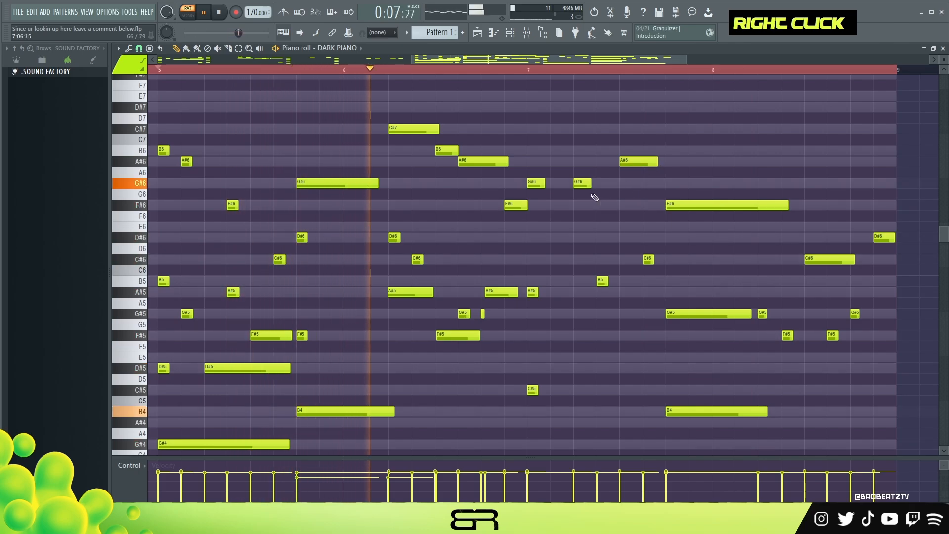
left_click_drag(590, 183, 596, 183)
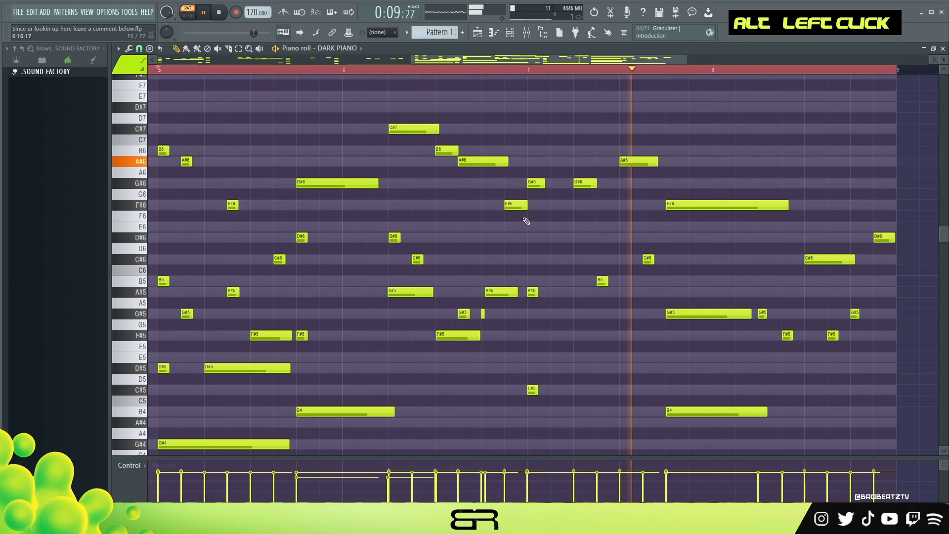
left_click_drag(506, 161, 527, 164)
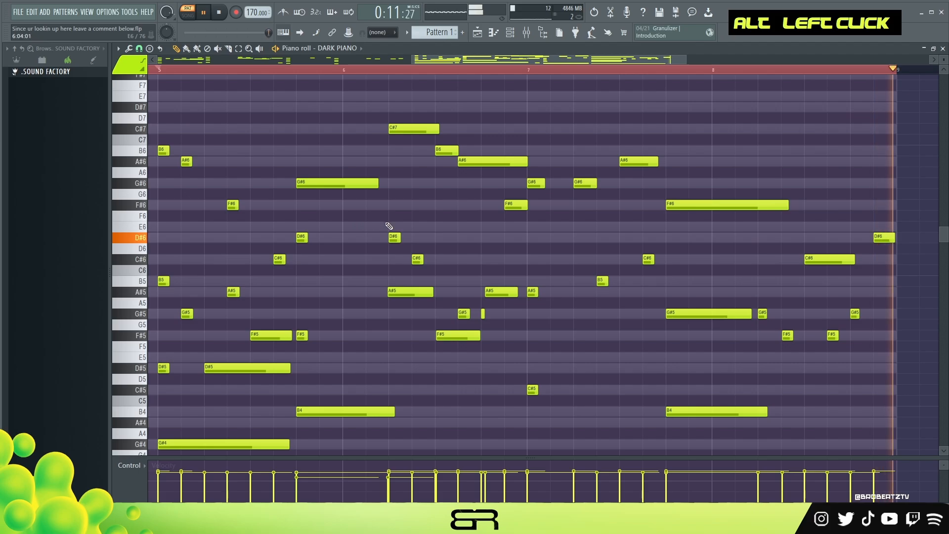
- Extend the C#6 in bar 8 almost to the final D#6, slightly lower both notes' velocity, and listen to the result
key("space")
key("space")
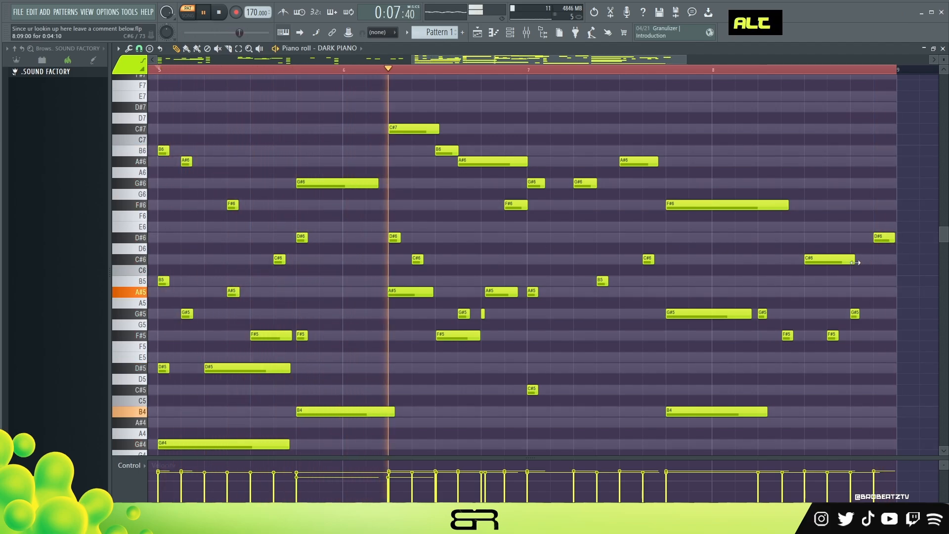
left_click_drag(853, 259, 868, 259)
left_click_drag(883, 221, 830, 275, "ctrl")
scroll(830, 259, "down", 1, "alt")
right_click(831, 243)
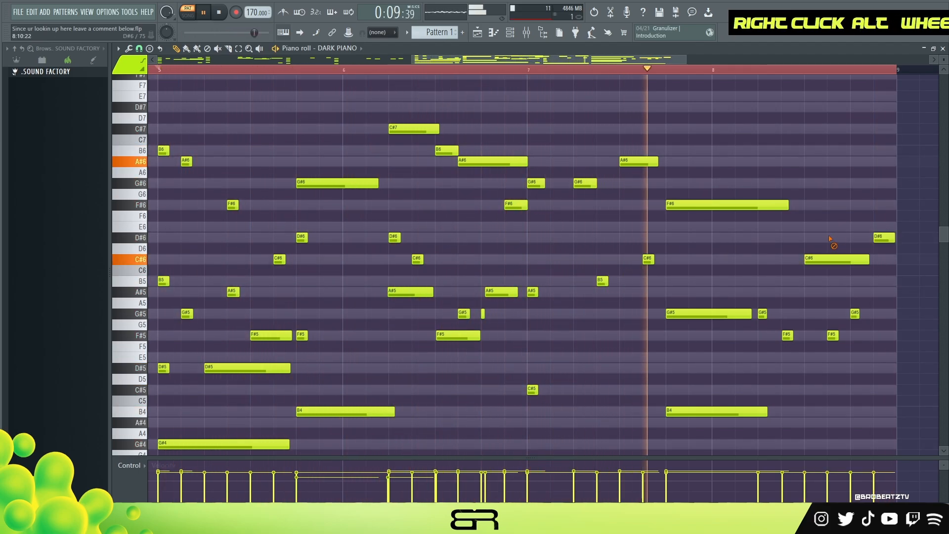
key("space")
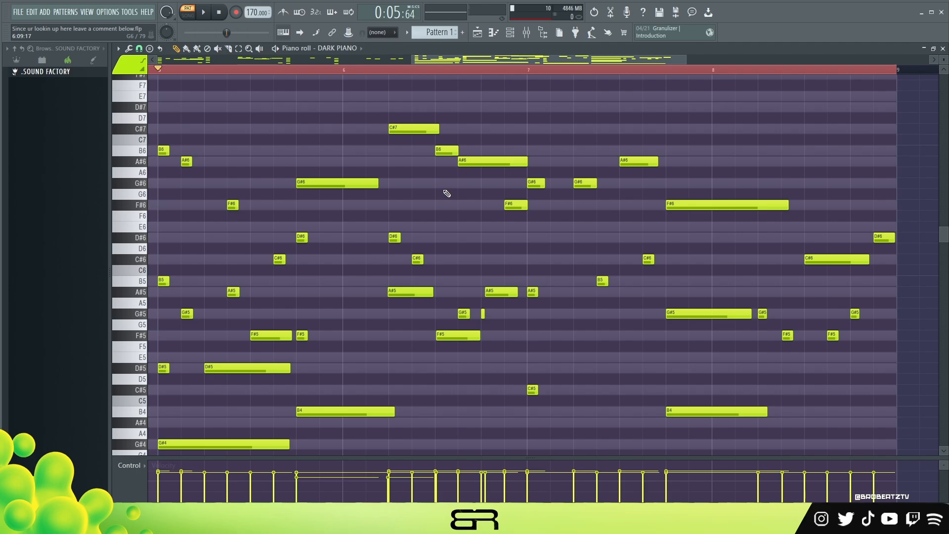
- Copy the notes of the DARK PIANO channel and paste them into the BRIGHT PIANO channel
left_click(514, 37)
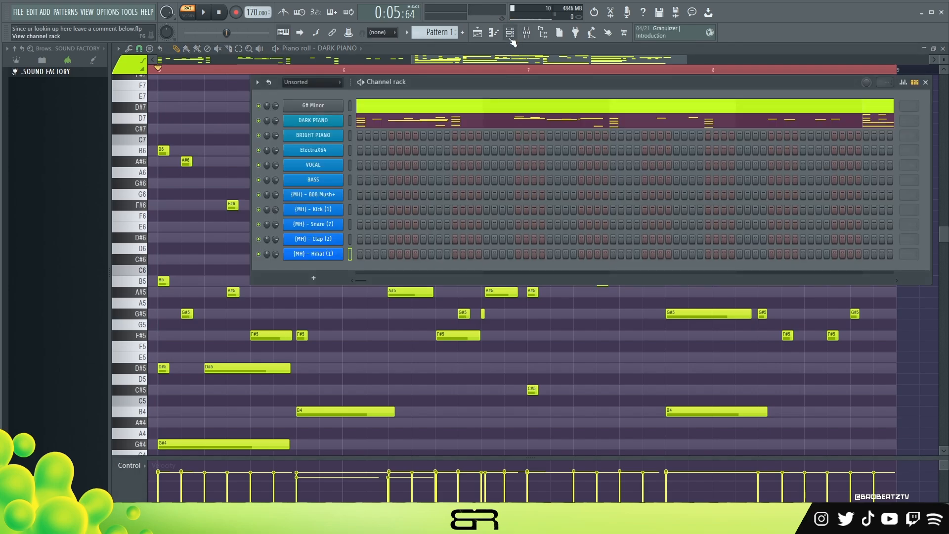
right_click(341, 119)
left_click(452, 130)
right_click(329, 135)
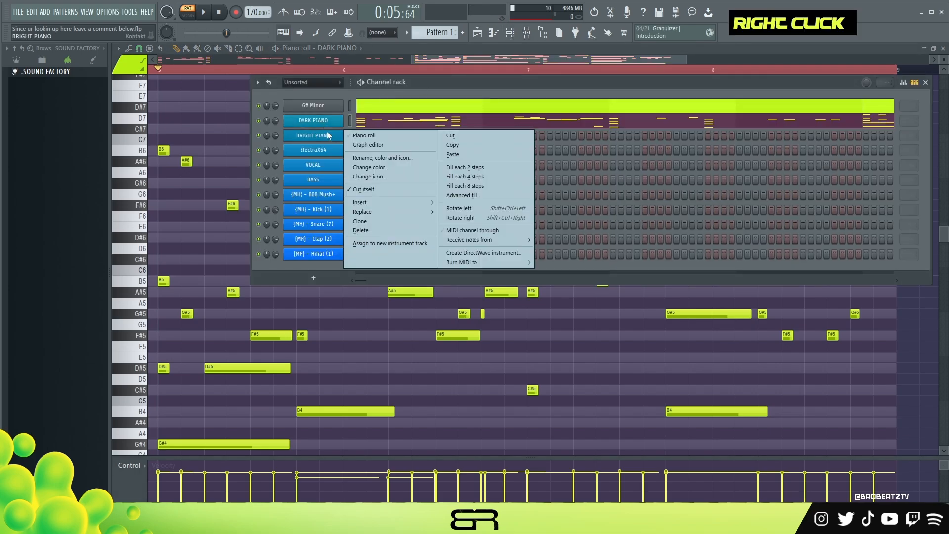
left_click(452, 155)
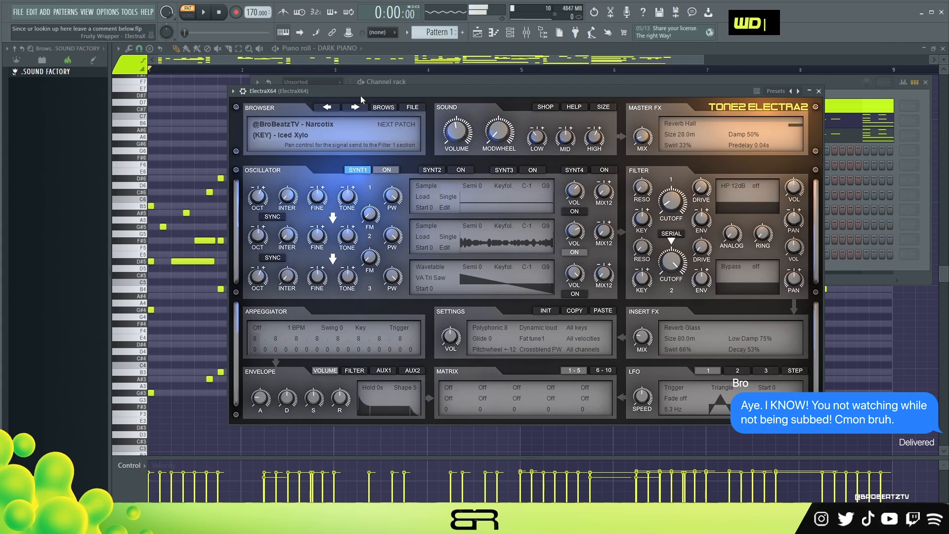
- Close the ElectraX synth and copy the notes above the bass of the four chords in bars 1 to 4
left_click(818, 91)
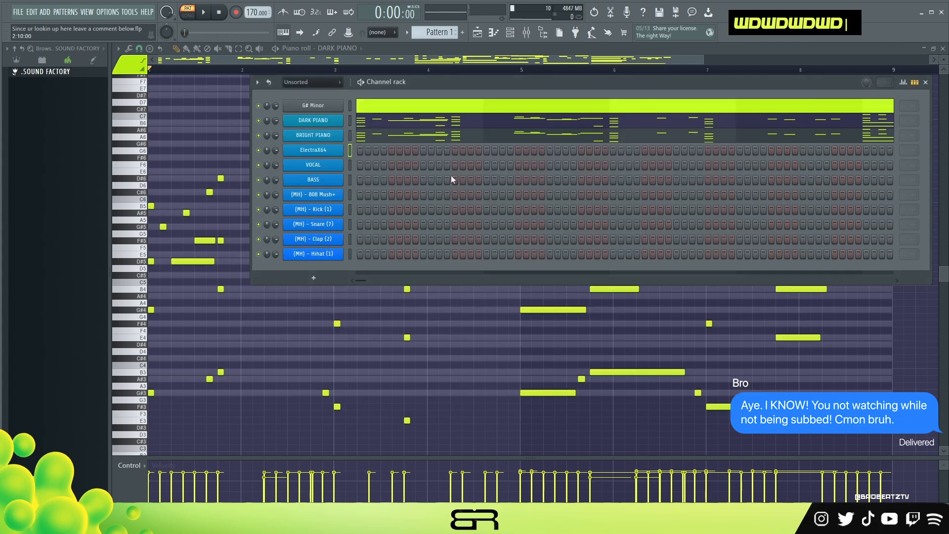
right_click(164, 215)
left_click_drag(157, 197, 146, 330)
left_click_drag(227, 161, 223, 301)
left_click_drag(346, 197, 339, 333)
left_click_drag(410, 209, 414, 349)
key("ctrl+c")
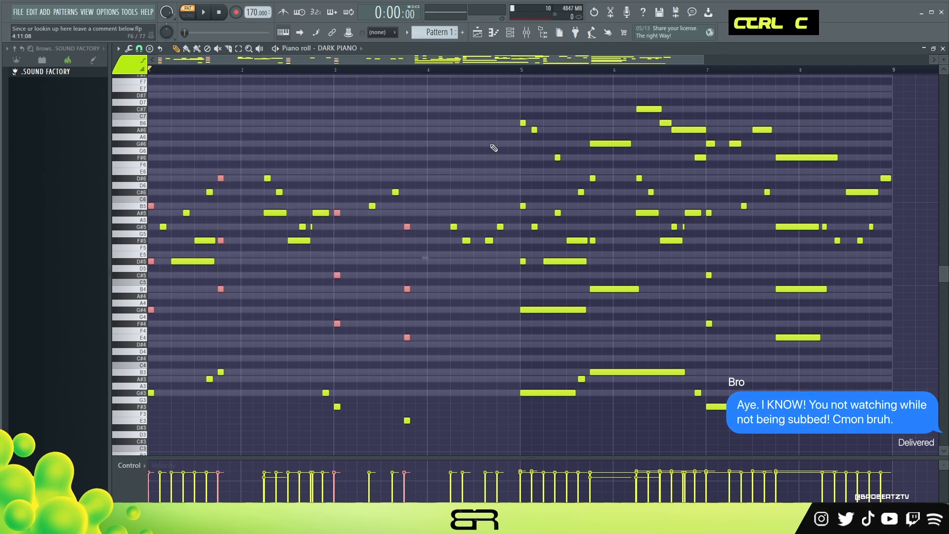
- Paste the copied chords into the ElectraX64 channel's piano roll and transpose them up one octave
left_click(509, 32)
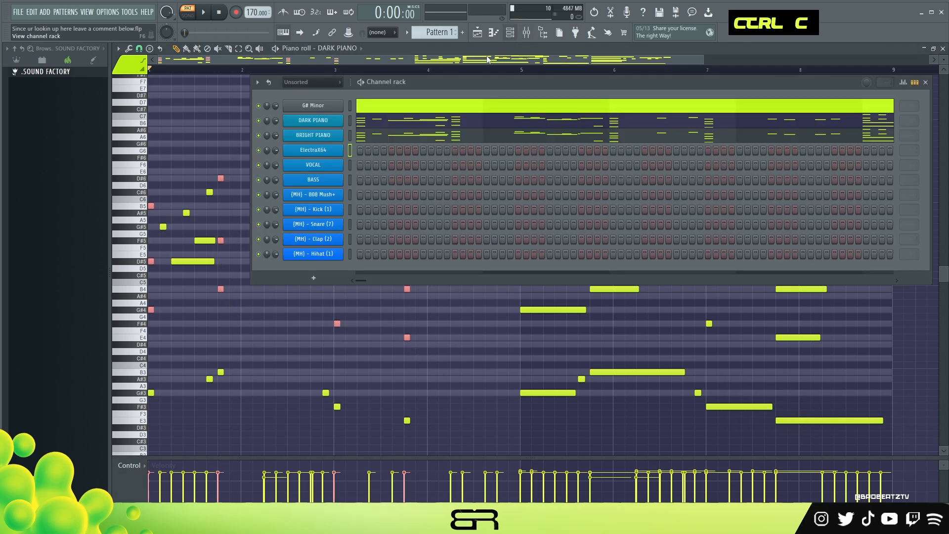
right_click(321, 151)
left_click(341, 153)
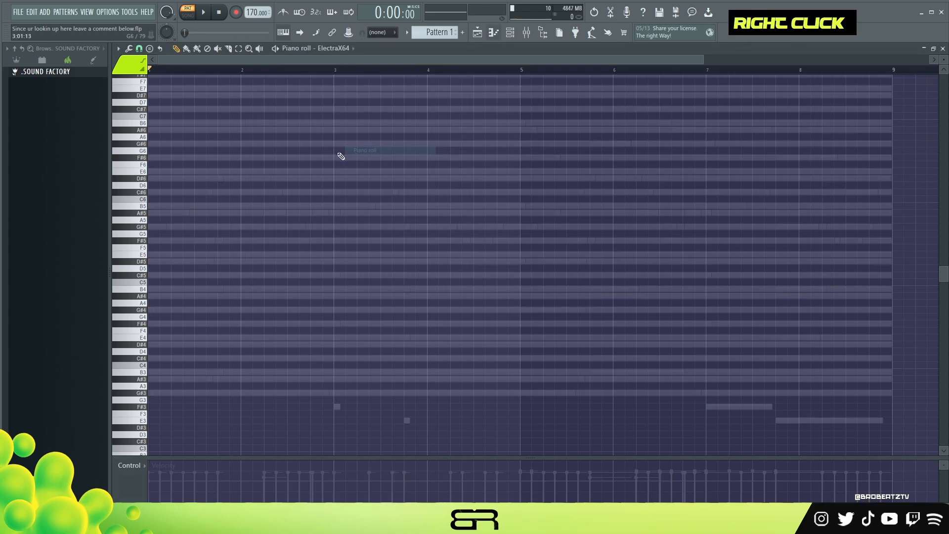
scroll(291, 215, "up", 1)
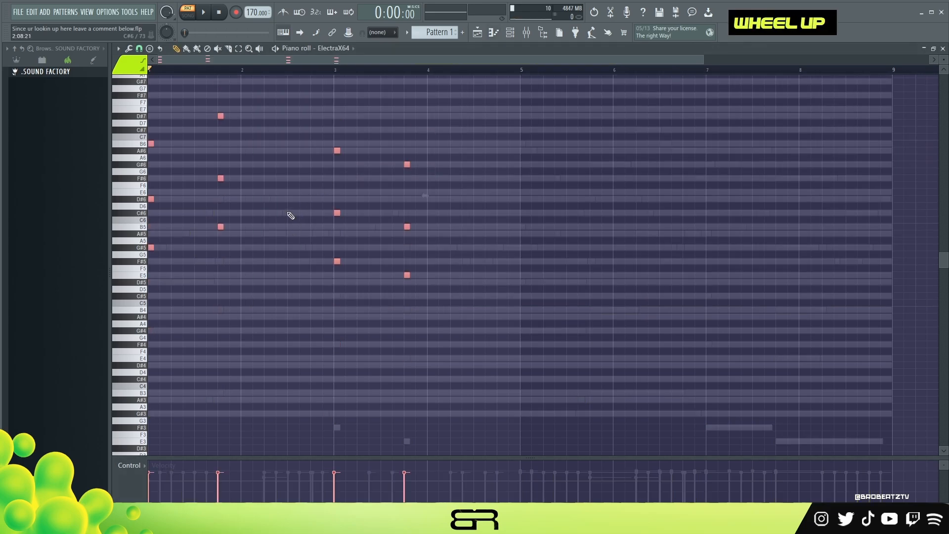
scroll(260, 65, "up", 3, "alt")
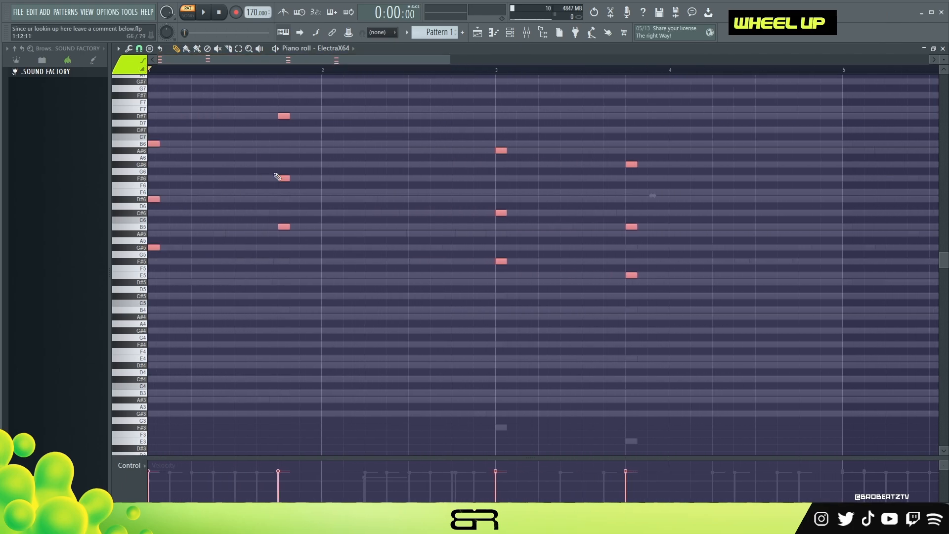
- Listen to the pasted ElectraX64 chords and slightly lower the velocity of all their notes
scroll(274, 170, "up", 3)
key("space")
key("space")
key("space")
key("space")
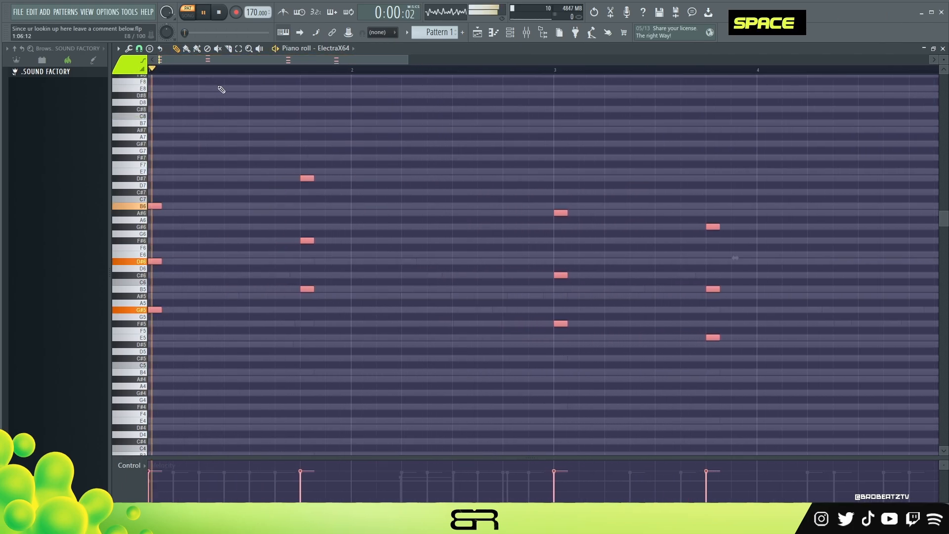
key("space")
scroll(326, 147, "down", 2, "alt")
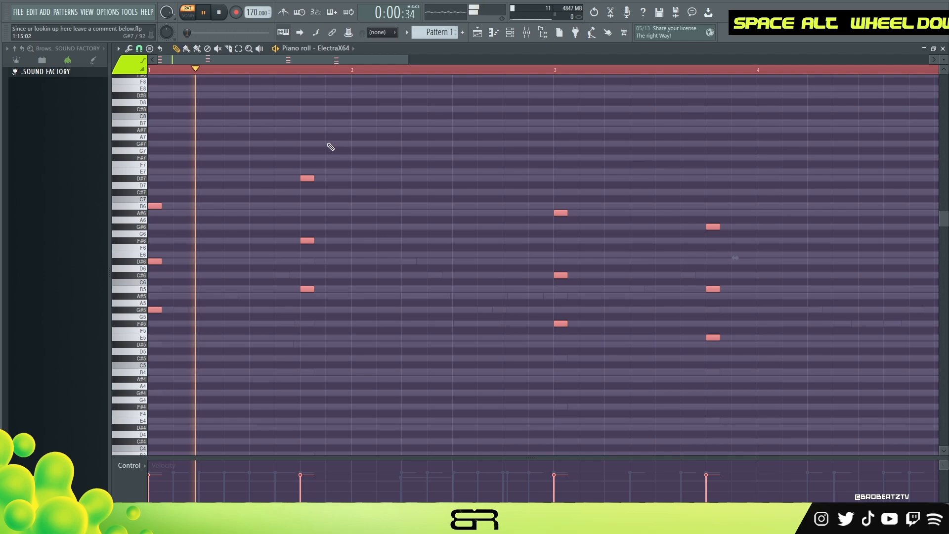
- Duplicate the opening G#5, D#6 and B6 chord to the seventh step of bar 1 and play it back
right_click(386, 148)
key("space")
key("space")
key("space")
left_click_drag(314, 148, 309, 255)
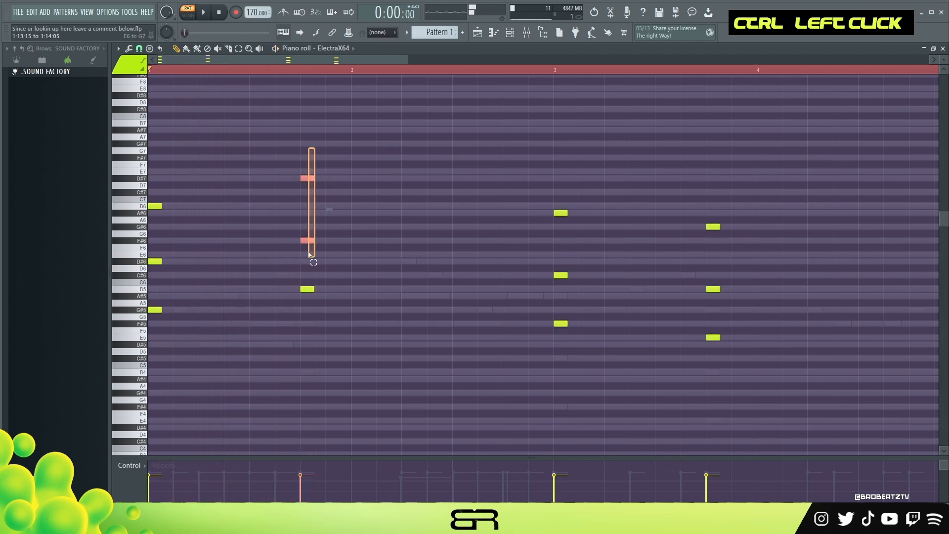
key("shift+space")
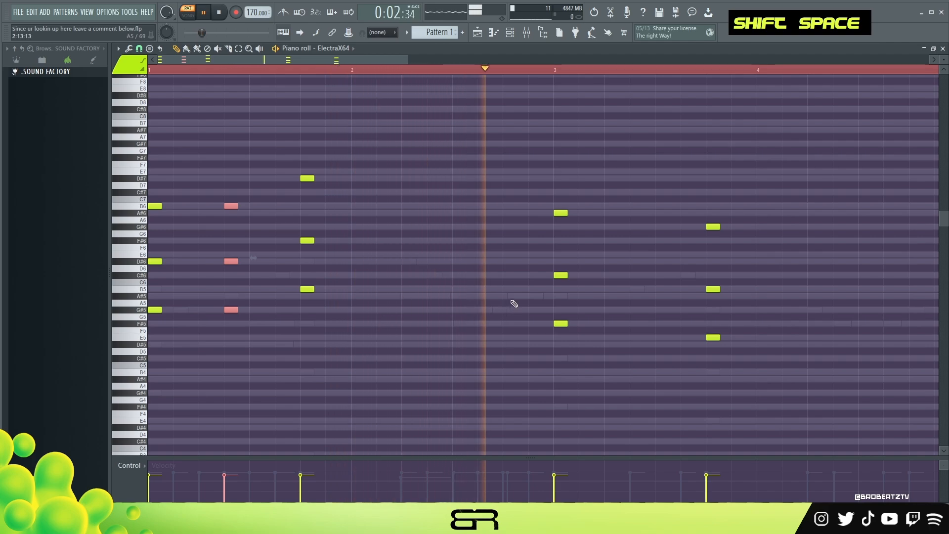
- Duplicate the chord at the start of bar 3 to the seventh step of that bar and listen to it
left_click_drag(535, 196, 610, 340)
key("space")
key("space")
left_click_drag(560, 274, 638, 275)
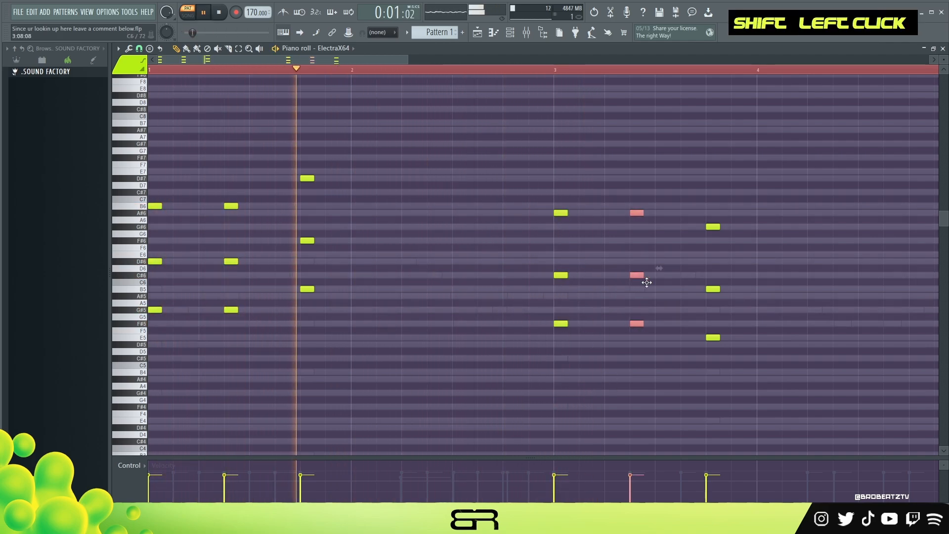
right_click(534, 261)
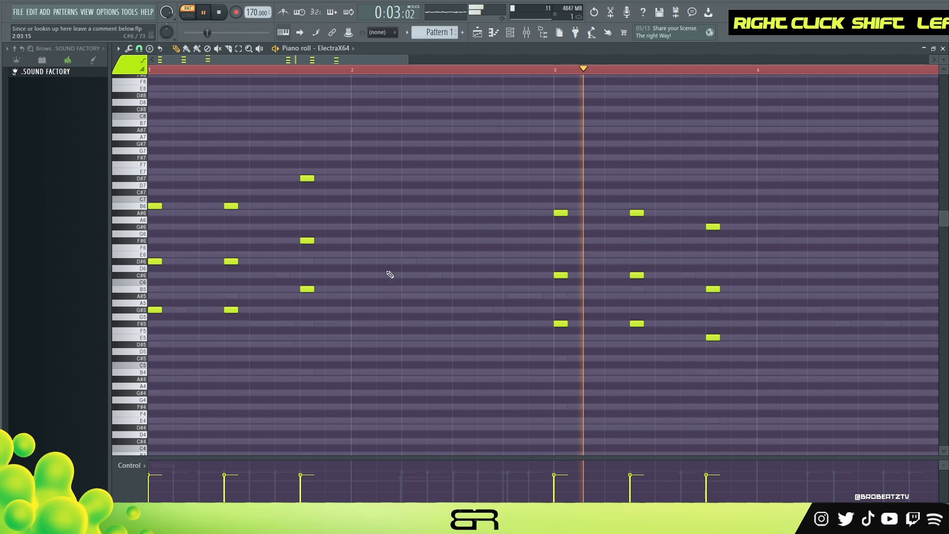
key("space")
- Enlarge the note rows and start a high melody in bar 2 with short G#7, B7 and A#7 notes
scroll(343, 248, "up", 3)
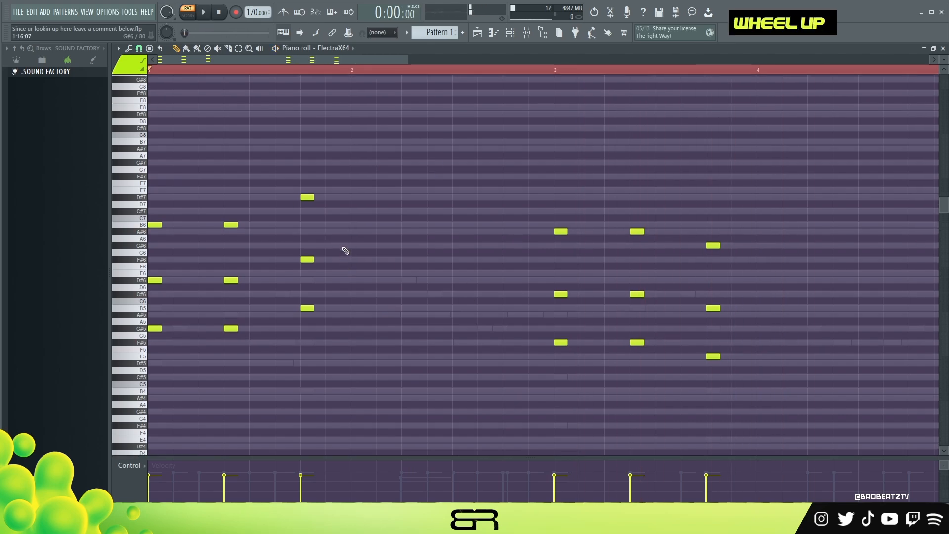
right_click(943, 58)
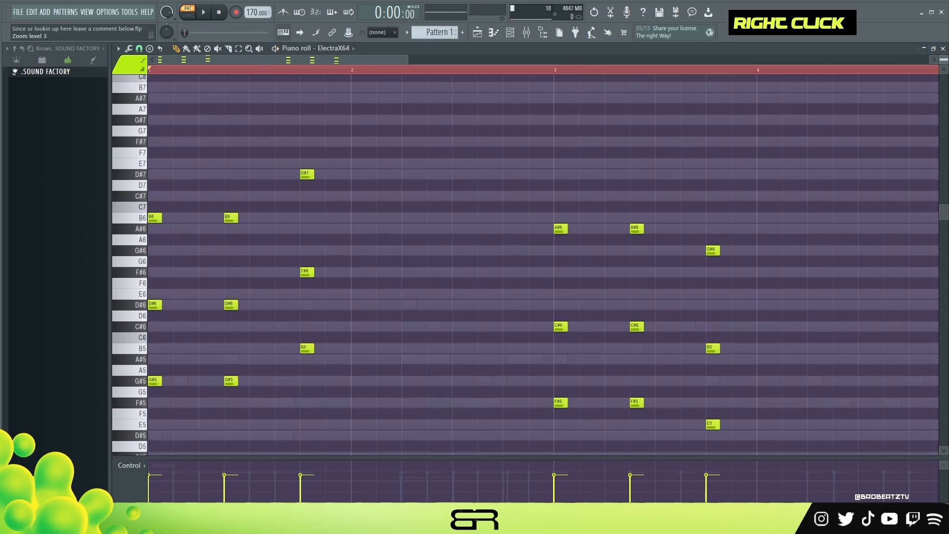
scroll(383, 258, "up", 1)
scroll(383, 259, "up", 1)
scroll(383, 258, "down", 1)
scroll(386, 258, "up", 1)
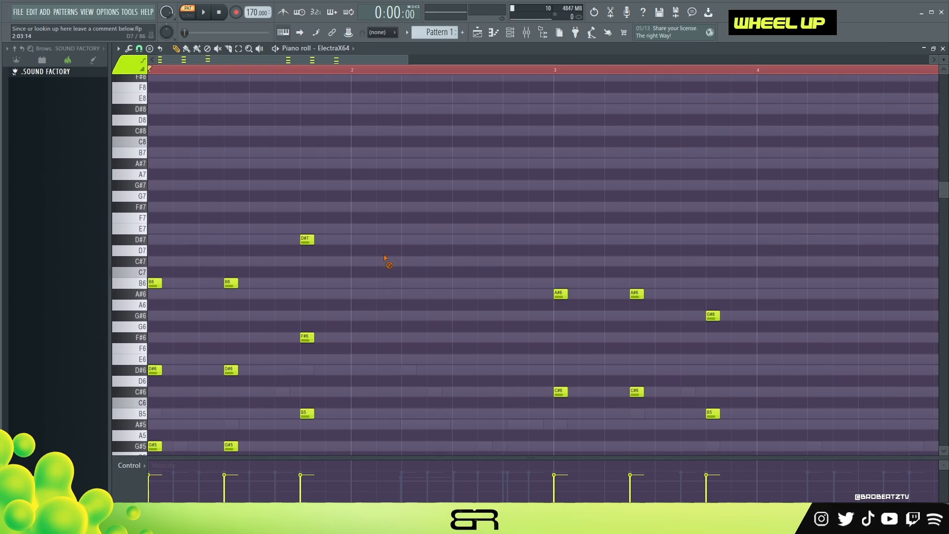
key("space")
key("space")
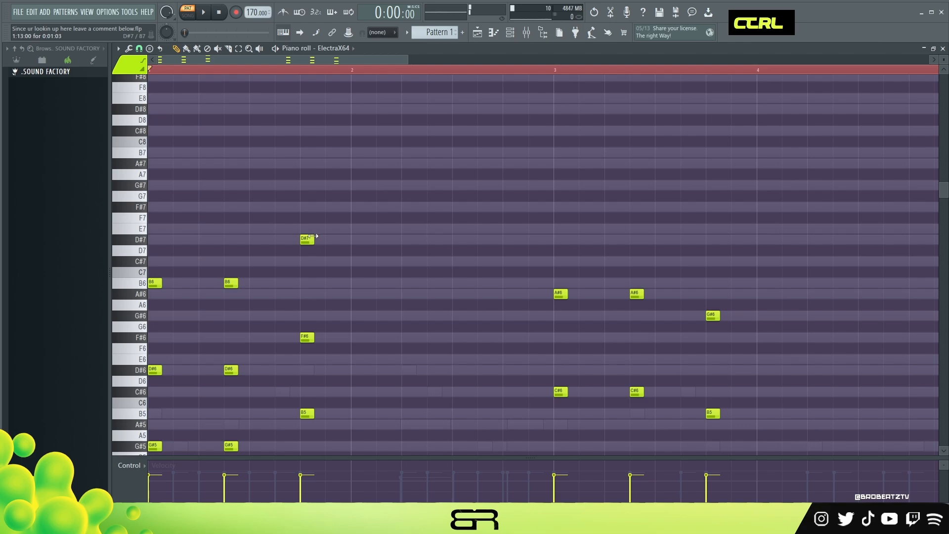
left_click(353, 317, "ctrl")
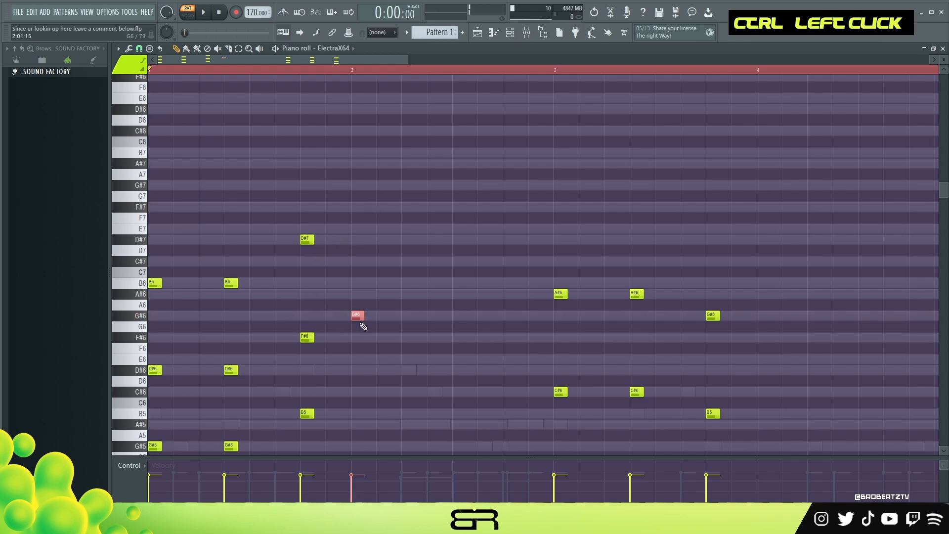
right_click(363, 228)
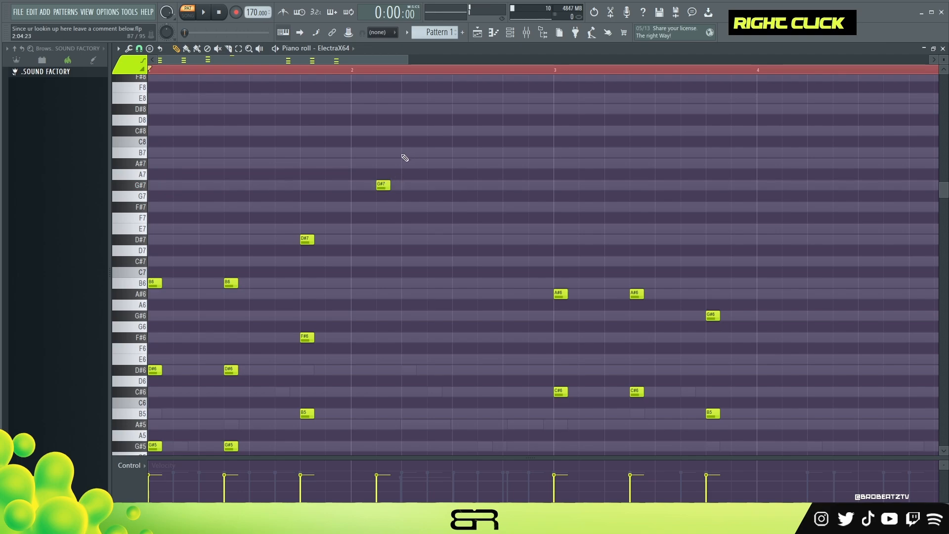
left_click(429, 166)
- Listen to the melody and continue it downward in bar 2 with F#7 and D#7
key("space")
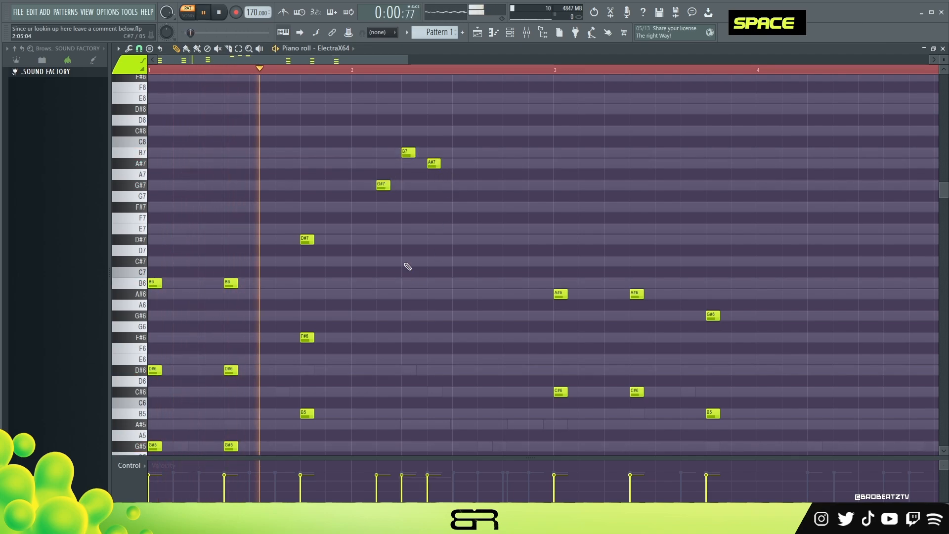
key("space")
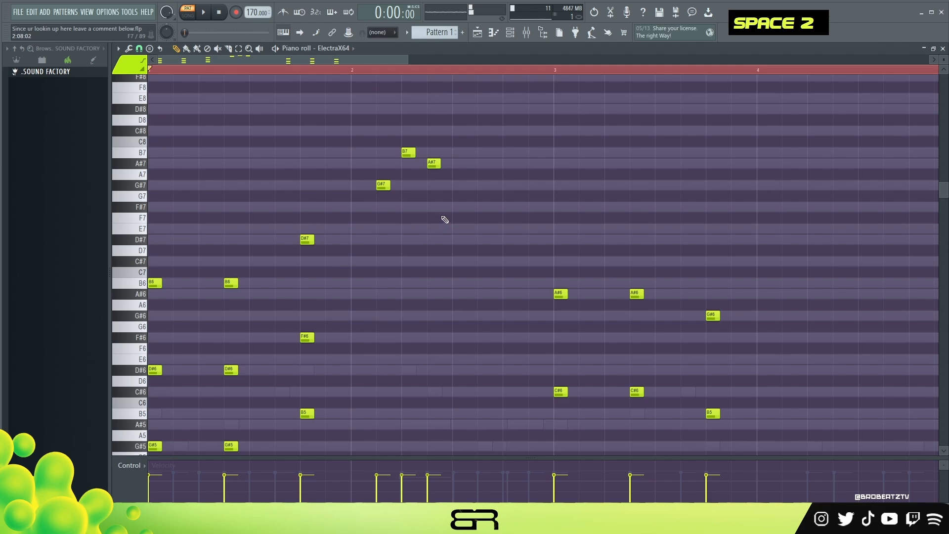
key("space")
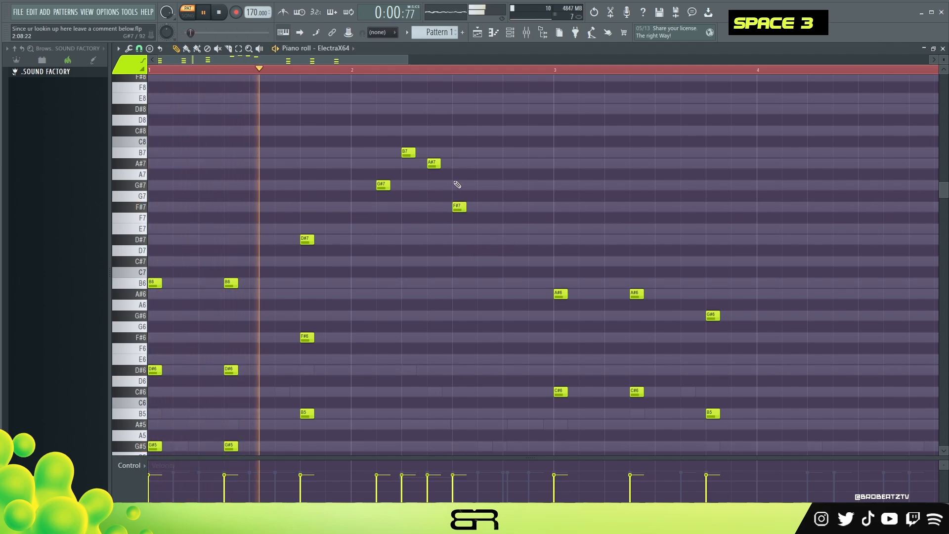
left_click(480, 241)
key("space")
key("space")
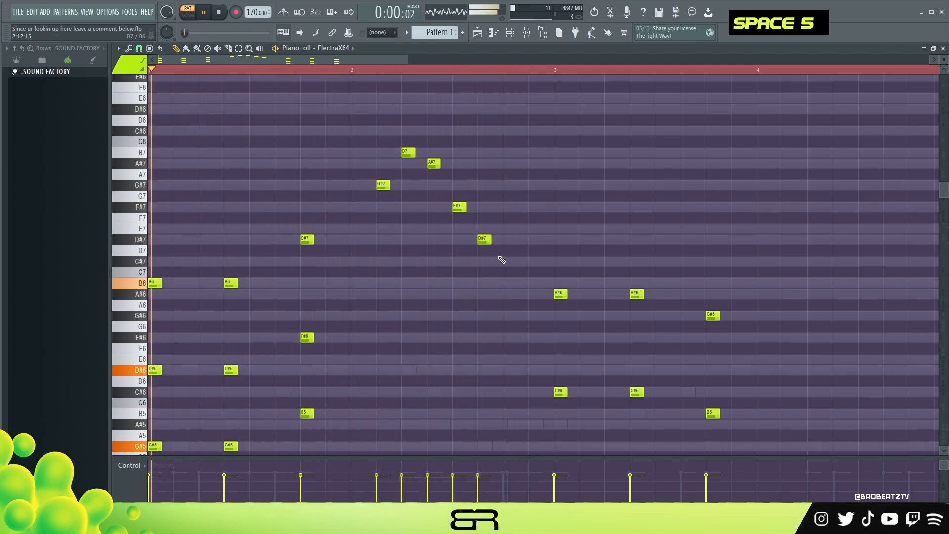
- Add C#7 near the end of bar 2, shorten the first A#6 of bar 3, and follow it with B6 and C#7
left_click(532, 262)
left_click_drag(567, 296, 580, 284)
key("space")
left_click(559, 283, "alt")
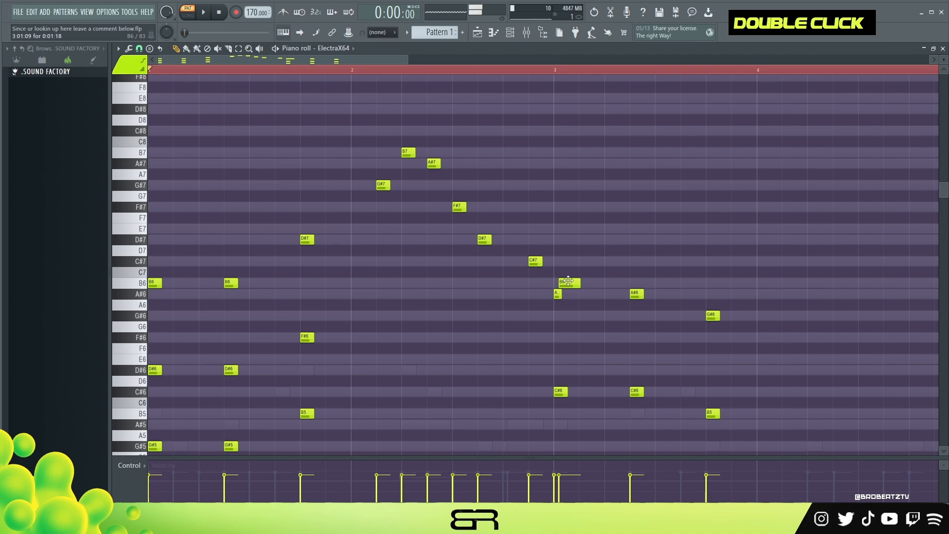
right_click(599, 307)
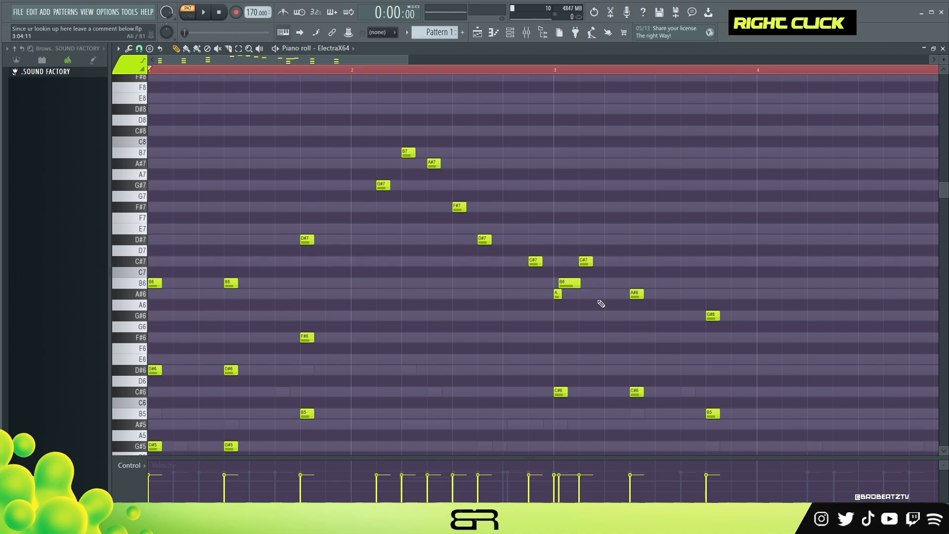
- Add an F#6 on the eleventh step of bar 3, before the last chord, and listen to the melody
key("space")
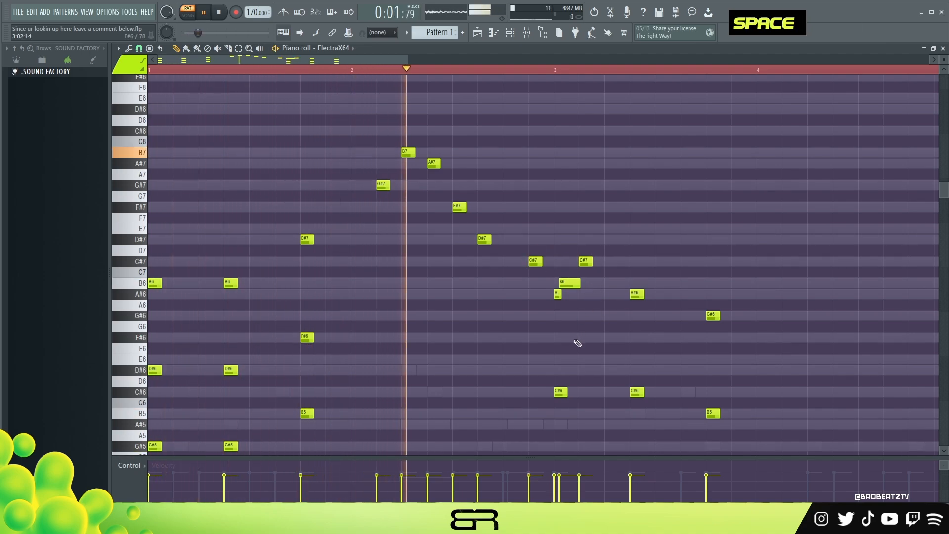
key("space")
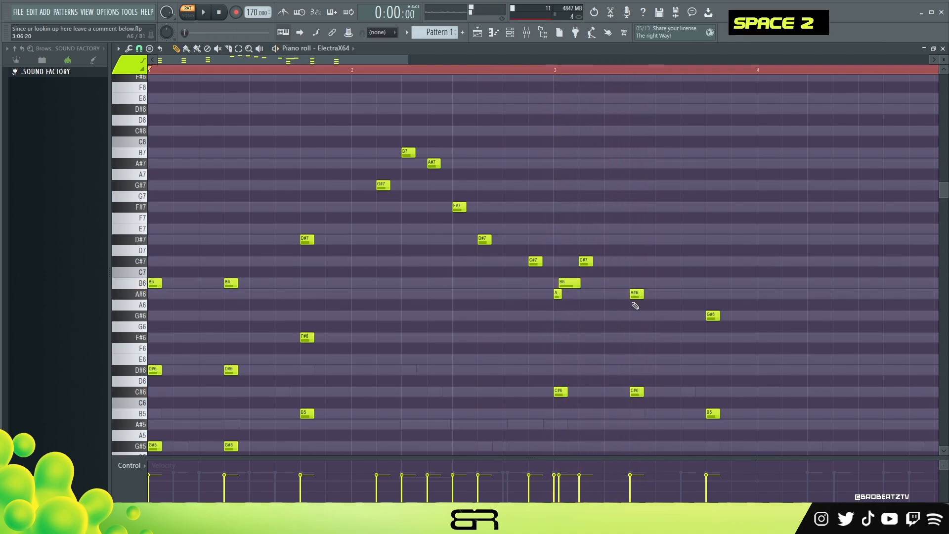
right_click(661, 315)
left_click(661, 337)
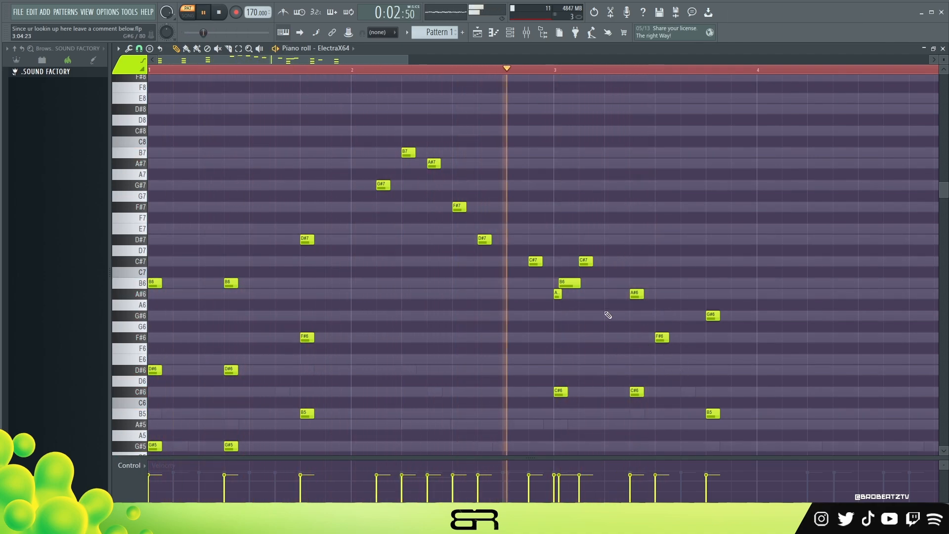
key("space")
key("space")
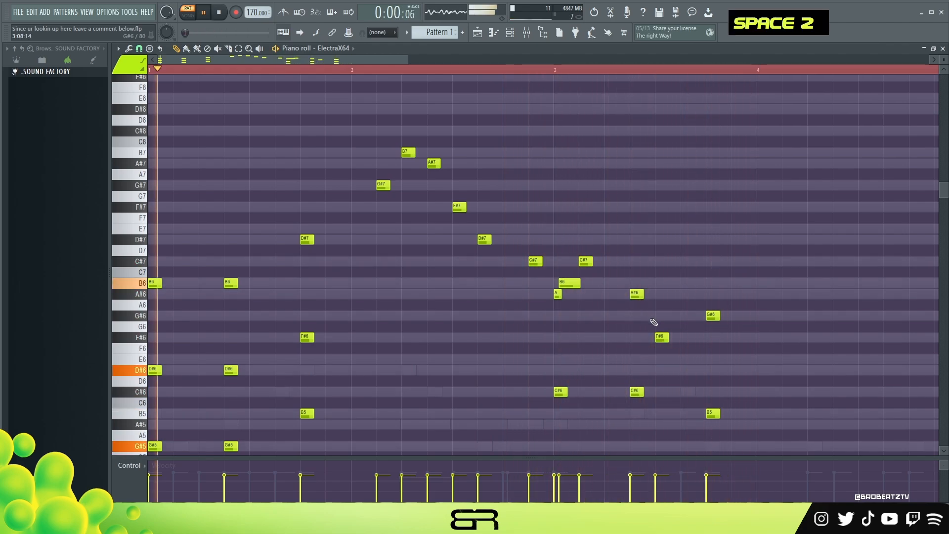
right_click(663, 337)
left_click(686, 338)
scroll(692, 311, "down", 1)
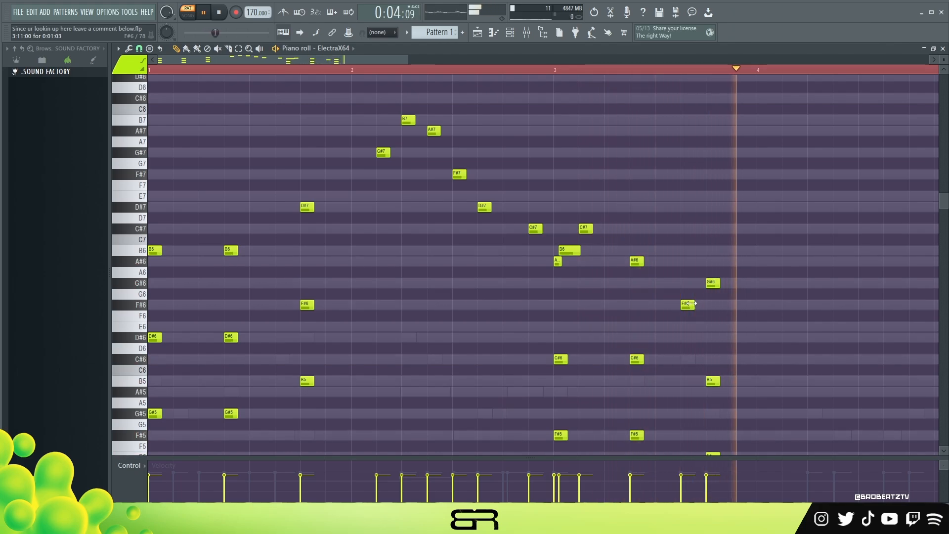
key("space")
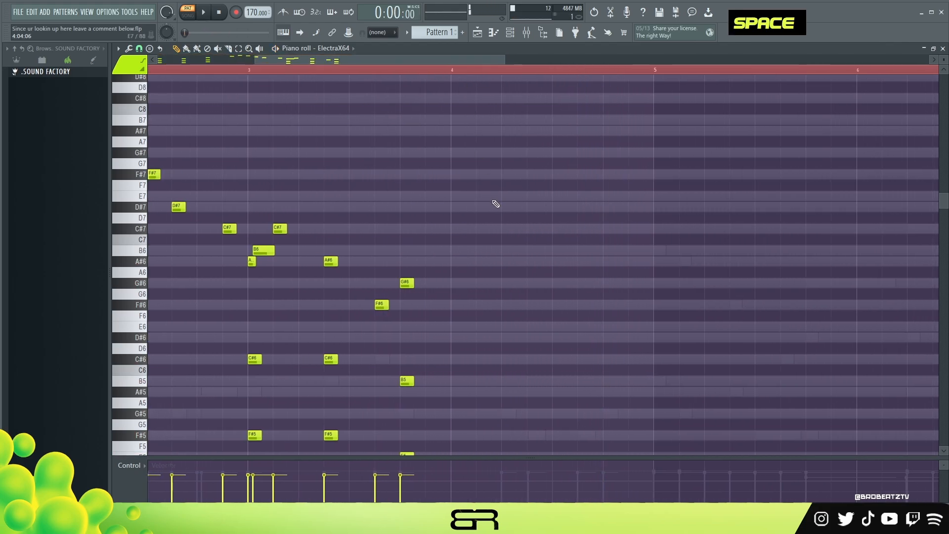
- Write a bar 4 phrase of C#6, a very short D#6, a longer F#6 directly after it, and E6
scroll(506, 236, "down", 1)
left_click(331, 326, "ctrl")
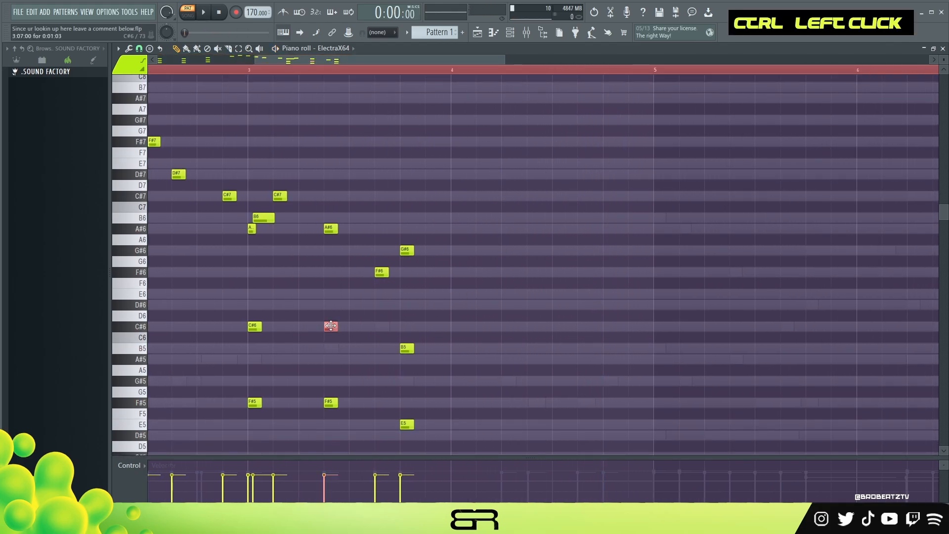
left_click_drag(537, 325, 511, 326)
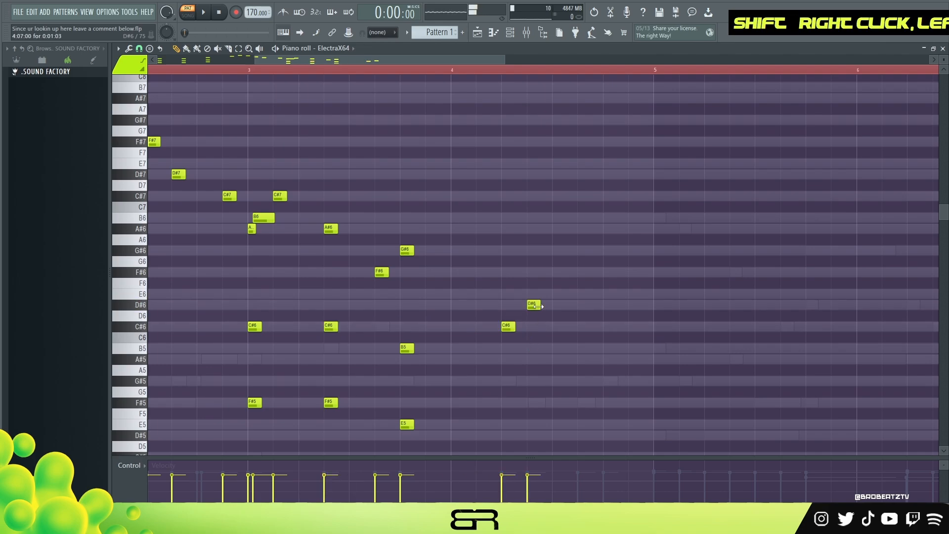
left_click(529, 305, "alt")
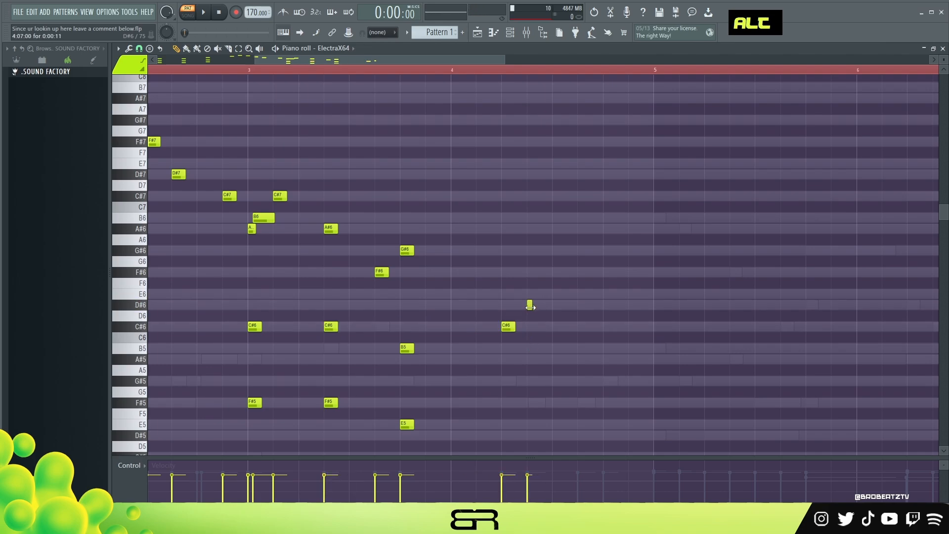
left_click(530, 271, "alt")
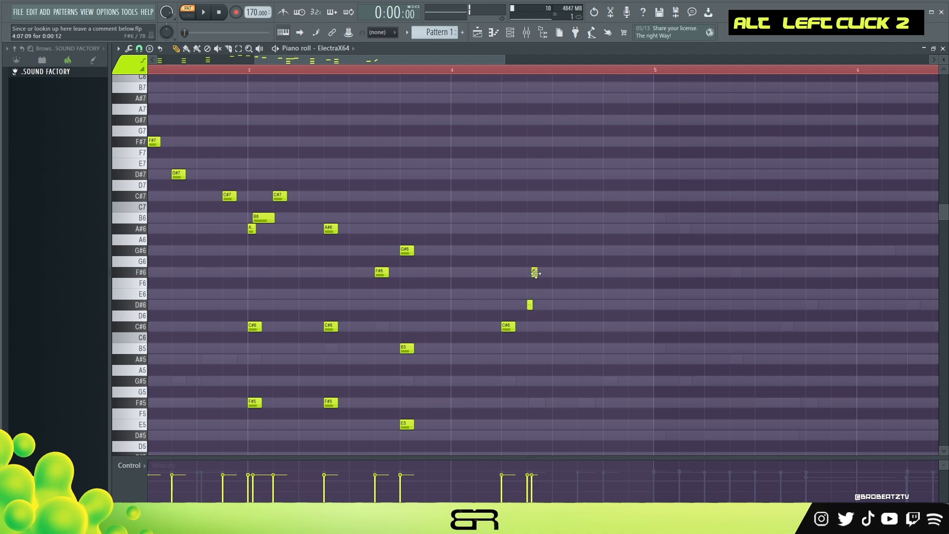
left_click_drag(545, 273, 550, 275, "alt")
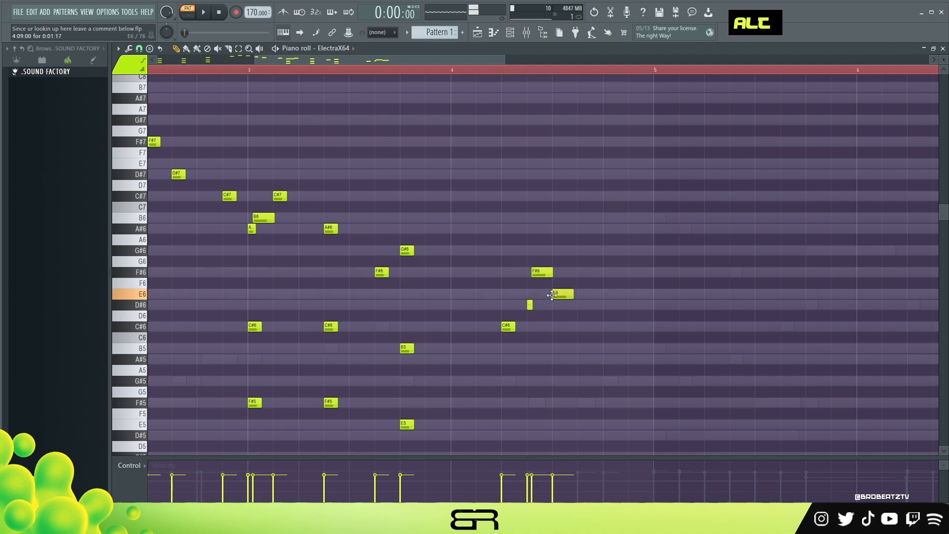
- Lower the E6 in bar 4 to D#6, add a copy of the F#6 after it, and play from late bar 3
key("space")
left_click(542, 272, "ctrl")
left_click_drag(542, 272, 593, 272, "shift")
left_click(377, 71)
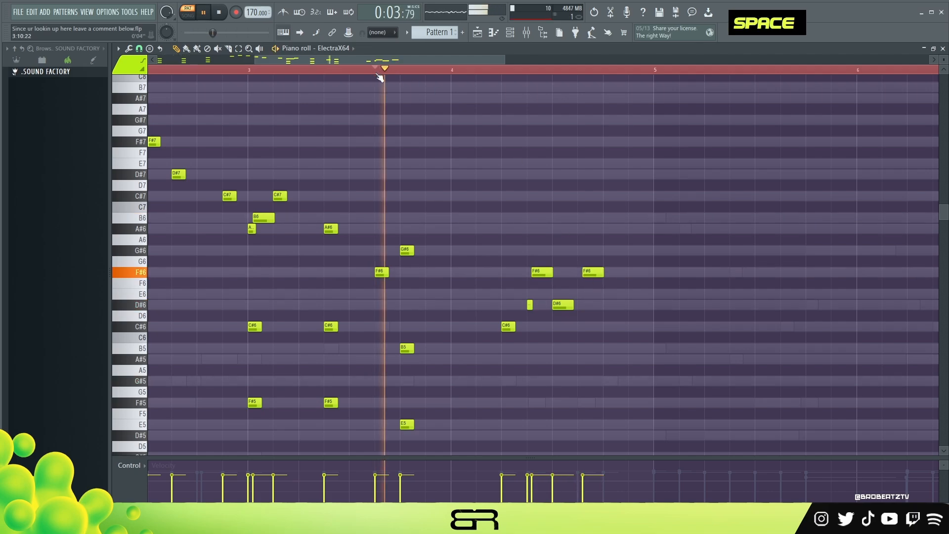
- Shift the second F#6 of bar 4 slightly earlier and add a longer G#6 on the bar's thirteenth step
left_click_drag(610, 283, 554, 234, "ctrl")
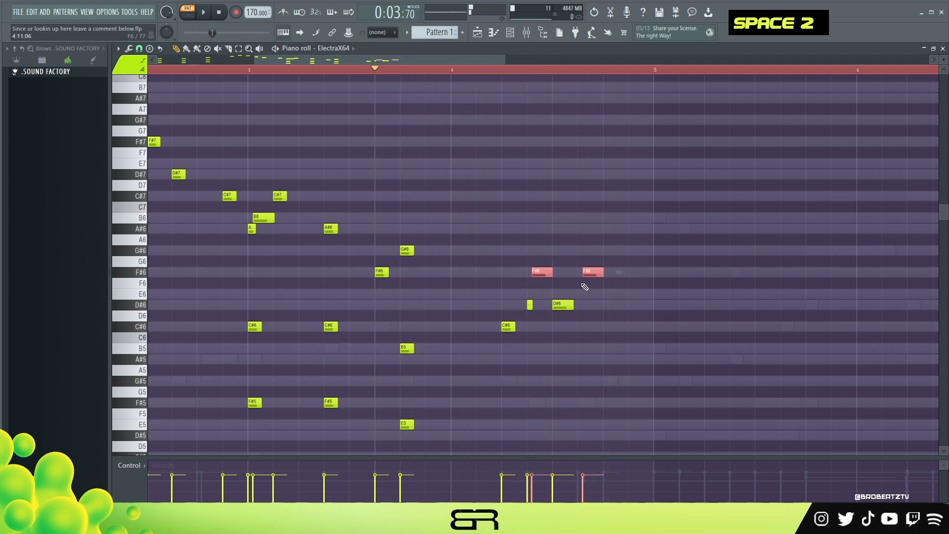
left_click_drag(409, 251, 426, 255, "ctrl+shift")
left_click_drag(615, 251, 630, 252, "alt")
right_click(639, 300)
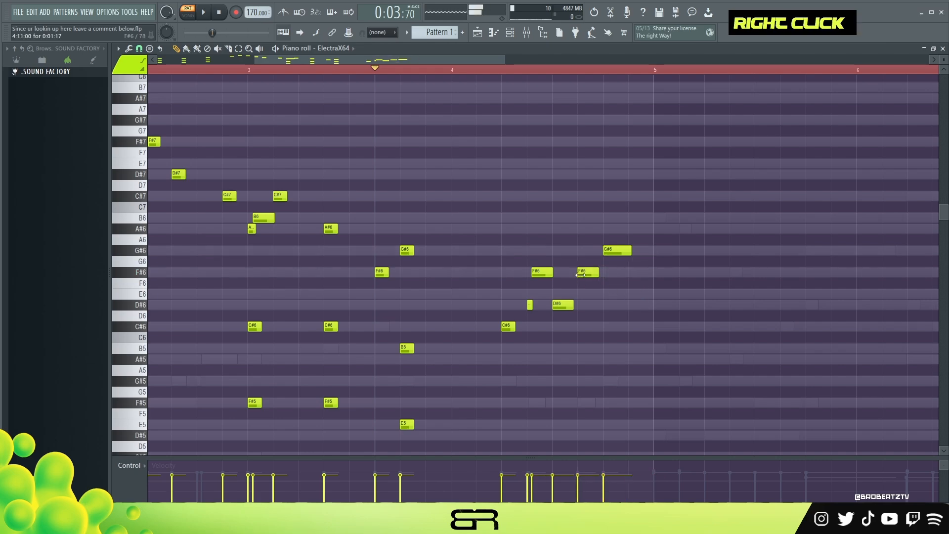
- Lengthen the C#6 in bar 4, nudge the first F#6 slightly earlier, and listen to the phrase
key("space")
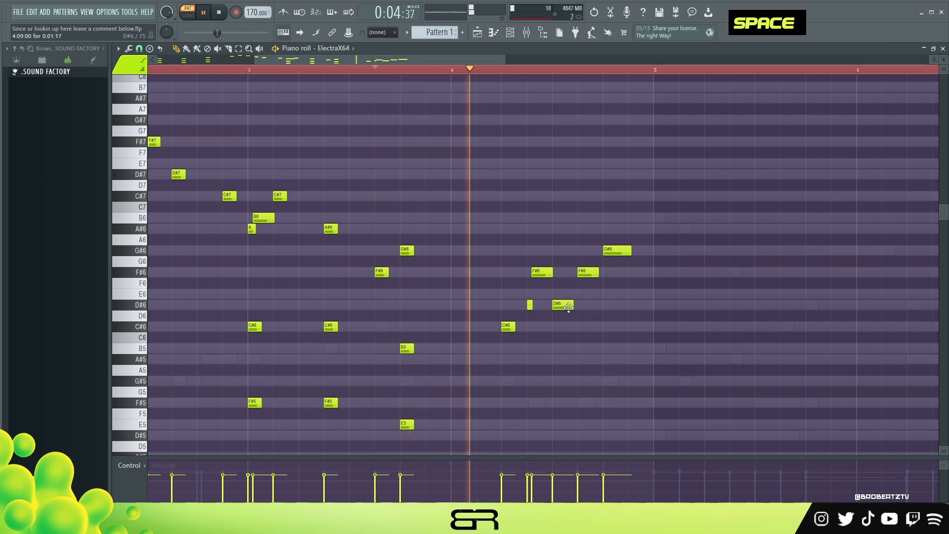
left_click_drag(514, 327, 524, 328, "alt")
key("space")
key("space")
scroll(544, 272, "up", 2)
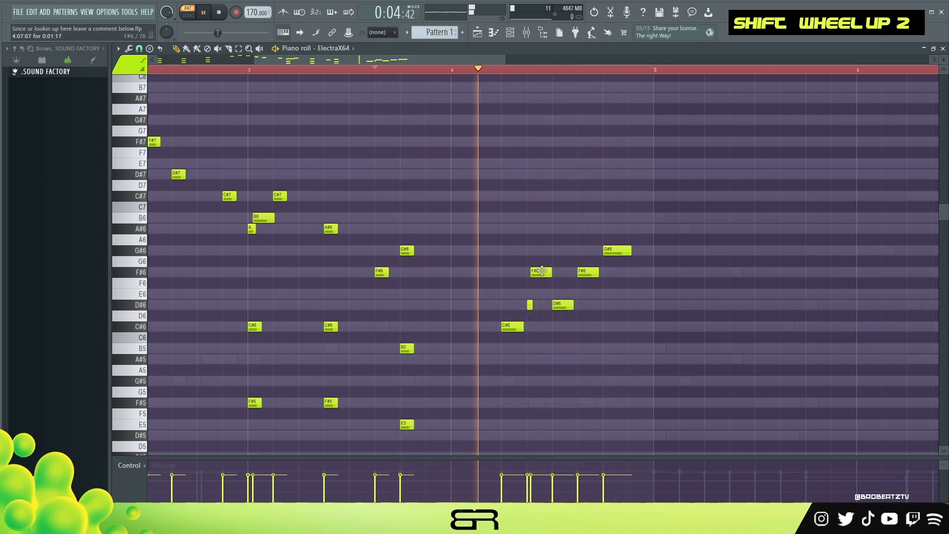
key("space")
key("space")
scroll(546, 272, "up", 1, "shift")
key("space")
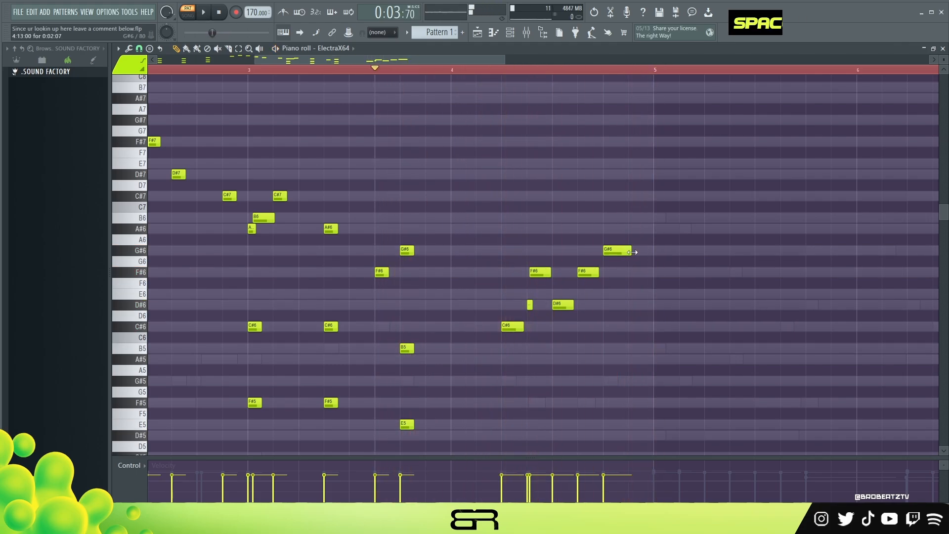
- Extend the closing G#6 of bar 4 slightly and duplicate the entire four-bar part into bars 5 to 8
left_click_drag(632, 252, 638, 253, "alt")
right_click(625, 287, "ctrl")
key("ctrl+a")
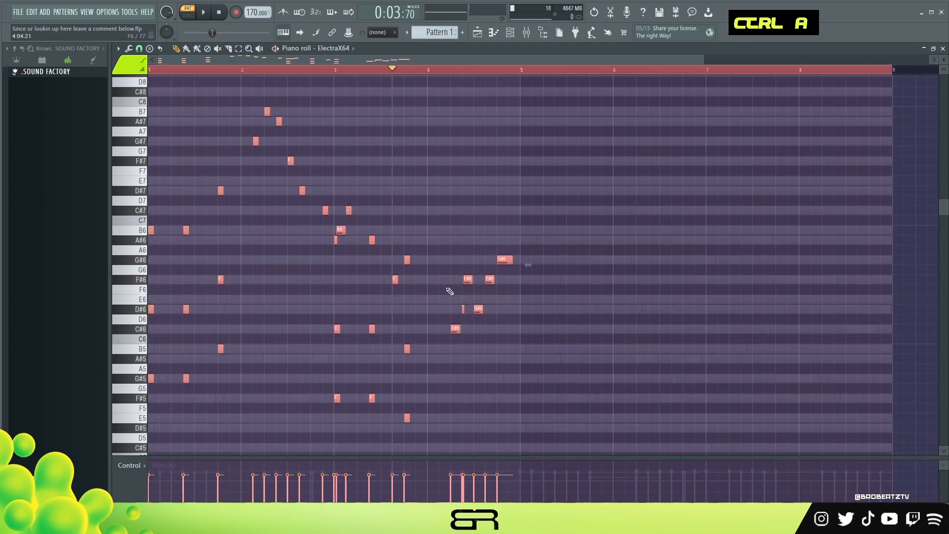
left_click_drag(152, 233, 524, 233, "shift")
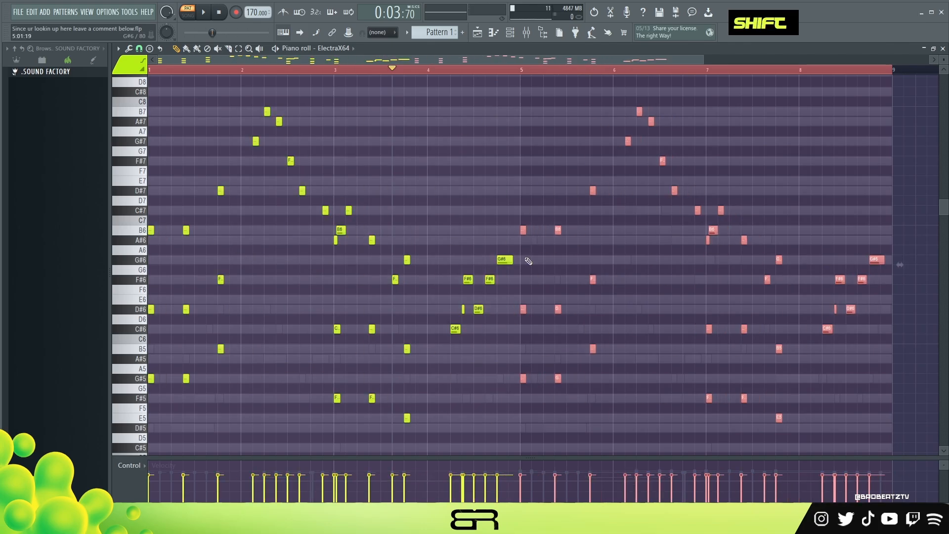
- Try the whole ElectraX64 part one octave lower and return it to its original octave
key("ctrl+a")
key("ctrl+Down")
right_click(174, 77)
key("space")
key("ctrl+a")
key("ctrl+Up")
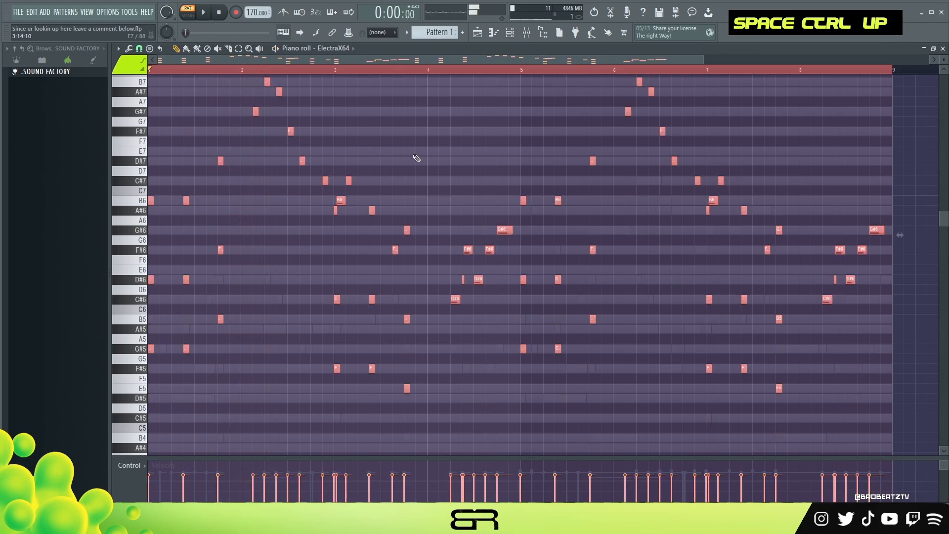
right_click(413, 157)
key("space")
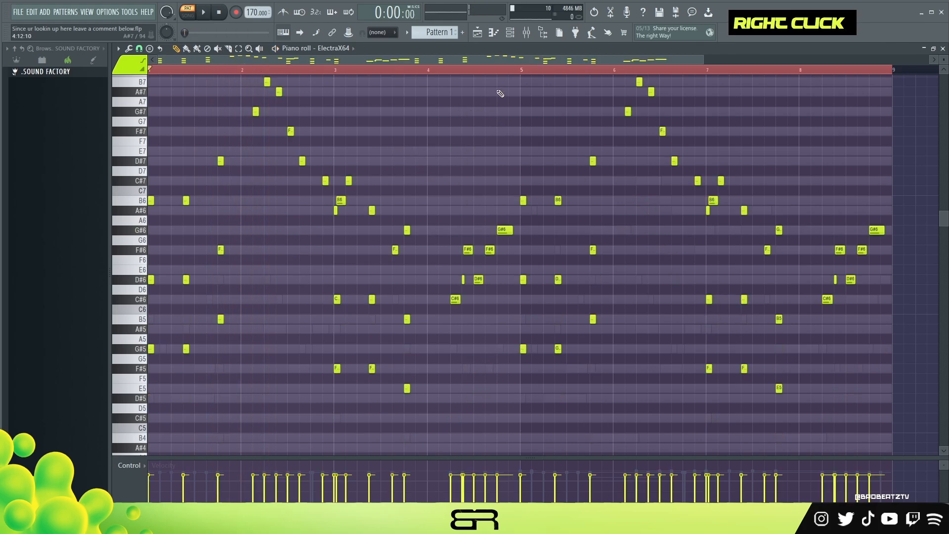
- Check the VOCAL instrument with its Sunward preset and open the VOCAL channel in the piano roll
left_click(510, 33)
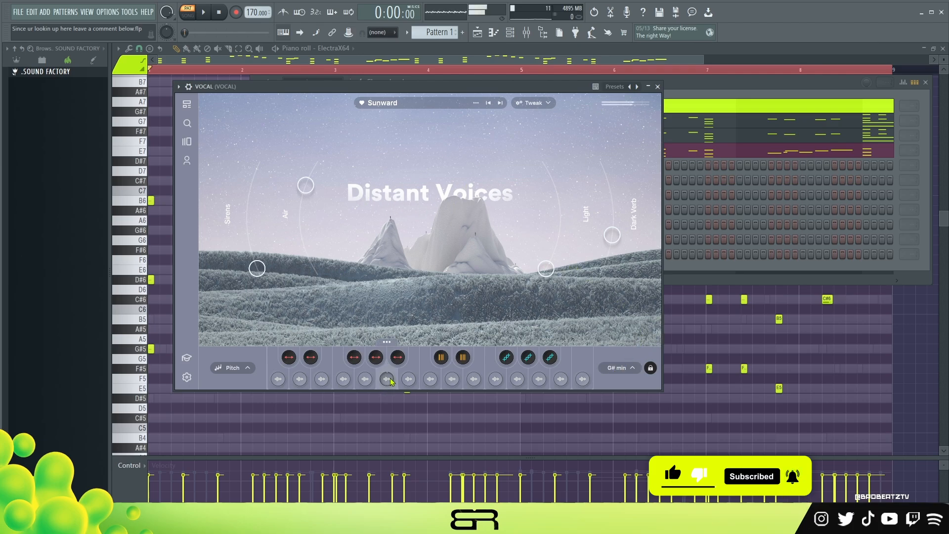
key("space")
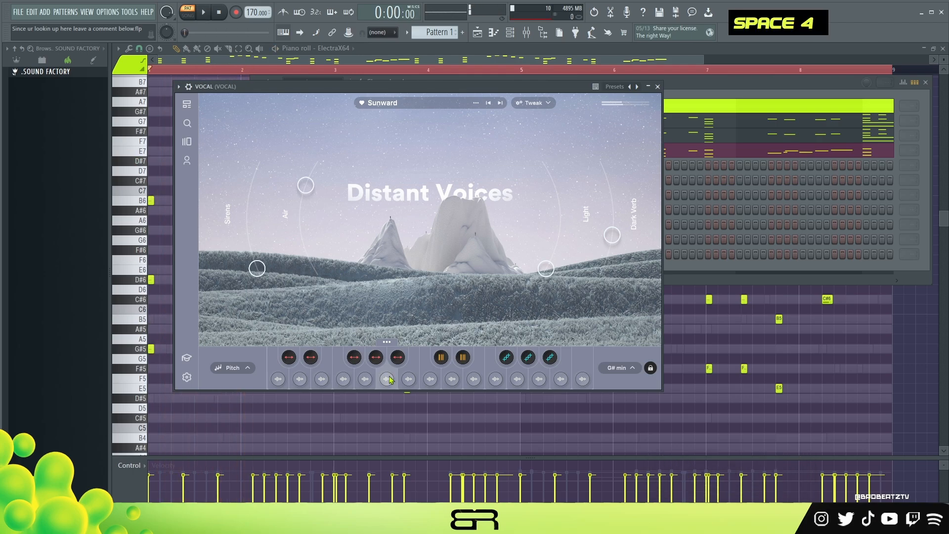
left_click(690, 90)
right_click(340, 163)
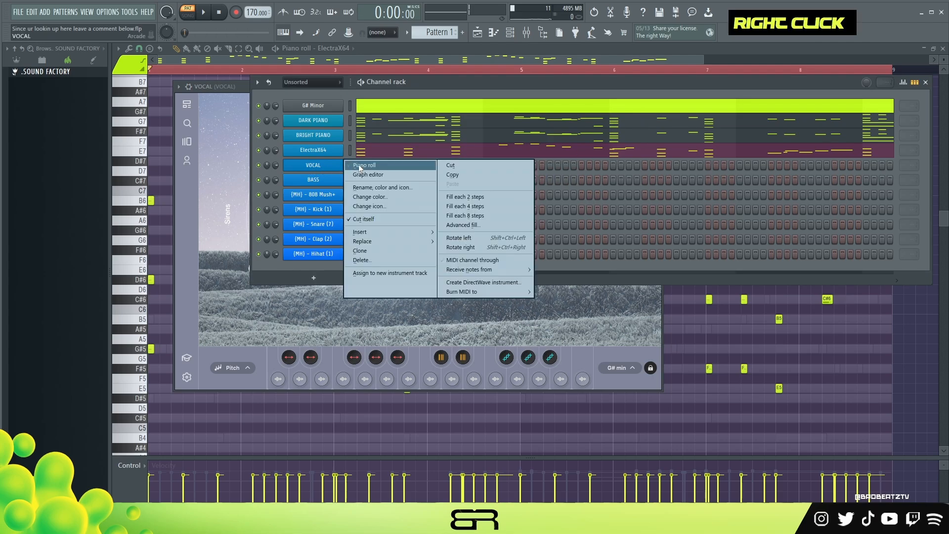
left_click(359, 165)
double_click(399, 69)
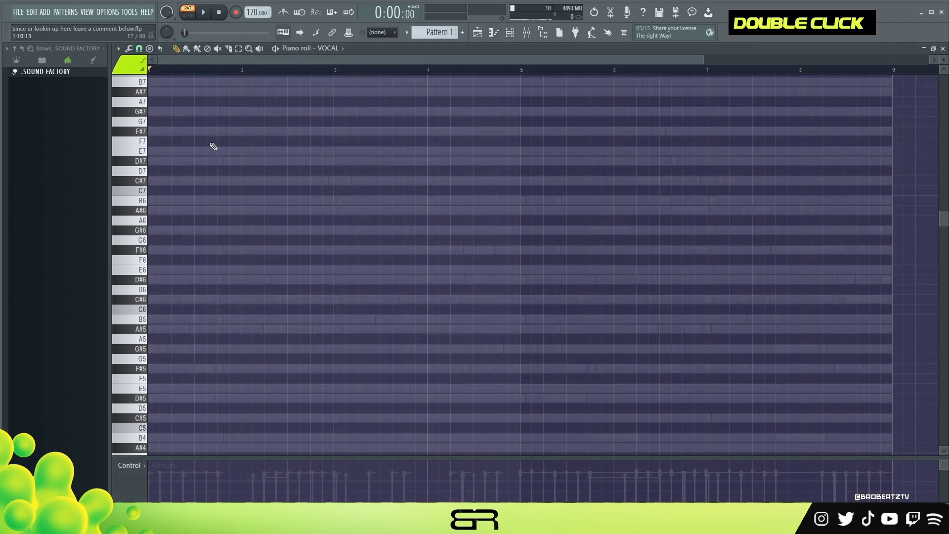
- Audition vocal pitches against the pattern and place a short A5 on the fifth step of bar 5
key("space")
key("space")
key("space")
scroll(142, 197, "down", 4)
key("space")
- Add a short E5 in the middle of bar 5 and an A4 about one bar long from the start of bar 2
key("space")
key("space")
key("space")
left_click(142, 222)
left_click(545, 229)
left_click_drag(540, 223, 545, 220)
key("space")
key("space")
key("space")
key("space")
left_click(494, 269)
left_click_drag(494, 270, 573, 269)
left_click(143, 311)
key("space")
key("space")
key("space")
key("space")
key("space")
key("space")
key("space")
left_click(244, 339)
- Add a D4 from the start of bar 3 and trim it to slightly less than one bar
scroll(943, 59, "up", 1)
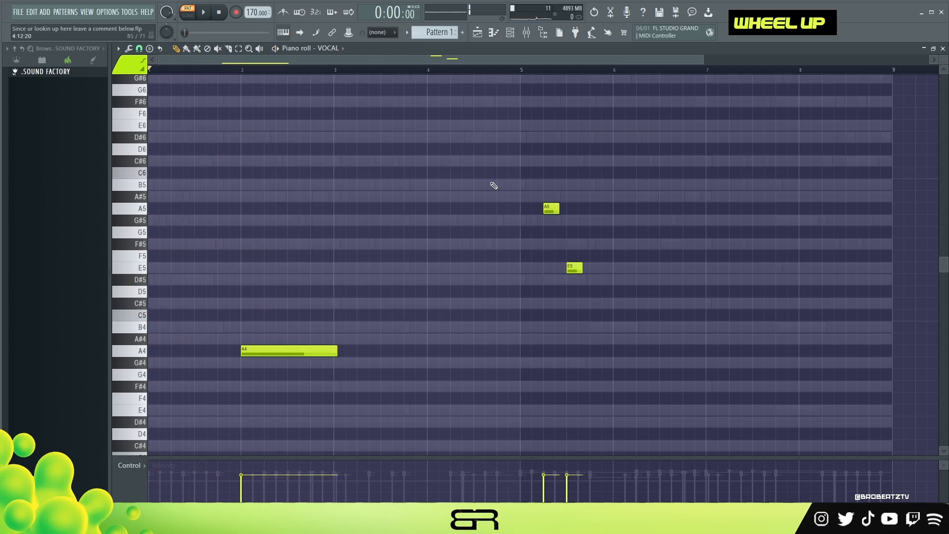
scroll(935, 63, "up", 1)
scroll(447, 294, "down", 2)
key("space")
key("space")
key("space")
key("space")
key("space")
double_click(139, 362)
left_click(370, 362)
- Move the short E5 to the start of bar 6, lengthen it to about half a bar, and move the A5 into bar 7
key("space")
key("space")
left_click_drag(480, 364, 465, 365)
scroll(786, 265, "right", 3)
key("space")
key("space")
key("space")
left_click_drag(316, 197, 371, 197)
left_click_drag(289, 137, 520, 138)
- Add an E4 about one bar long, starting in the middle of bar 6
key("space")
left_click(386, 200, "alt")
right_click(395, 196)
left_click_drag(384, 196, 423, 197)
key("space")
key("space")
key("space")
- Place the A5 in the middle of bar 7, extend it to the end of bar 8, and check it by ear
key("space")
key("space")
key("space")
key("space")
left_click(422, 339)
left_click_drag(476, 338, 529, 339)
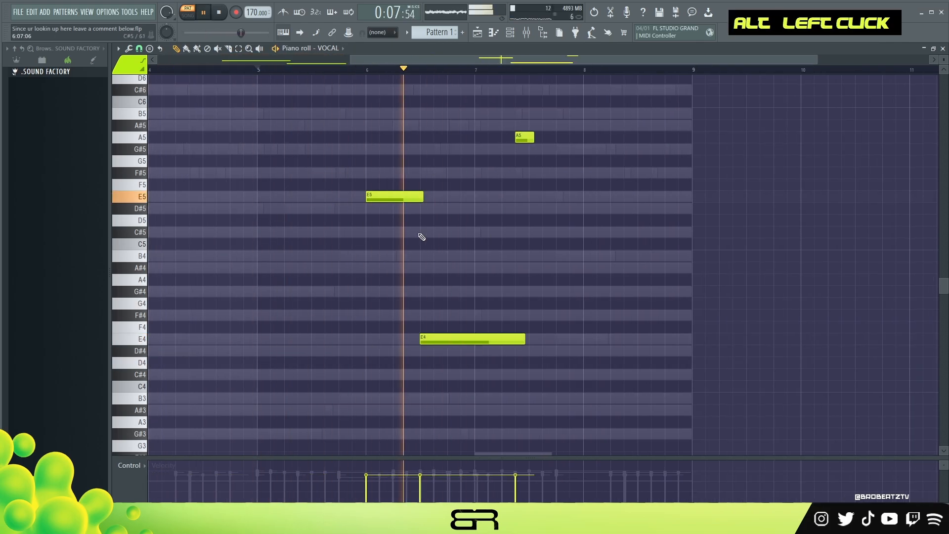
key("space")
key("space")
left_click_drag(523, 138, 536, 138)
left_click_drag(546, 138, 690, 137)
key("space")
key("space")
right_click(621, 218, "ctrl")
key("space")
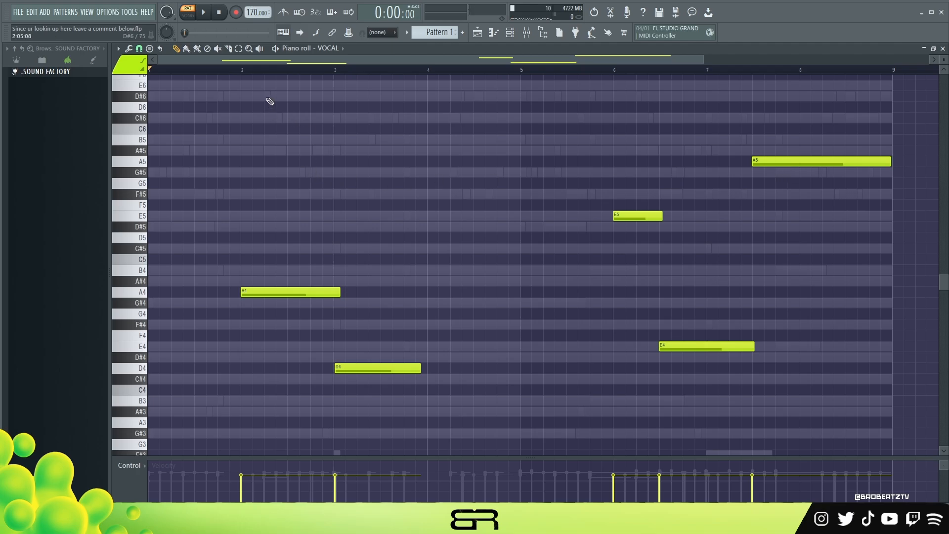
- Listen to the vocal line with the full pattern and open the BASS channel's Serum instrument
key("space")
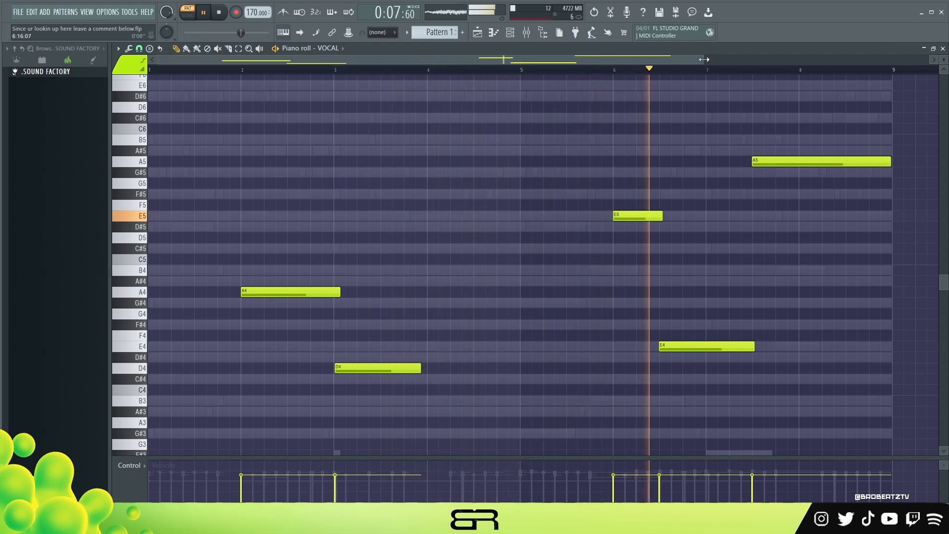
left_click_drag(703, 60, 687, 61)
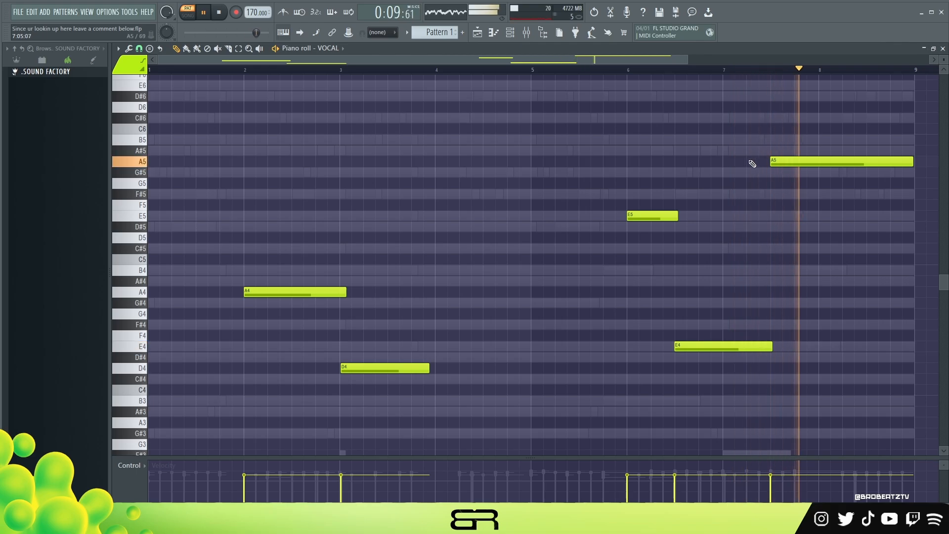
key("space")
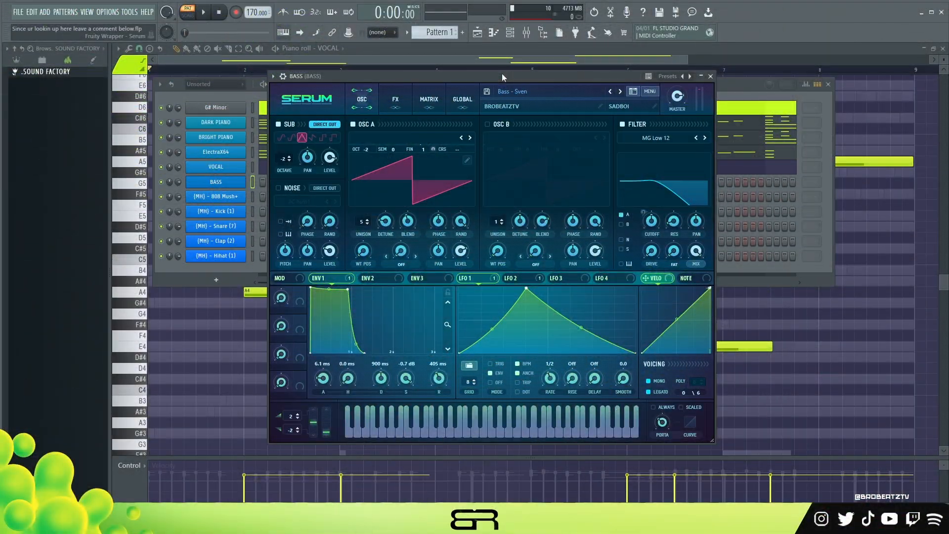
left_click_drag(482, 78, 547, 71)
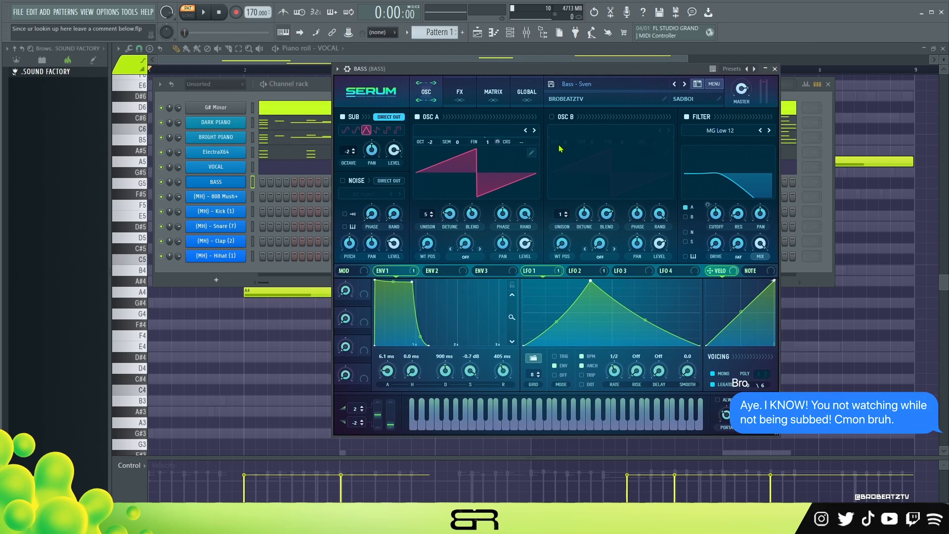
- In the DARK PIANO piano roll, select and copy the root notes G#3, B3, F#3 and E3 of bars 1 to 3
double_click(237, 200)
double_click(271, 127)
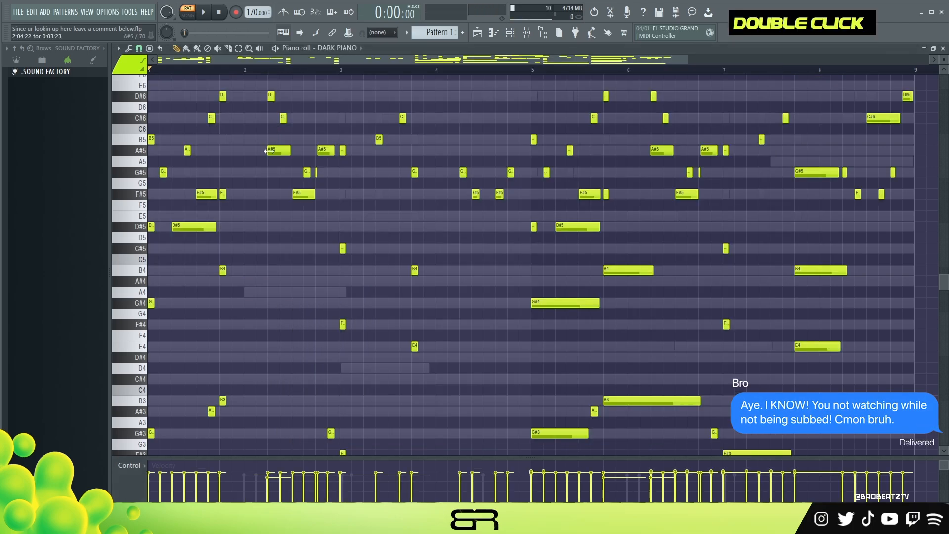
scroll(225, 253, "down", 2)
left_click_drag(147, 351, 161, 408)
left_click(222, 335, "ctrl+shift")
left_click(331, 367, "ctrl+shift")
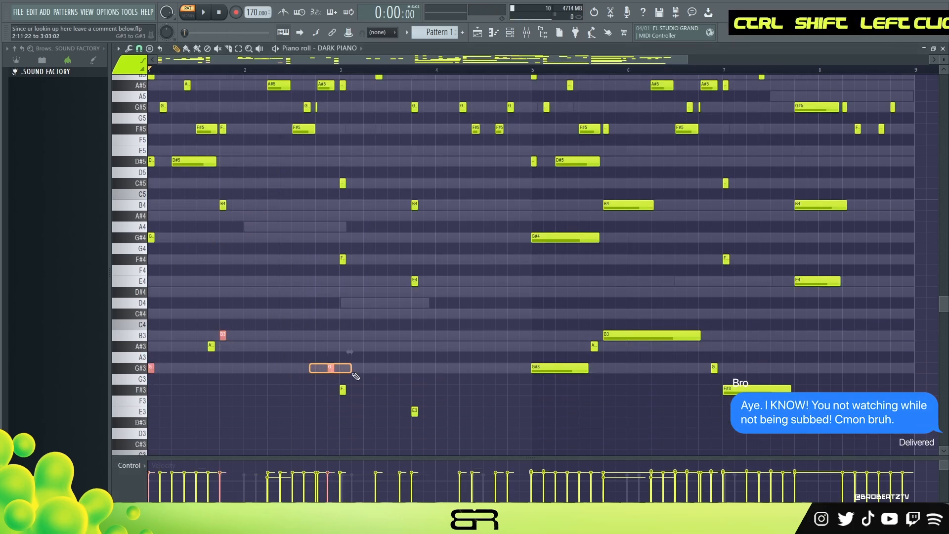
left_click(342, 389, "ctrl+shift")
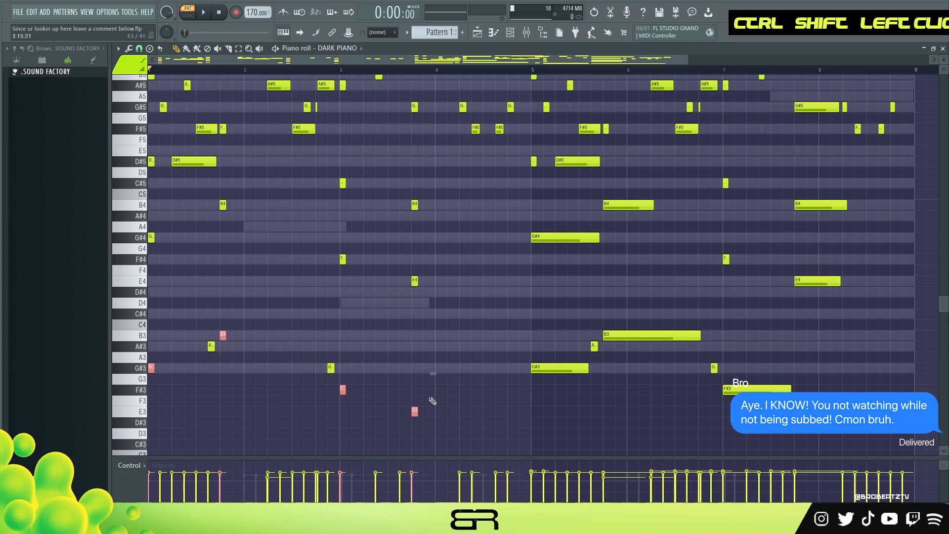
key("ctrl+c")
- Paste the copied root notes into the BASS channel, one octave higher and at maximum velocity
left_click(510, 33)
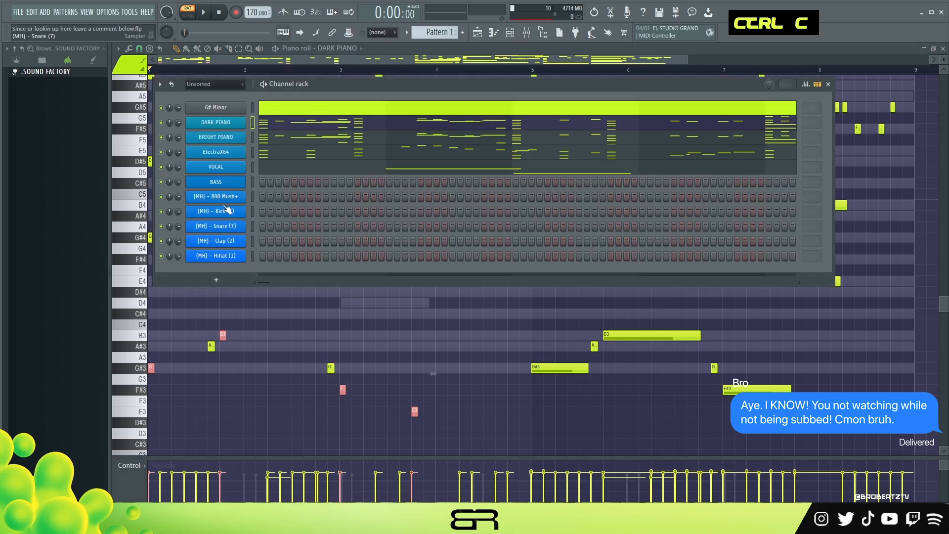
right_click(224, 184)
left_click(262, 182)
key("space")
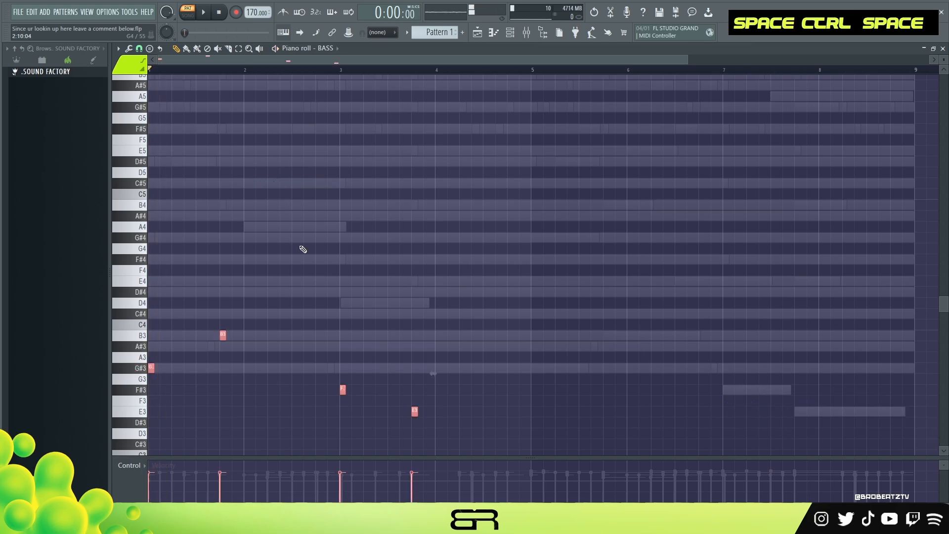
key("ctrl+Up")
key("space")
scroll(302, 249, "up", 8)
key("space")
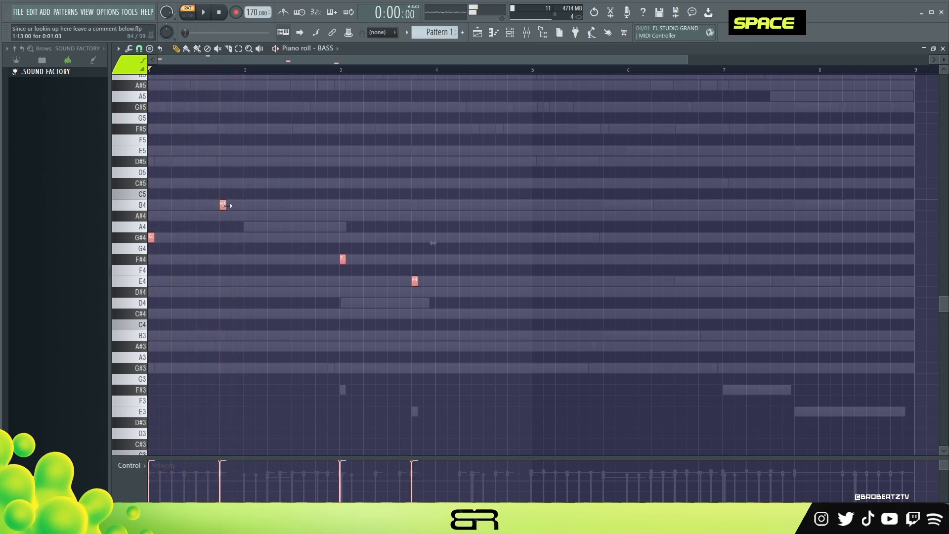
- Lengthen the bass notes to about two steps each, duplicate the line into bars 5 to 8, and listen
left_click_drag(226, 204, 232, 204)
key("space")
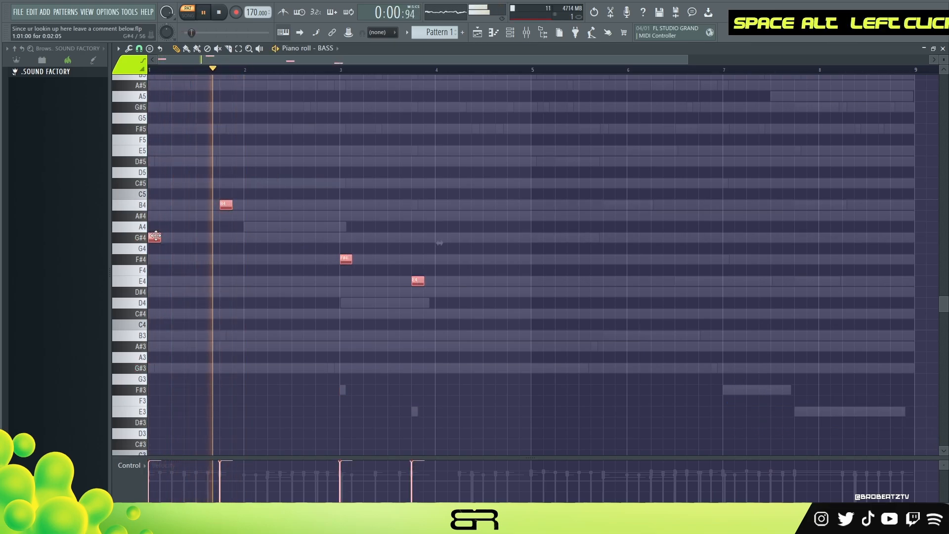
left_click_drag(156, 239, 538, 240)
right_click(564, 271)
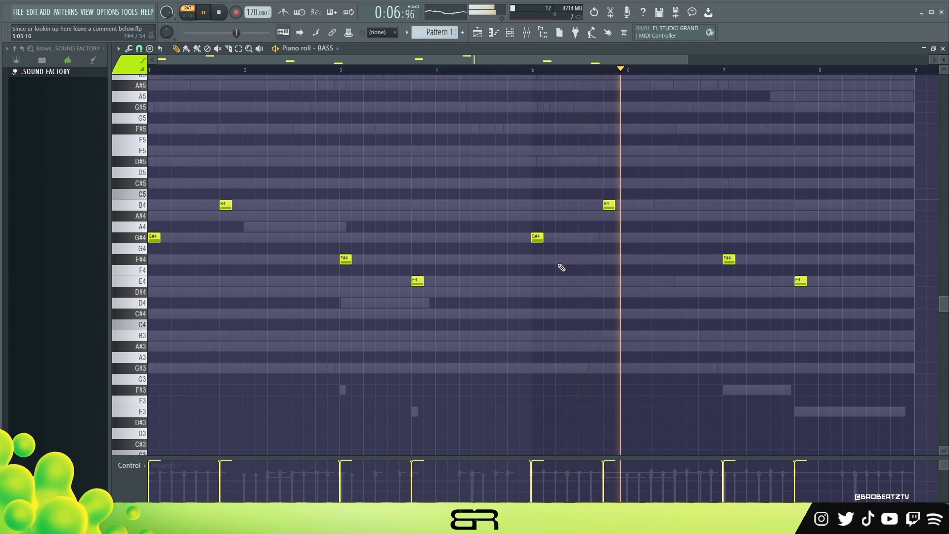
right_click(571, 282)
scroll(485, 311, "up", 3)
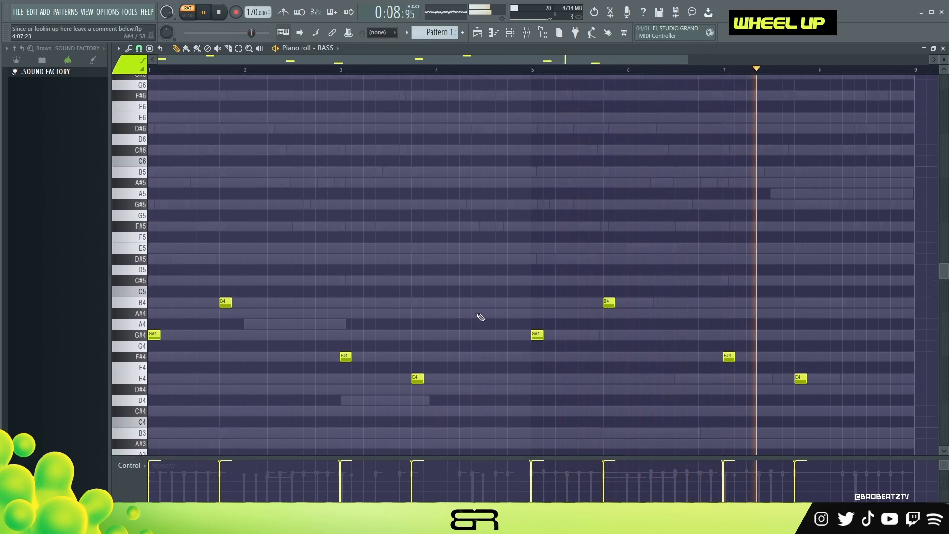
key("space")
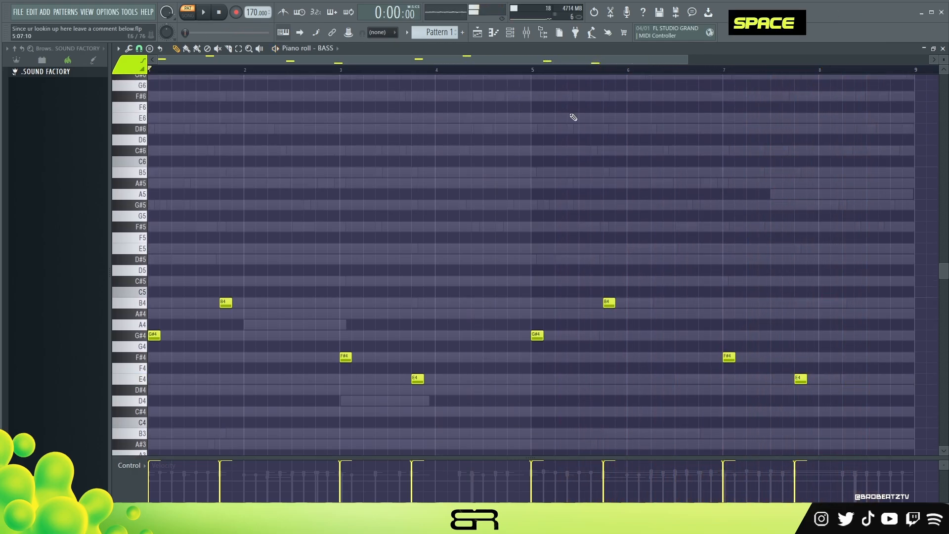
- Open the mixer and examine the EQ and effect settings of the DARK PIANO, BRIGHT PIANO, ElectraX64 and VOCAL tracks
mouse_move(768, 254)
left_mouse_down()
mouse_move(521, 342)
mouse_move(269, 364)
left_mouse_up()
right_click(323, 258)
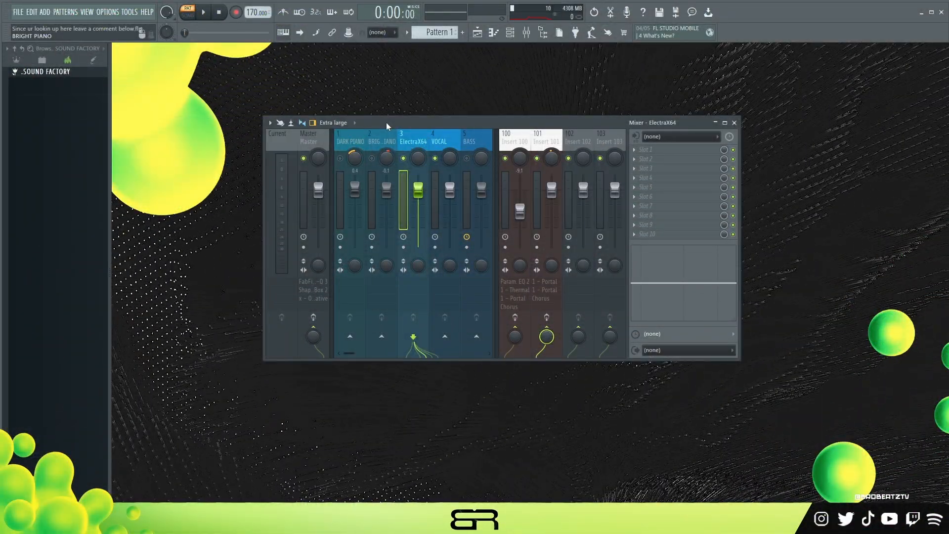
left_click(350, 144)
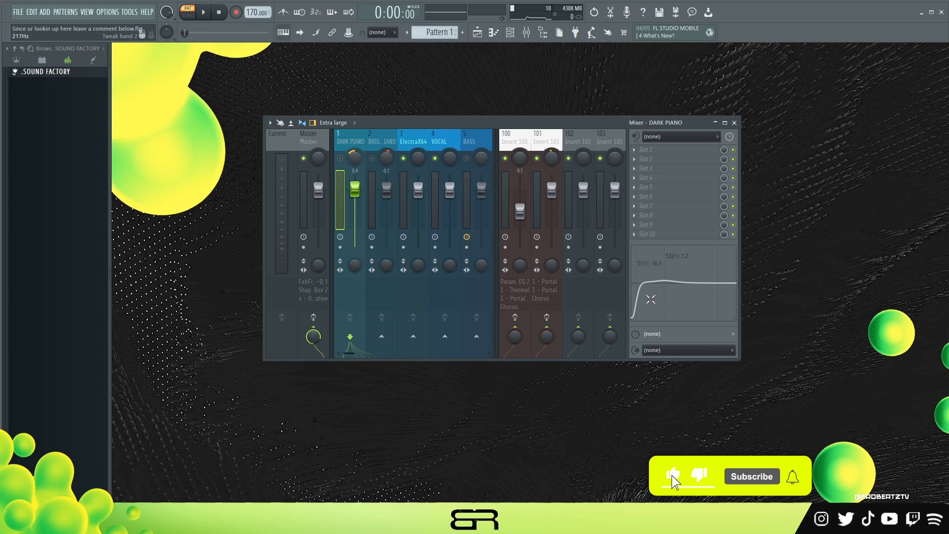
left_click(381, 143)
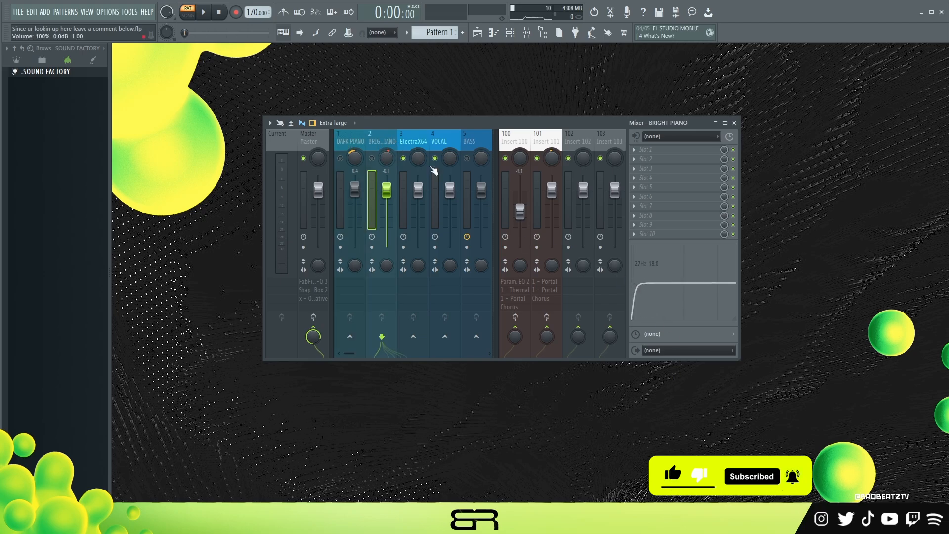
left_click(405, 143)
left_click(430, 143)
left_click(425, 144)
left_click(433, 144)
left_click(423, 144)
left_click(437, 145)
left_click(416, 144)
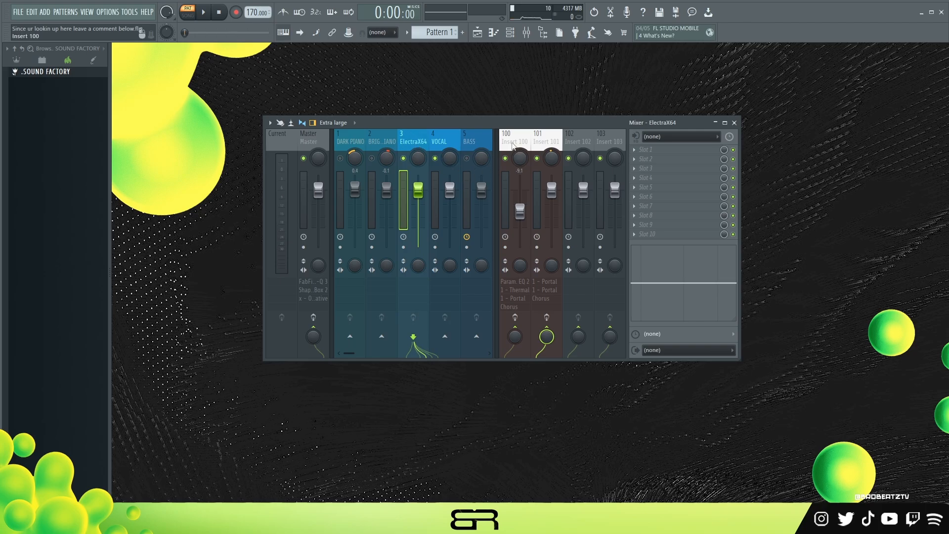
- Examine the Thermal effect and its Vocal Swirl preset on Insert 100
left_click(512, 143)
left_click(660, 150)
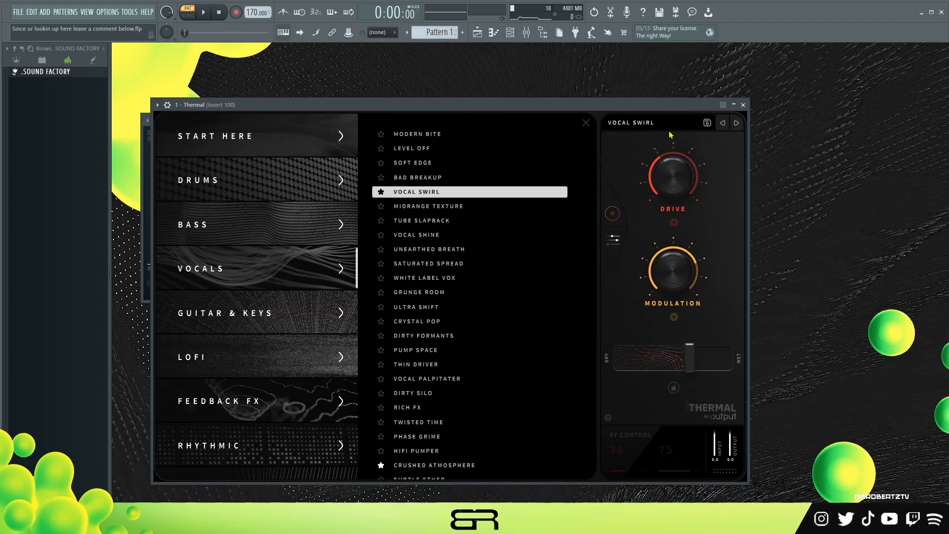
left_click(743, 106)
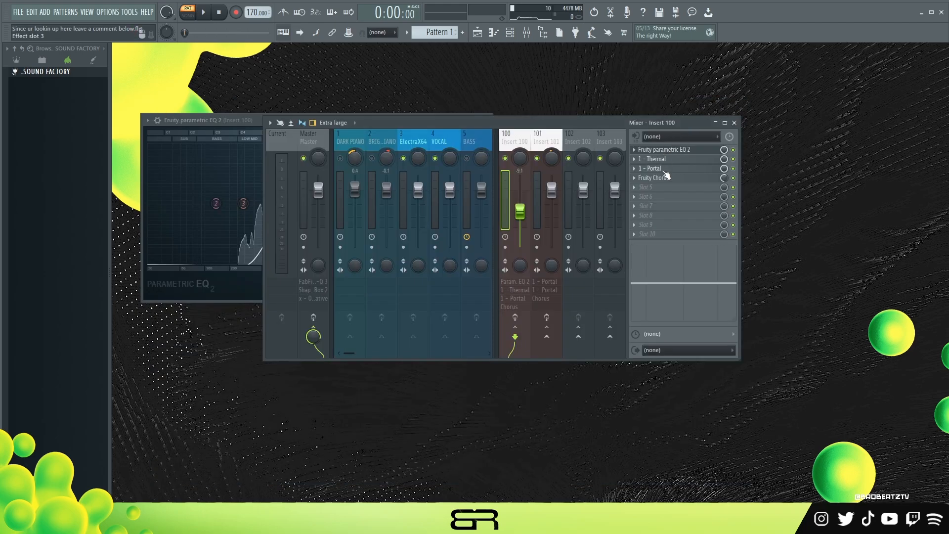
- Mark the Well Rounded preset as a favourite in Insert 100's Portal effect
left_click(657, 168)
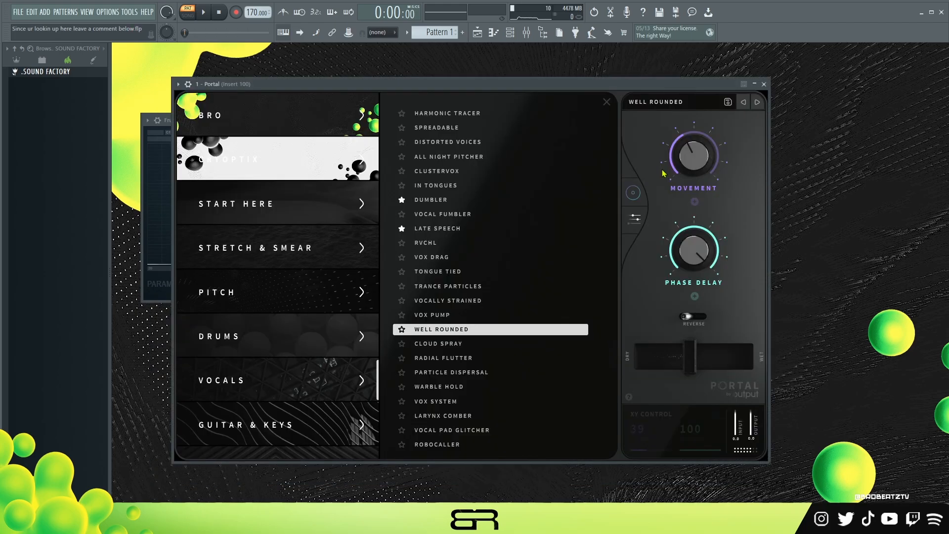
left_click(401, 330)
left_click(763, 85)
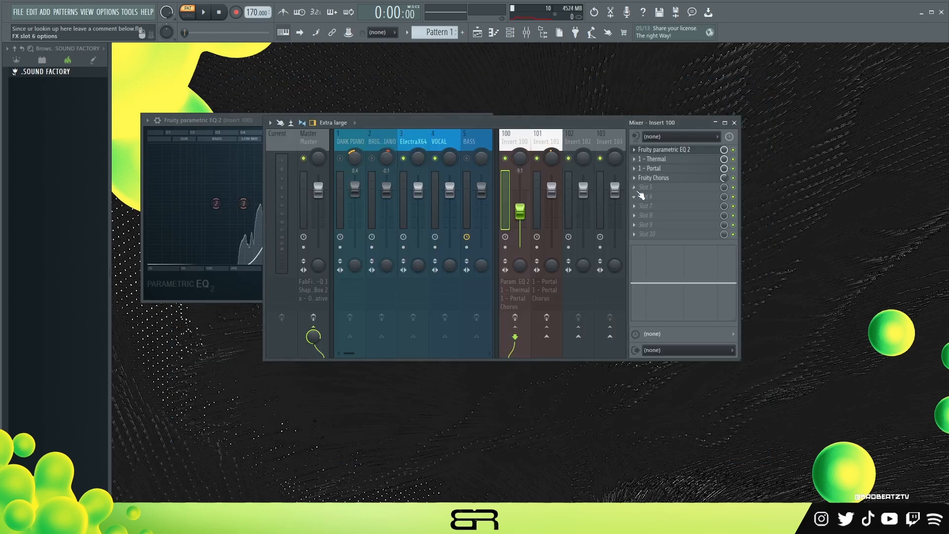
- Examine the Fruity Chorus settings on Insert 100
left_click(648, 178)
left_click_drag(357, 160, 379, 150)
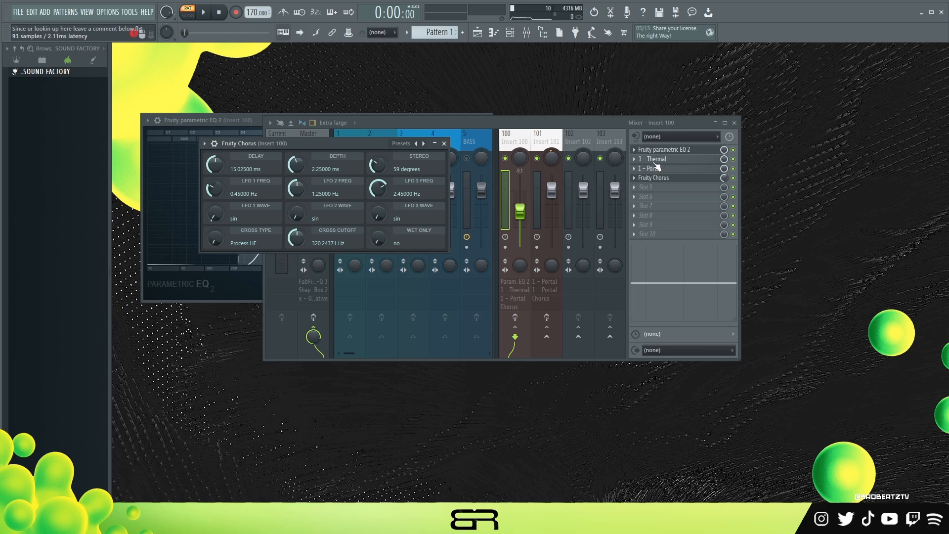
left_click(444, 144)
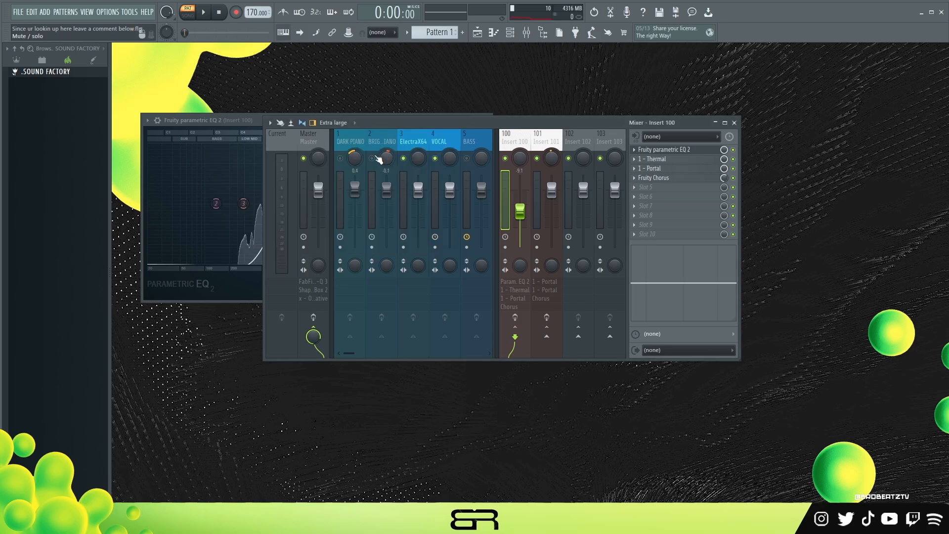
- Play the pattern and compare the sound with Insert 101 muted and unmuted
key("space")
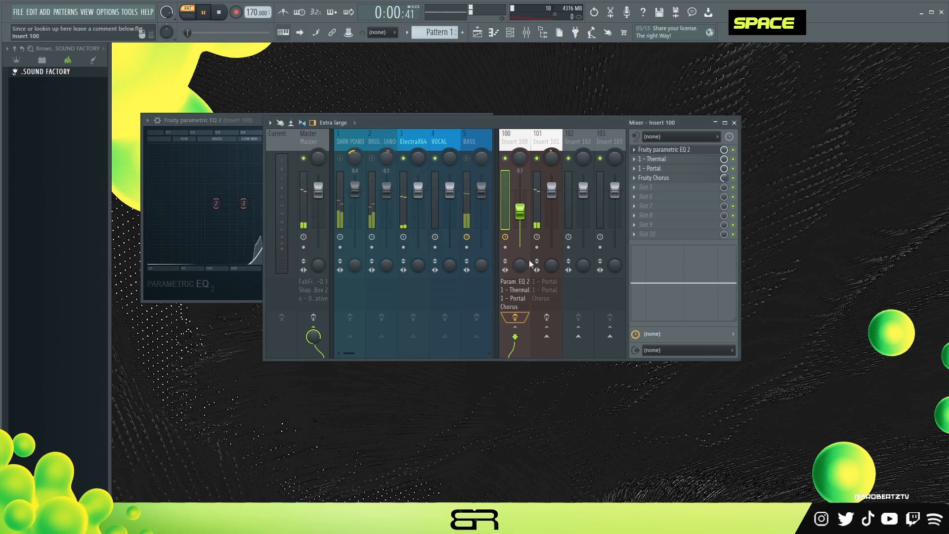
left_click(536, 159)
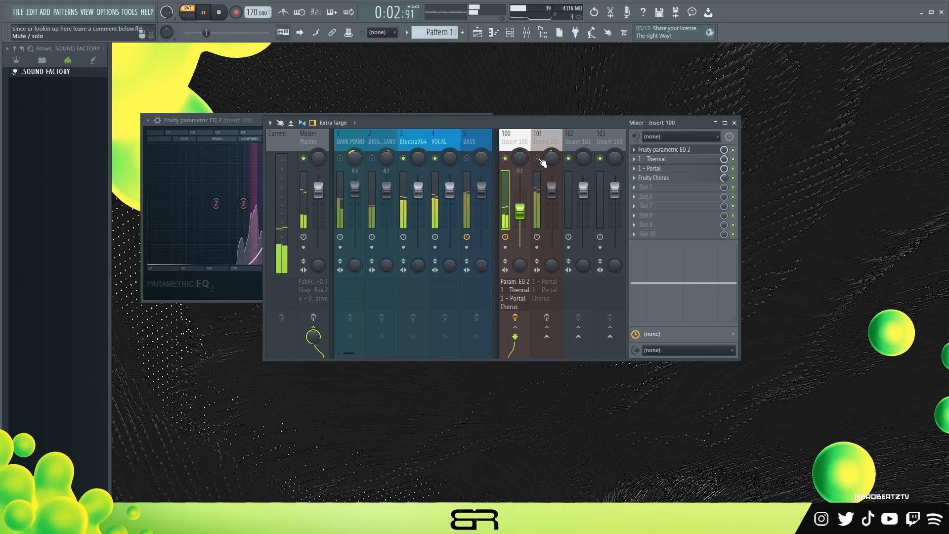
left_click(538, 159)
key("space")
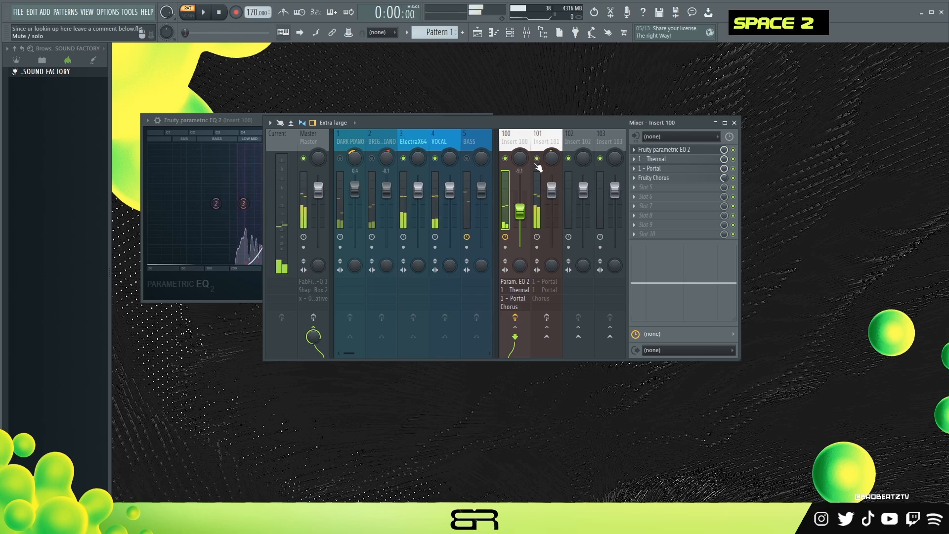
- Examine Insert 101's effect chain: the Portal presets Potion and Sleep Cycle and the Fruity Chorus settings
left_click(535, 147)
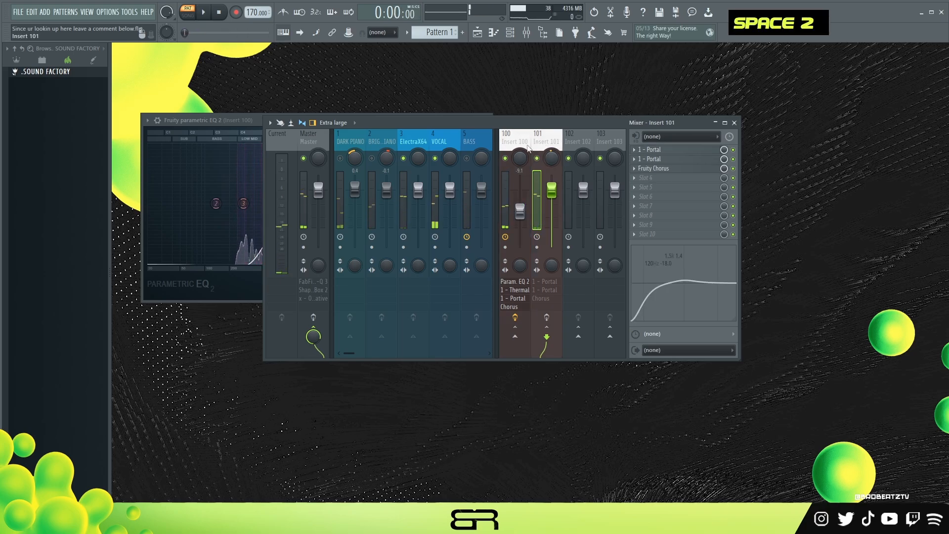
left_click(662, 149)
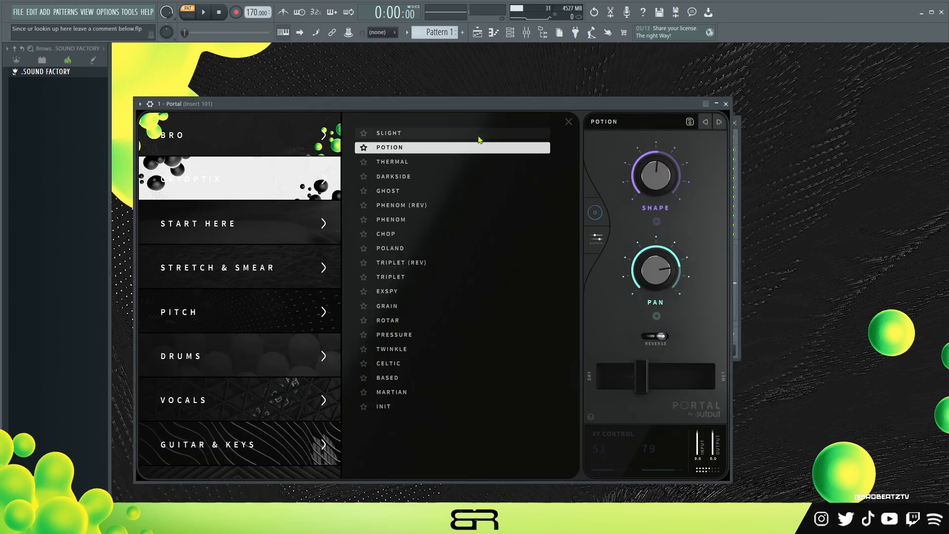
left_click(726, 104)
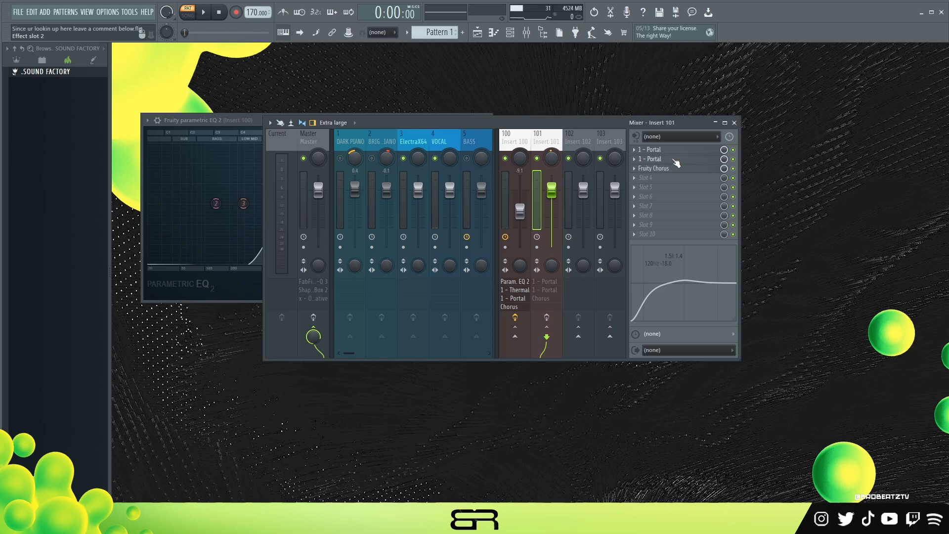
left_click(673, 160)
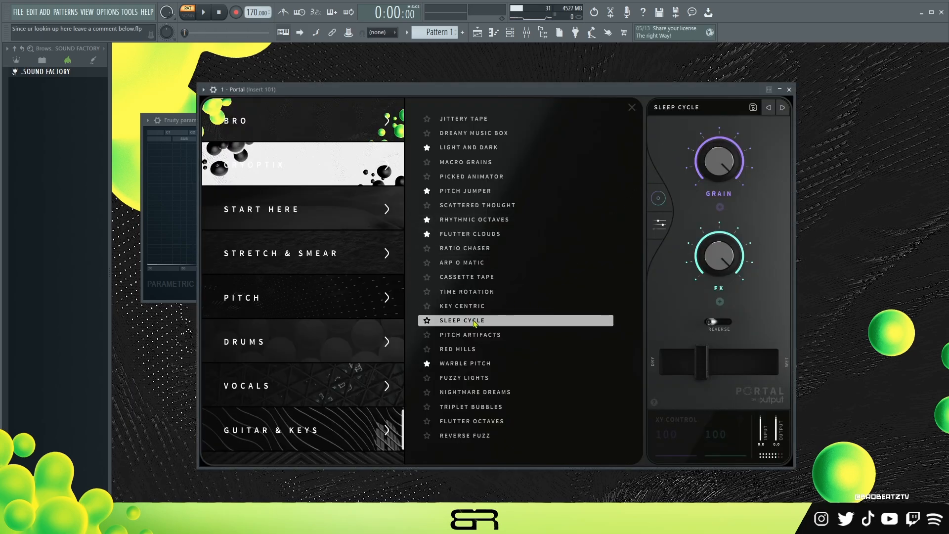
left_click(788, 89)
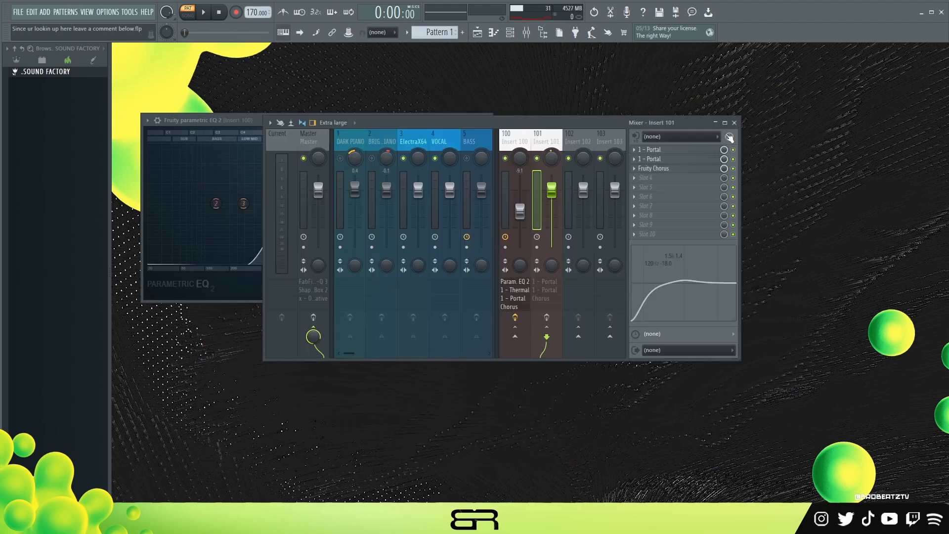
left_click(672, 169)
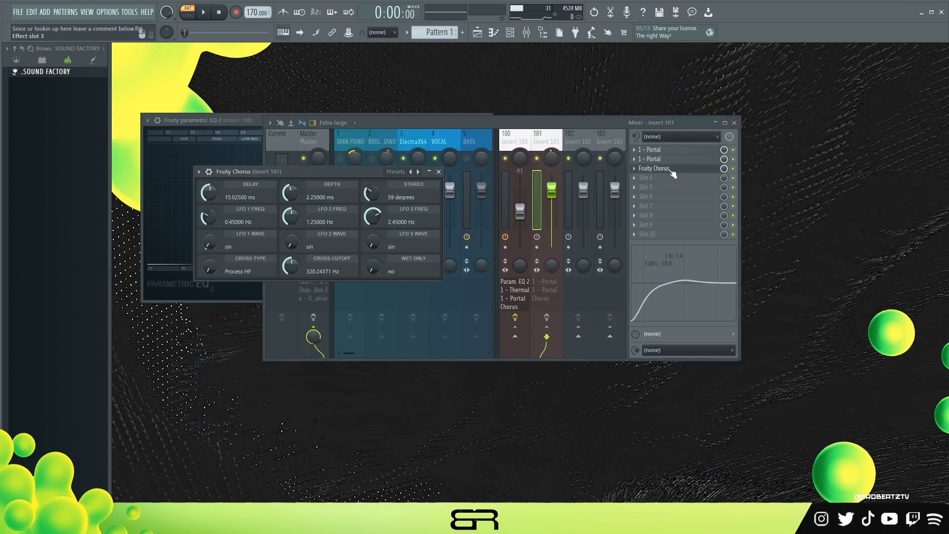
left_click(672, 172)
left_click(514, 143)
left_click(547, 139)
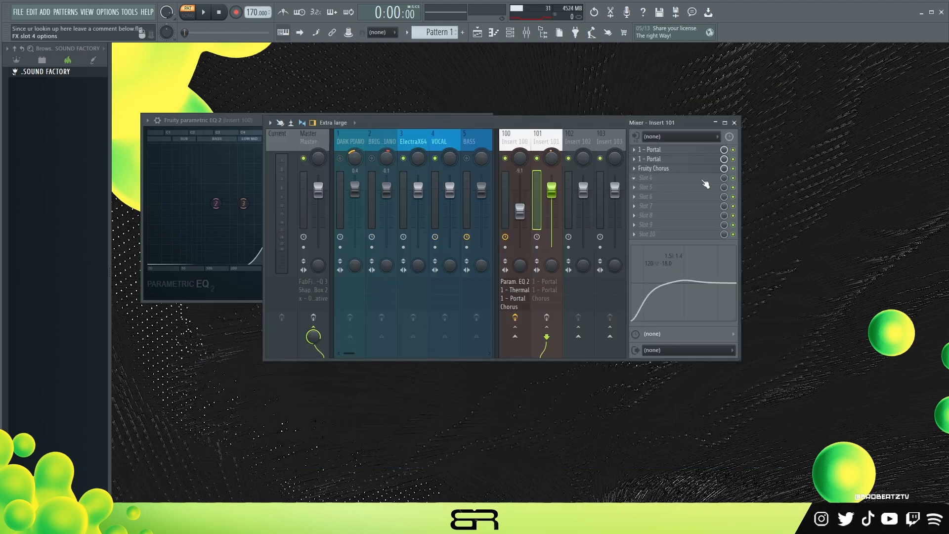
- Listen to the current mix, unmute all instrument tracks including DARK PIANO, BRIGHT PIANO and BASS, and play the full melody
key("space")
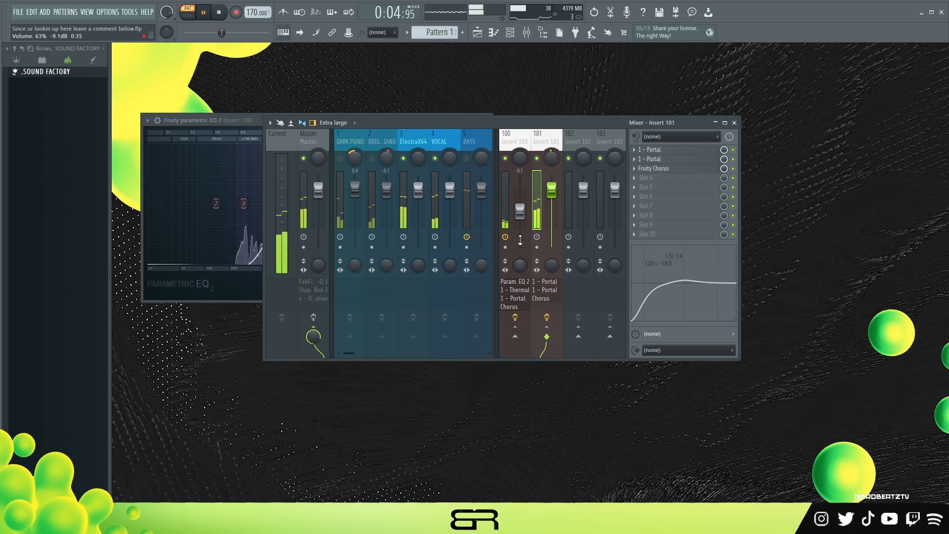
key("space")
right_click(372, 158)
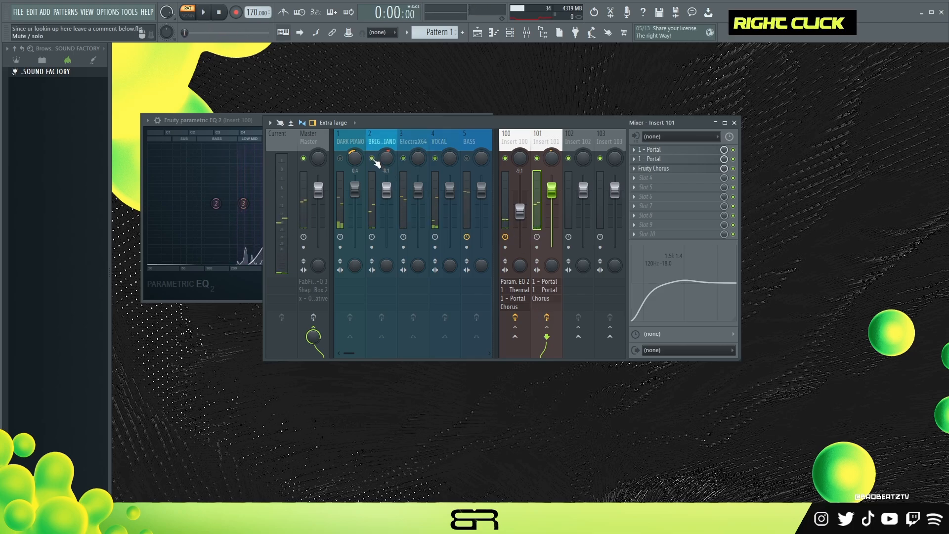
key("space")
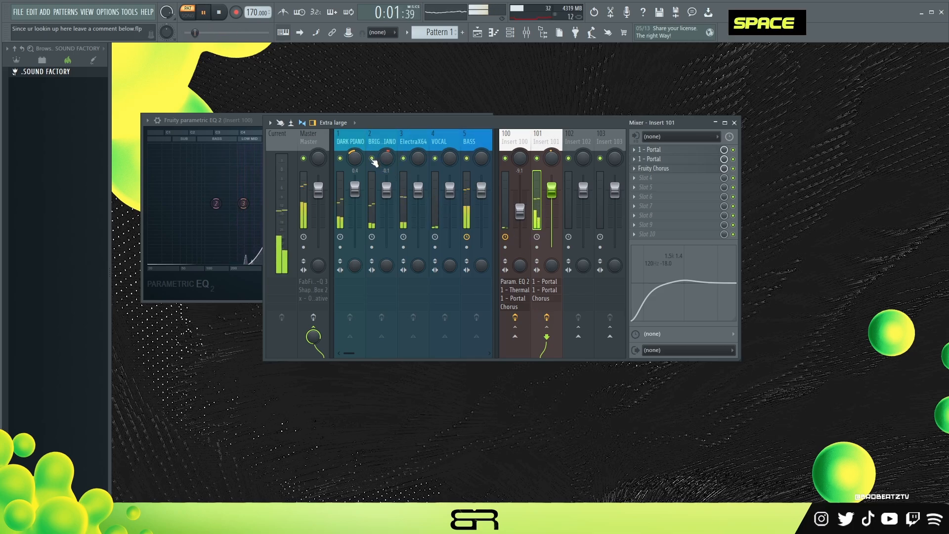
key("space")
- Examine the Oxford Inflator settings on the Master track
left_click(317, 143)
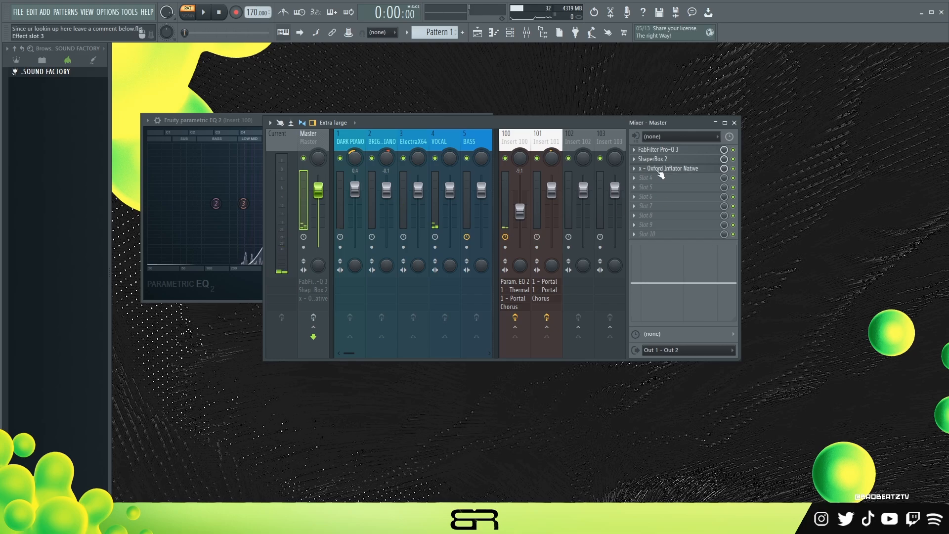
left_click(664, 171)
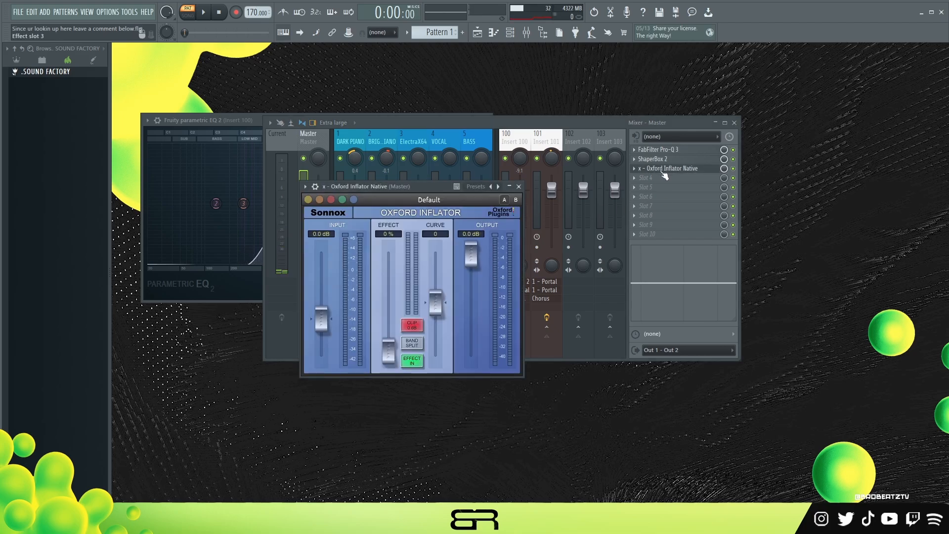
left_click(664, 171)
left_click(660, 173)
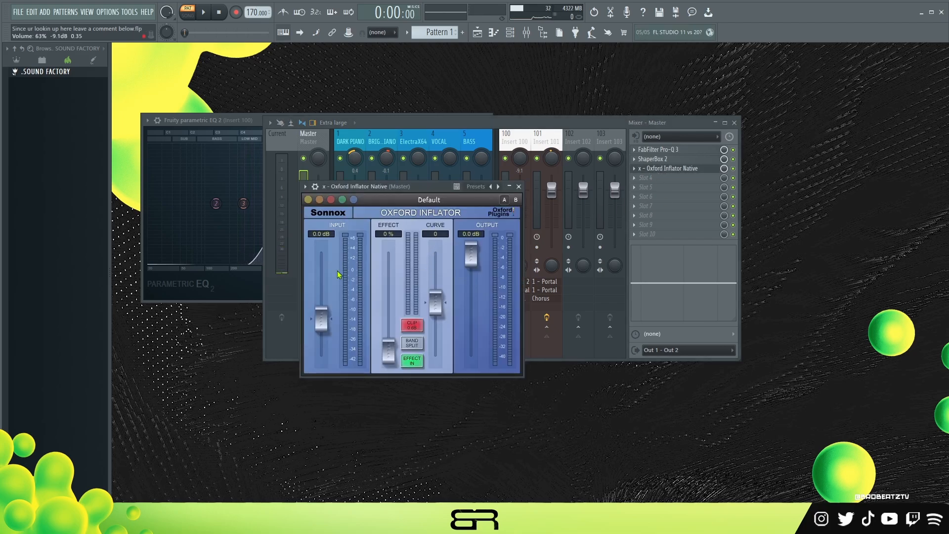
left_click(518, 186)
- Examine the Master track's FabFilter Pro-Q 3 curve during playback with ShaperBox 2 bypassed
left_click(664, 151)
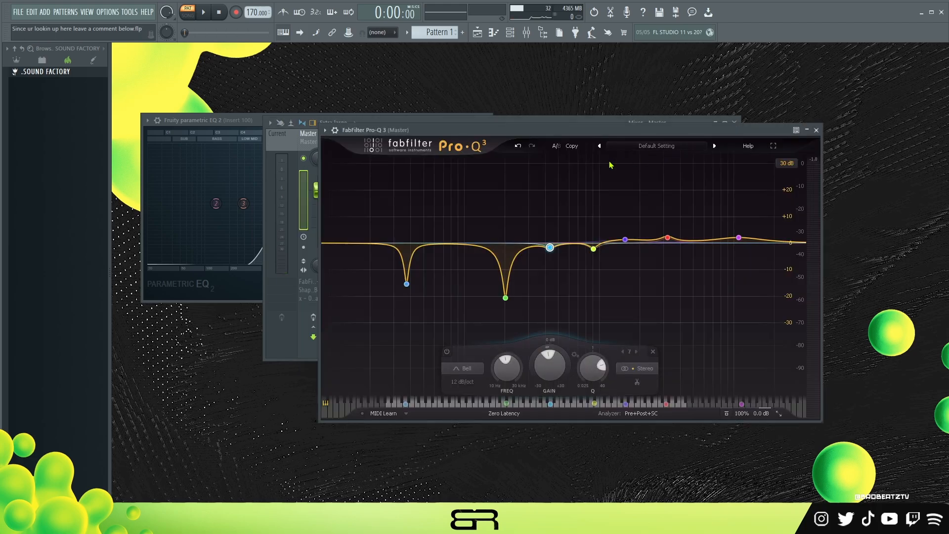
key("space")
left_click_drag(515, 127, 524, 116)
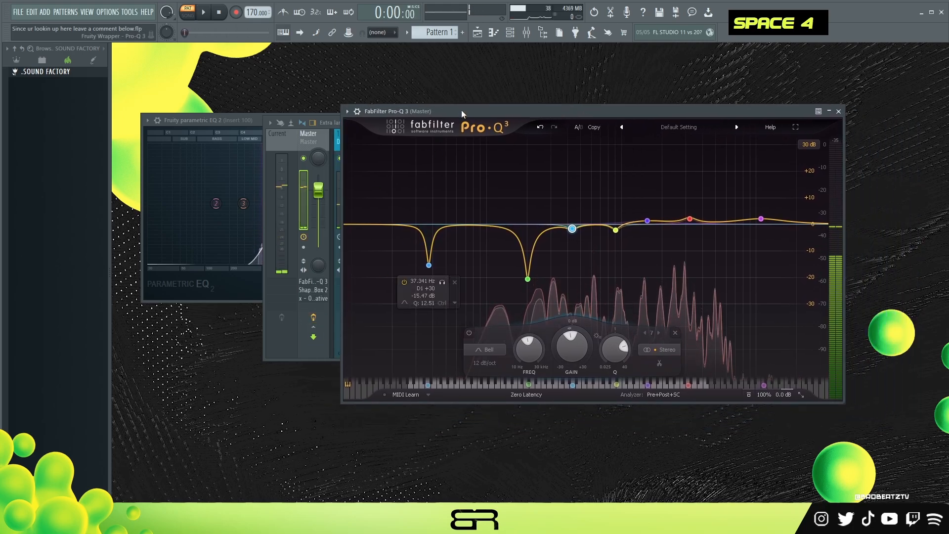
left_click_drag(461, 110, 409, 209)
left_click(732, 159)
left_click(750, 210)
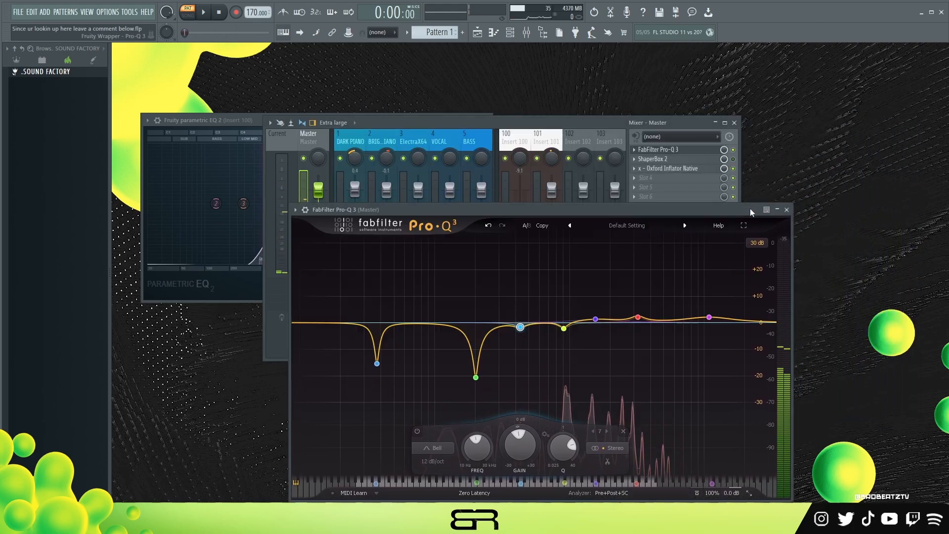
left_click_drag(749, 208, 707, 76)
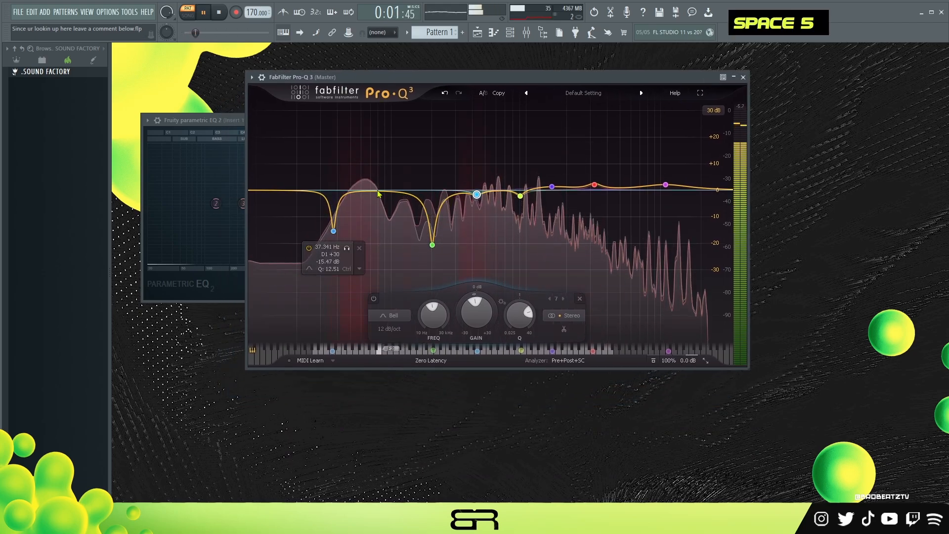
key("space")
- Raise the 202 Hz band in the Master's Pro-Q 3 to about -10.62 dB and listen
left_click_drag(433, 249, 433, 223)
key("space")
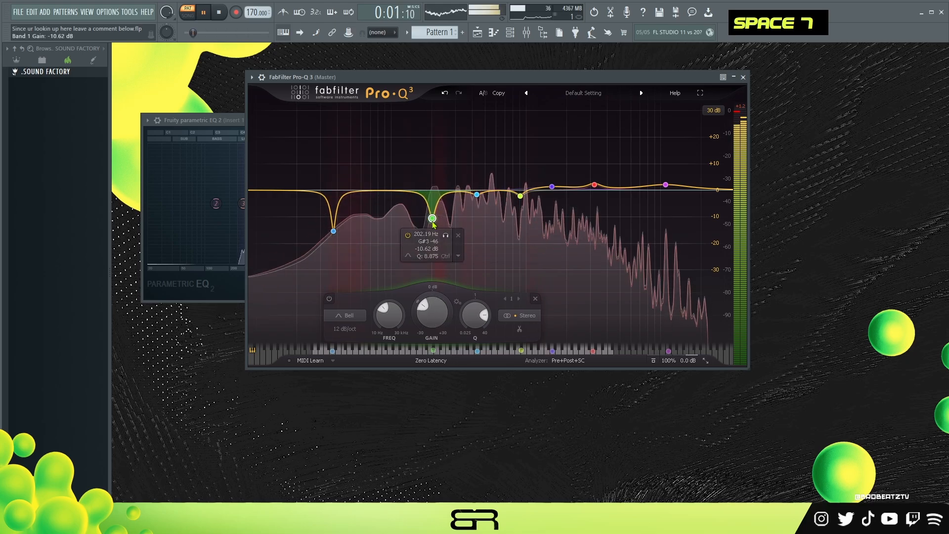
key("space")
left_click(743, 77)
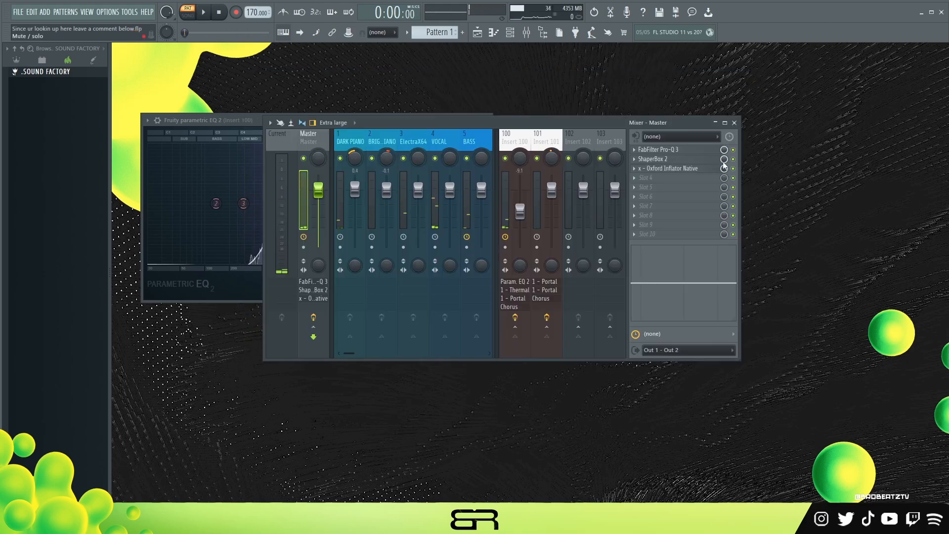
- Shift the mid band of the Master's ShaperBox 2 to higher frequencies and listen to the result
left_click(652, 159)
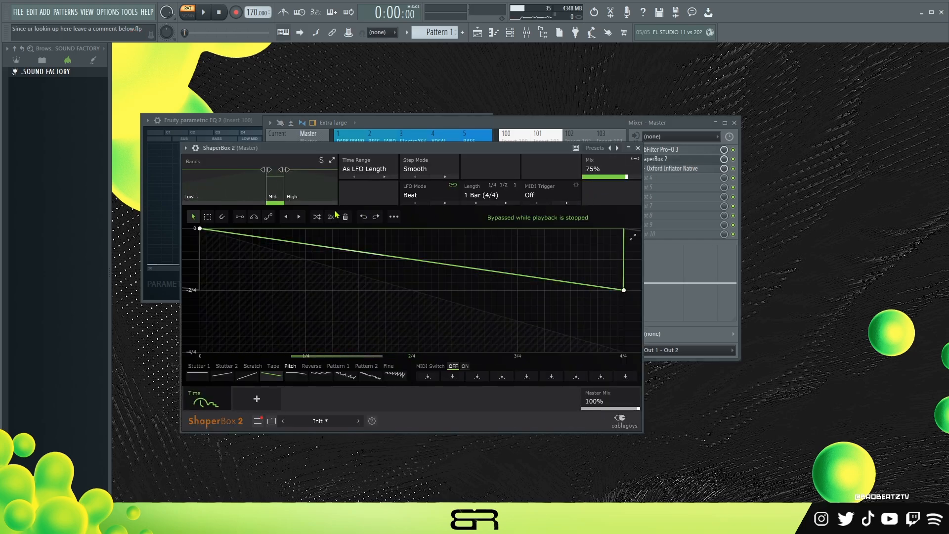
mouse_move(274, 194)
left_click_drag(275, 198, 278, 198)
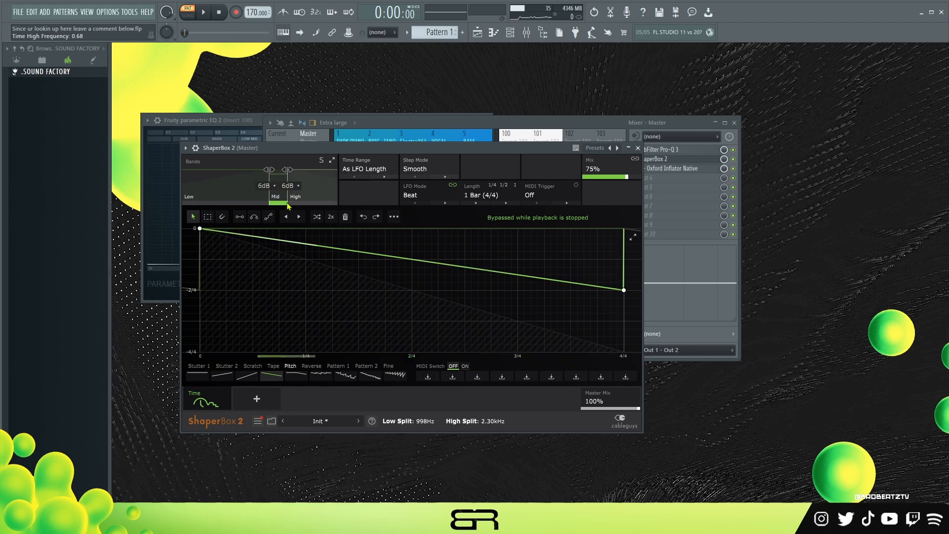
mouse_move(272, 175)
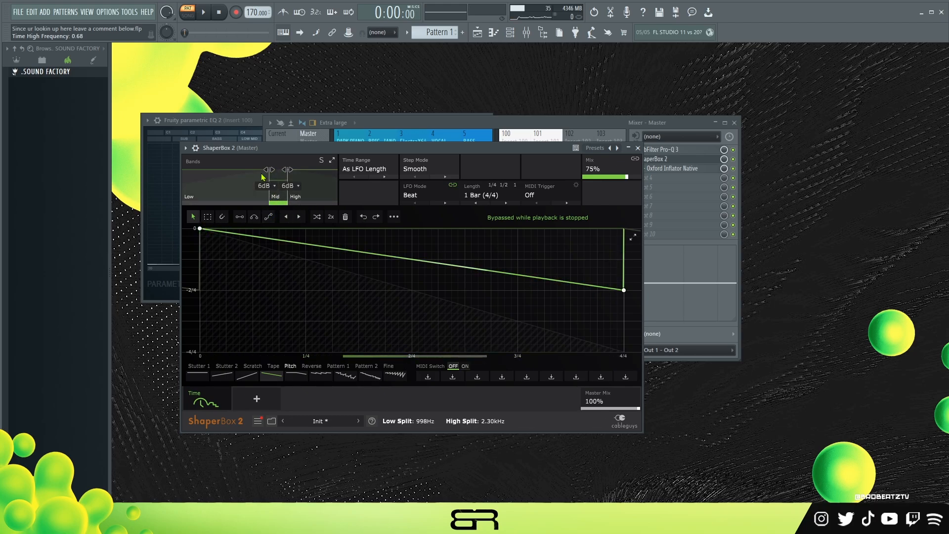
mouse_move(276, 200)
left_mouse_down()
mouse_move(331, 202)
mouse_move(270, 199)
mouse_move(288, 201)
left_mouse_up()
key("space")
key("space")
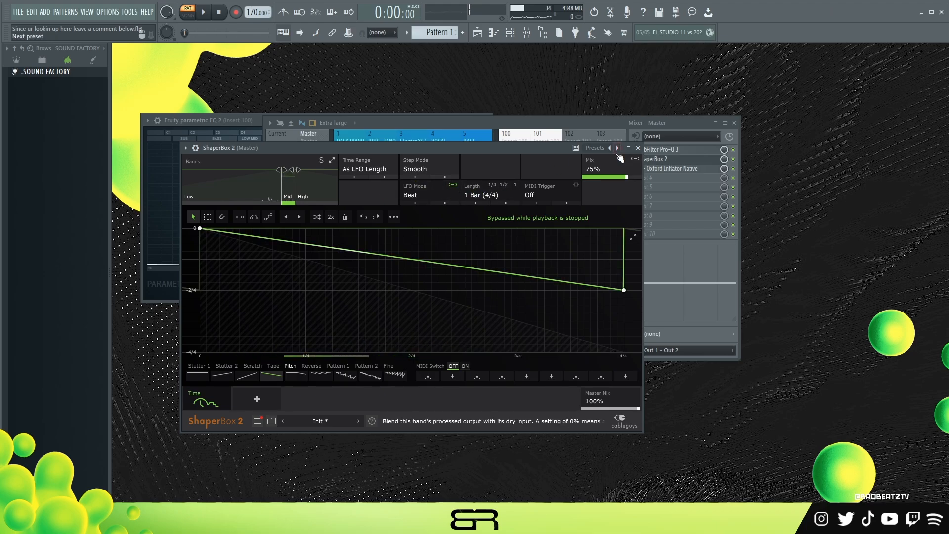
left_click(637, 148)
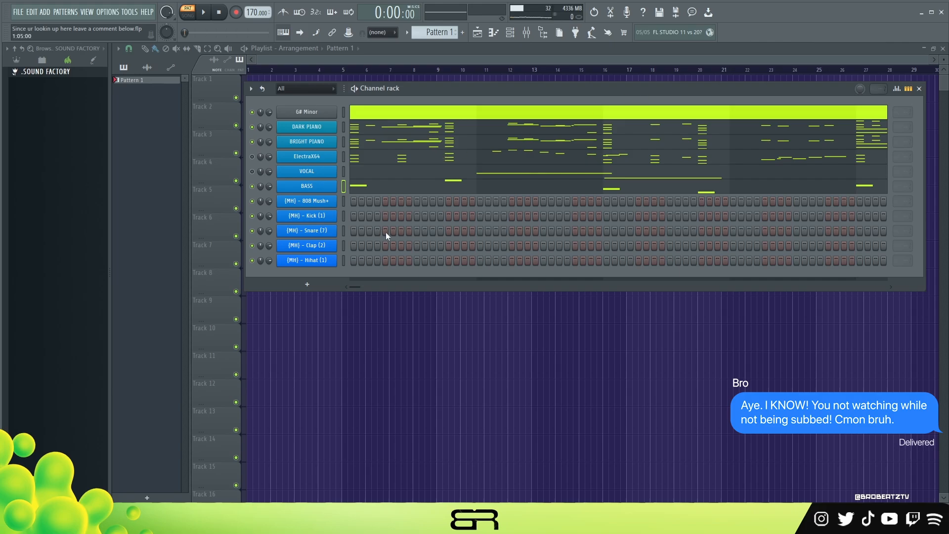
- Copy the BASS notes into the 808 channel and show them in its piano roll
right_click(324, 187)
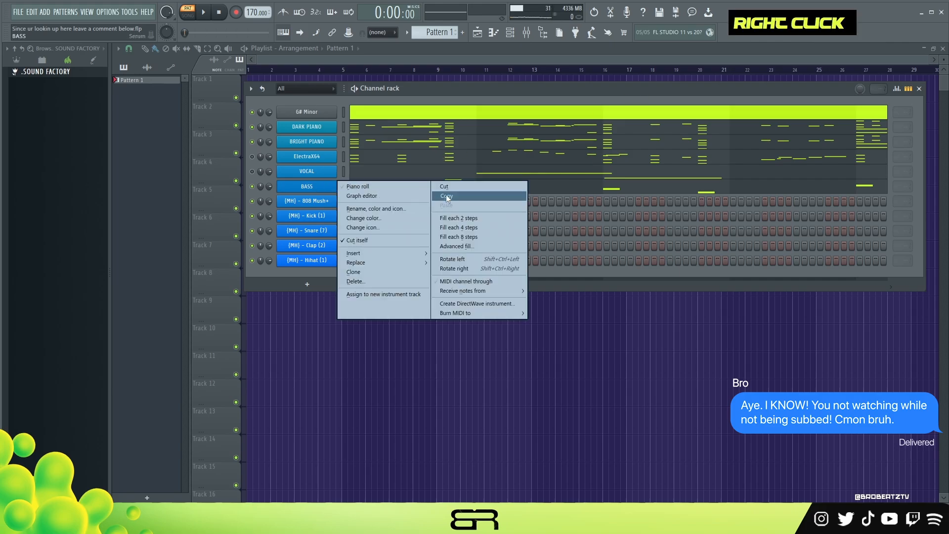
left_click(445, 197)
right_click(324, 201)
left_click(442, 220)
double_click(408, 203)
- Transpose all 808 notes up one octave and start playback to hear them
key("ctrl+a")
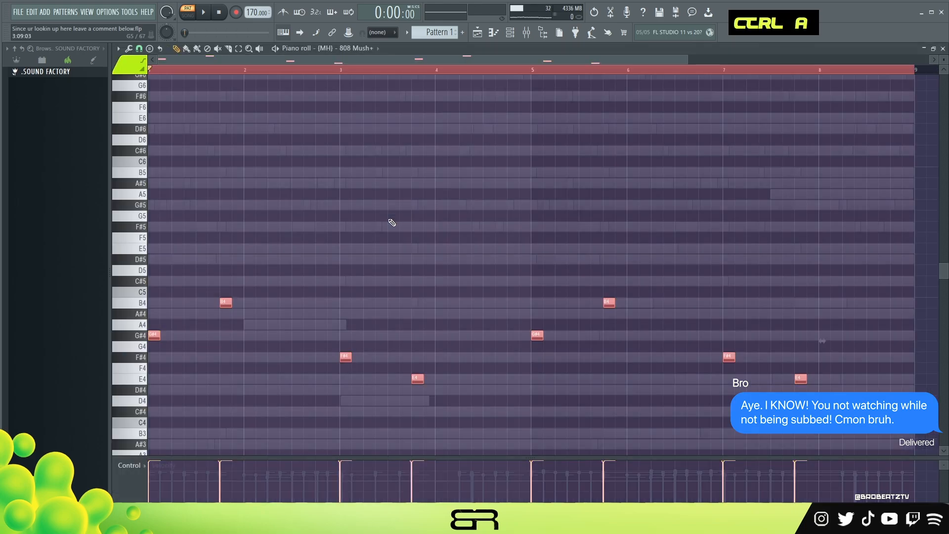
right_click(276, 317)
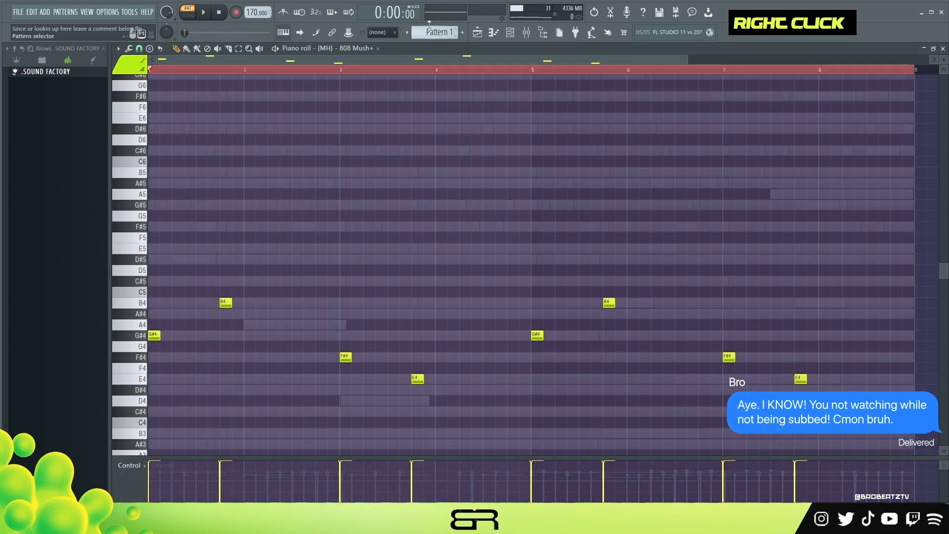
key("F6")
right_click(211, 197)
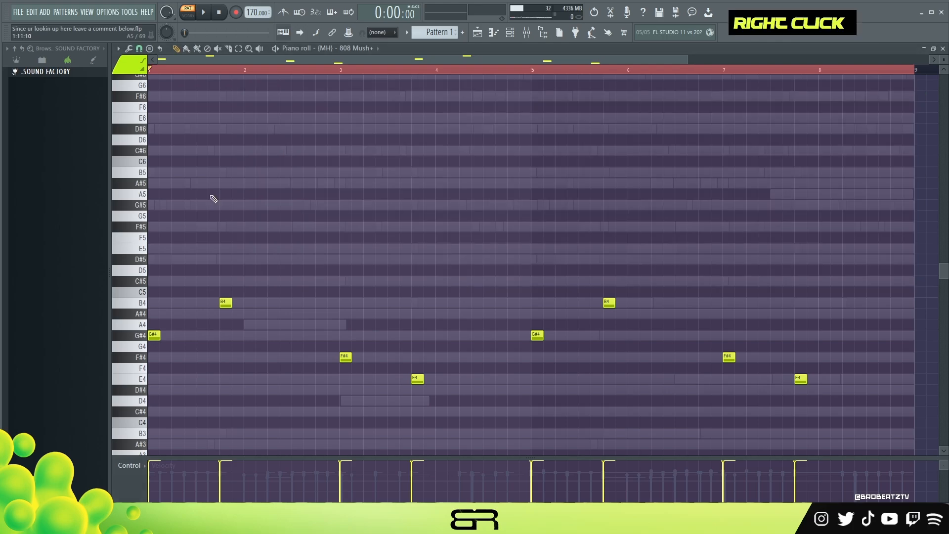
key("space")
key("ctrl+Up")
key("ctrl+a")
right_click(286, 307)
scroll(286, 310, "up", 2)
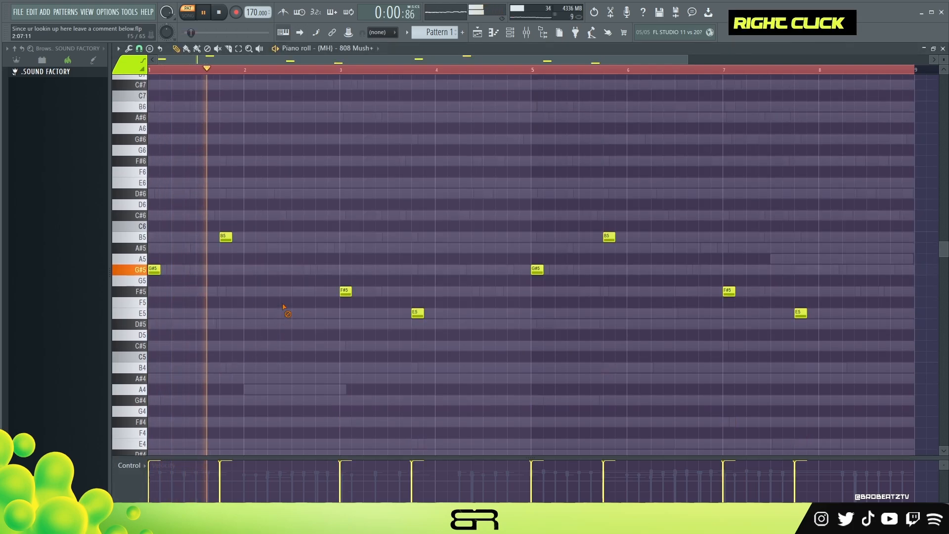
- Add 808 notes while playing: F#5 in bar 3, G#5 in bar 5, B5 in bar 6 and F#5 in bar 7
left_click(377, 293)
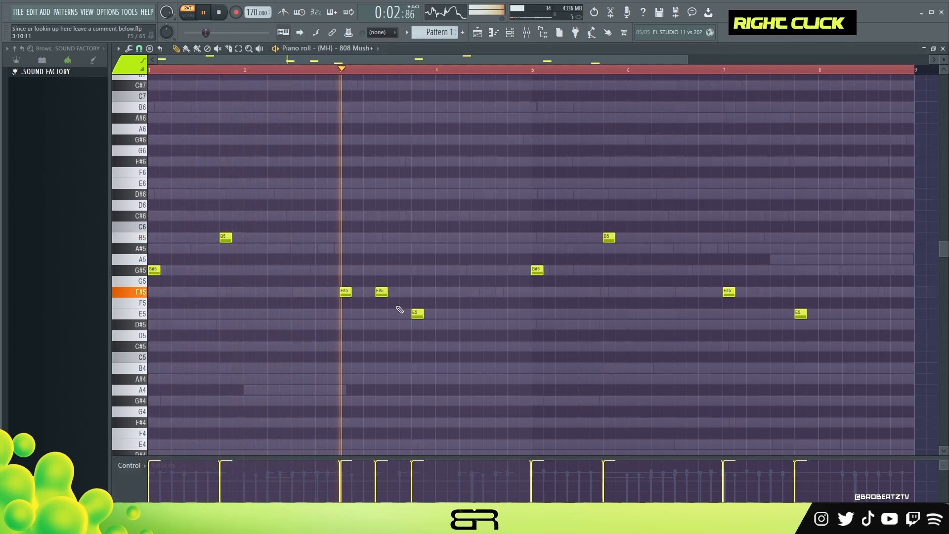
left_click(569, 271)
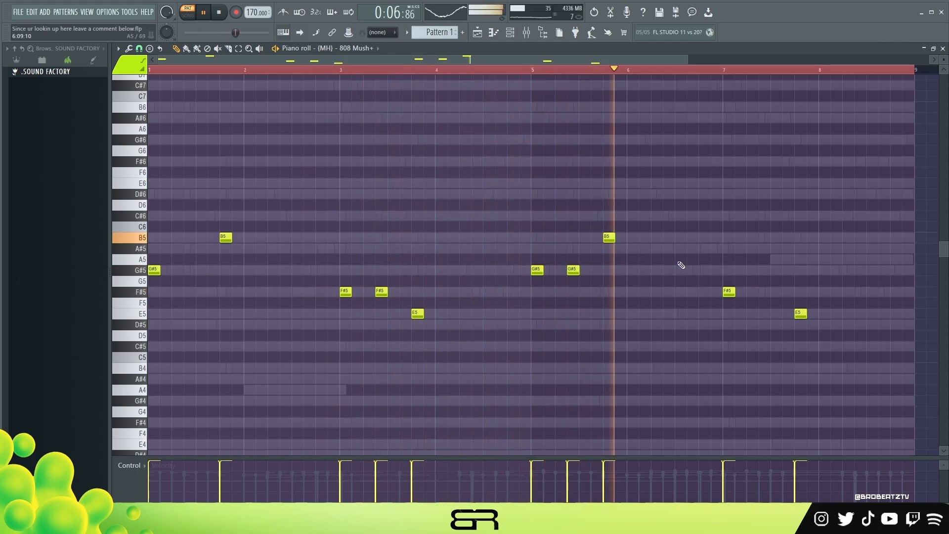
left_click(691, 238)
left_click(761, 292)
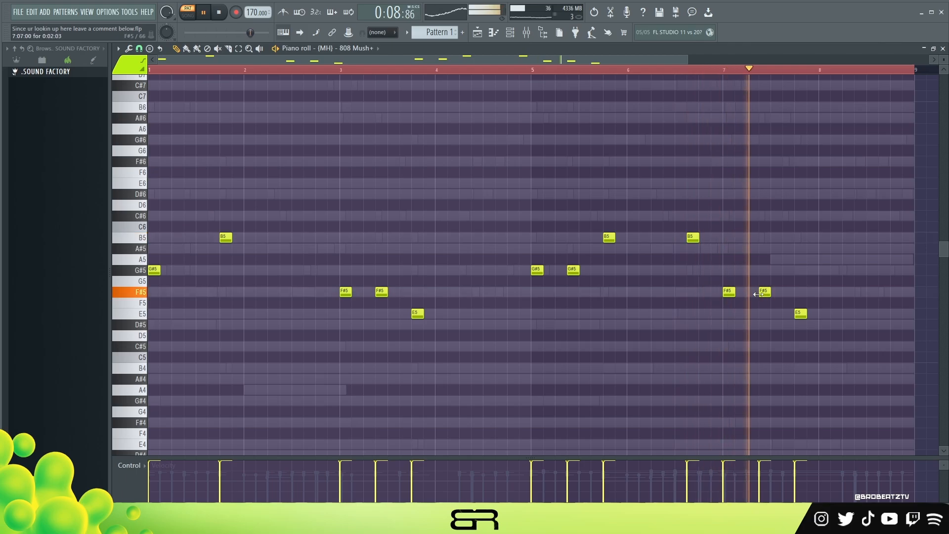
key("space")
- Copy the 808 notes into the Kick (1) channel and show them in its piano roll
left_click(508, 36)
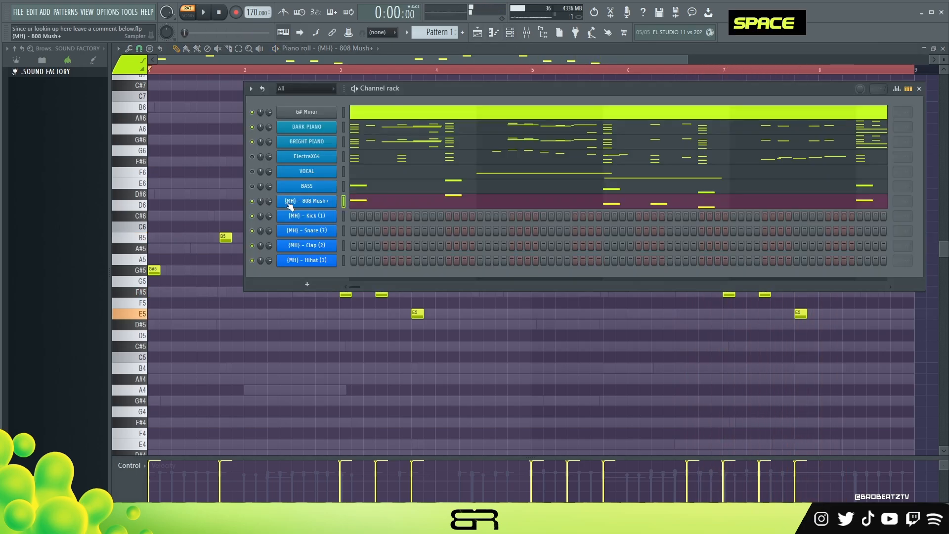
right_click(316, 202)
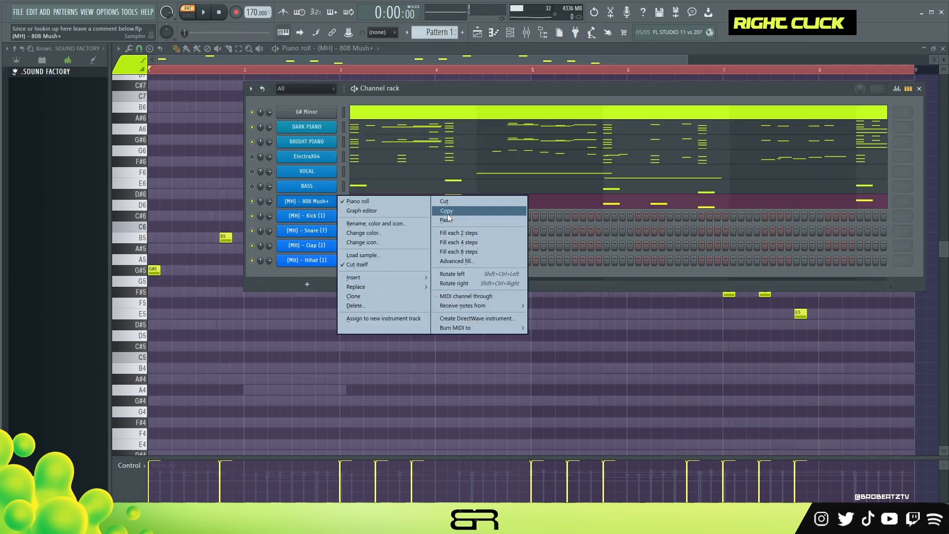
left_click(446, 211)
right_click(304, 216)
left_click(434, 233)
double_click(430, 218)
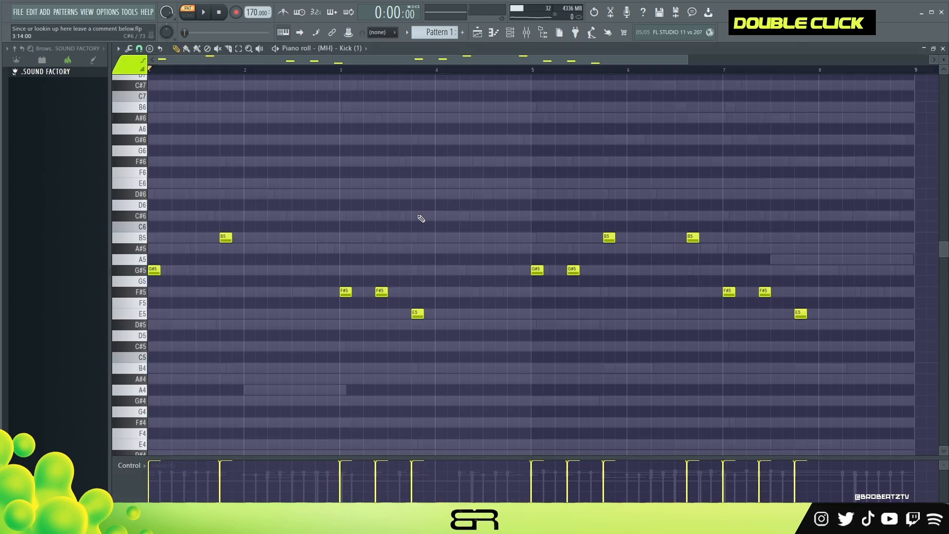
- Move all kick notes onto C5 with the Limit tool
key("ctrl+a")
key("alt+k")
key("Return")
right_click(308, 165)
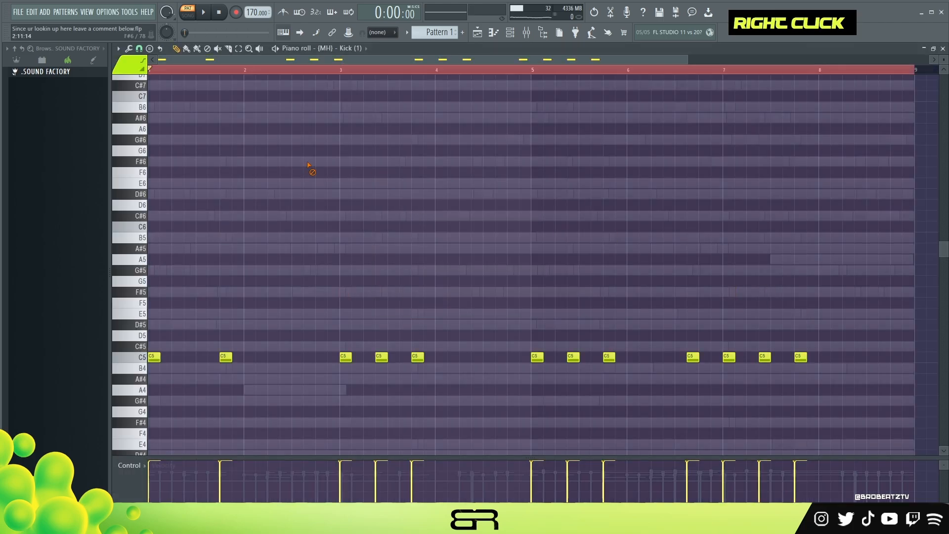
- Add a C5 kick between bar 1's two kicks and delete the second kick of bars 3, 6 and 7
key("space")
key("space")
left_click(190, 356)
key("space")
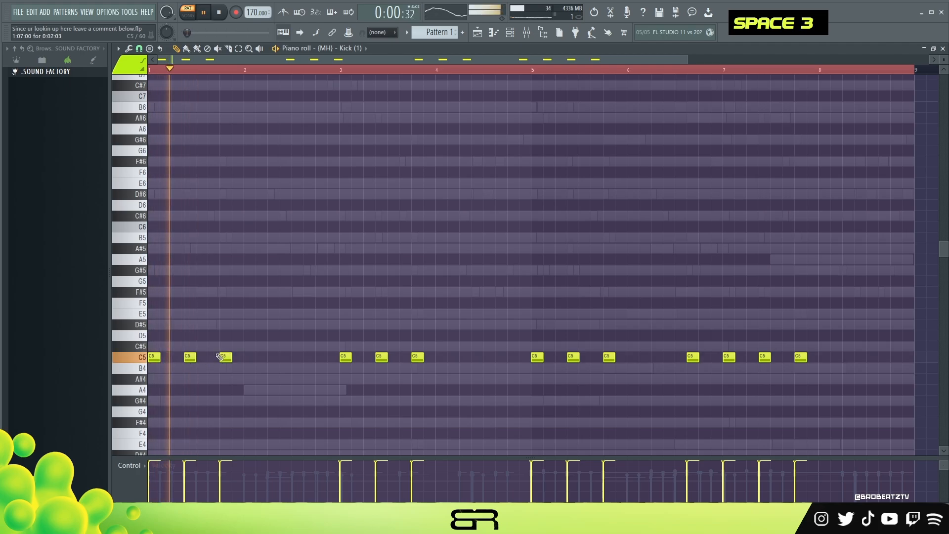
right_click(381, 357)
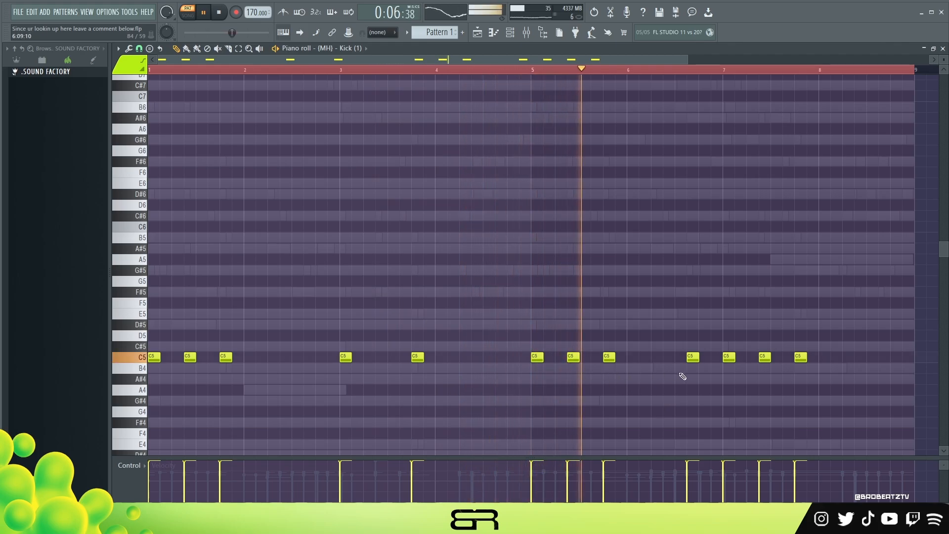
right_click(692, 357)
right_click(764, 356)
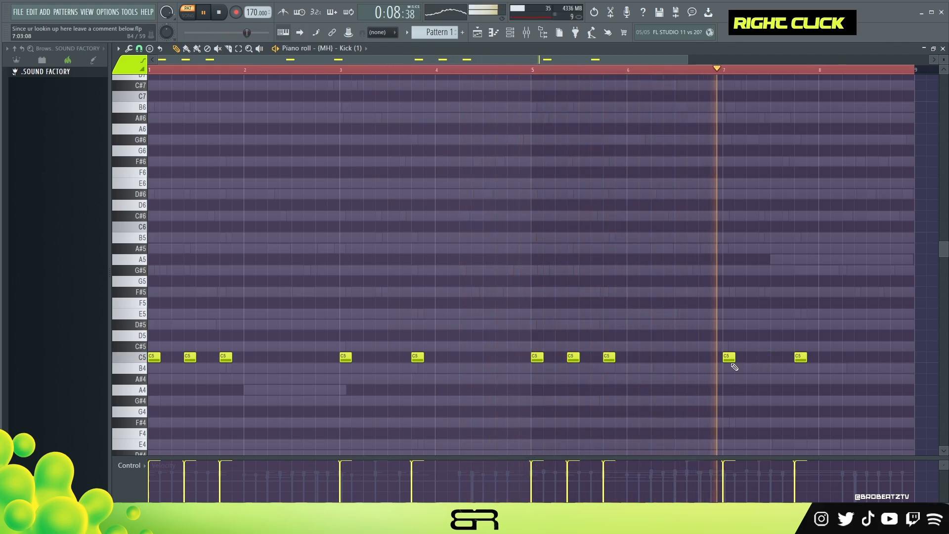
key("space")
- Place Snare (7) hits on steps 9, 19 and 25 in the channel rack and listen
left_click(477, 33)
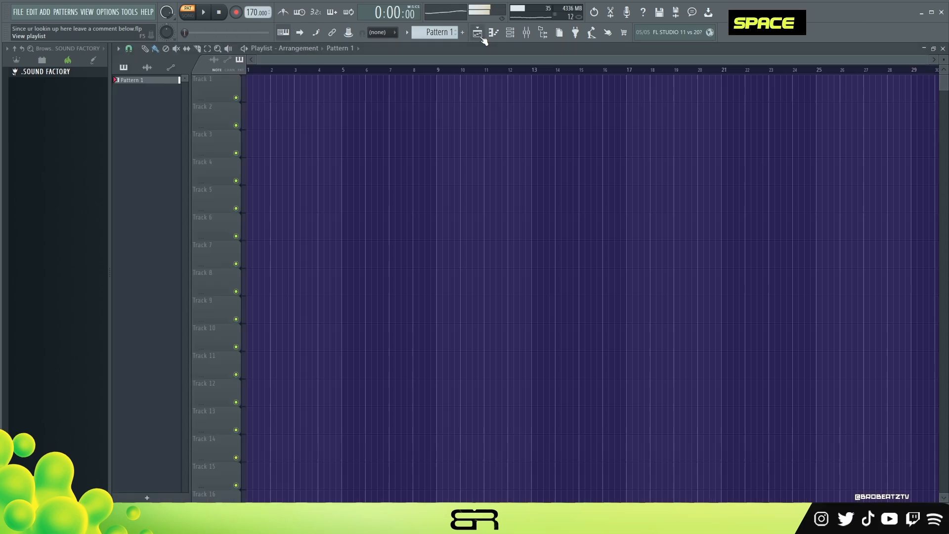
double_click(509, 34)
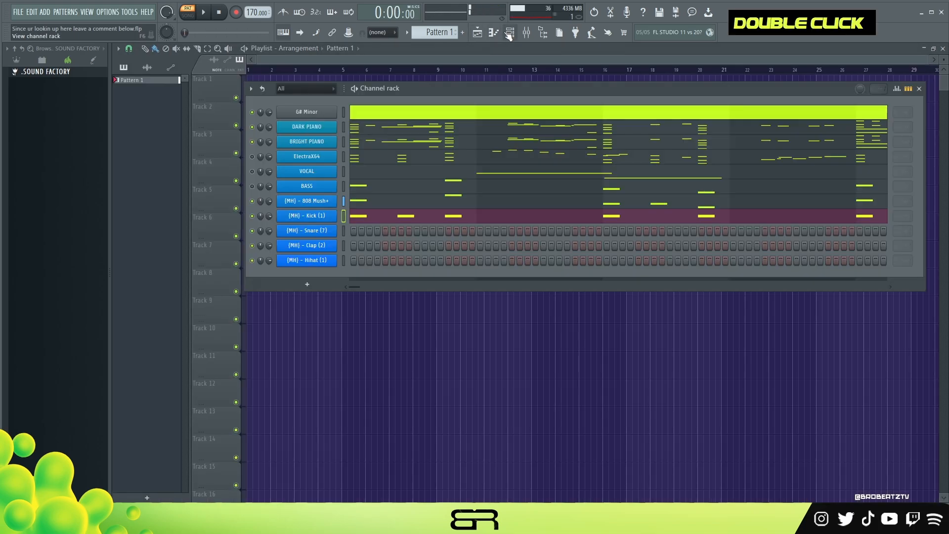
left_click(416, 231)
key("space")
left_click(495, 232)
left_click(544, 232)
key("space")
- Raise the velocities of the first and third snare hits in the piano roll and enlarge the velocity lane
right_click(322, 231)
left_click(354, 231)
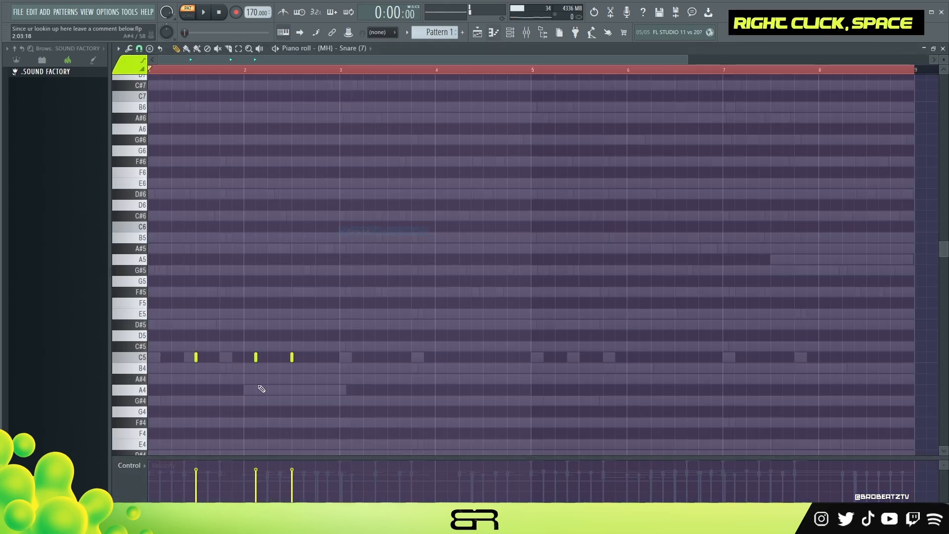
left_click(198, 465)
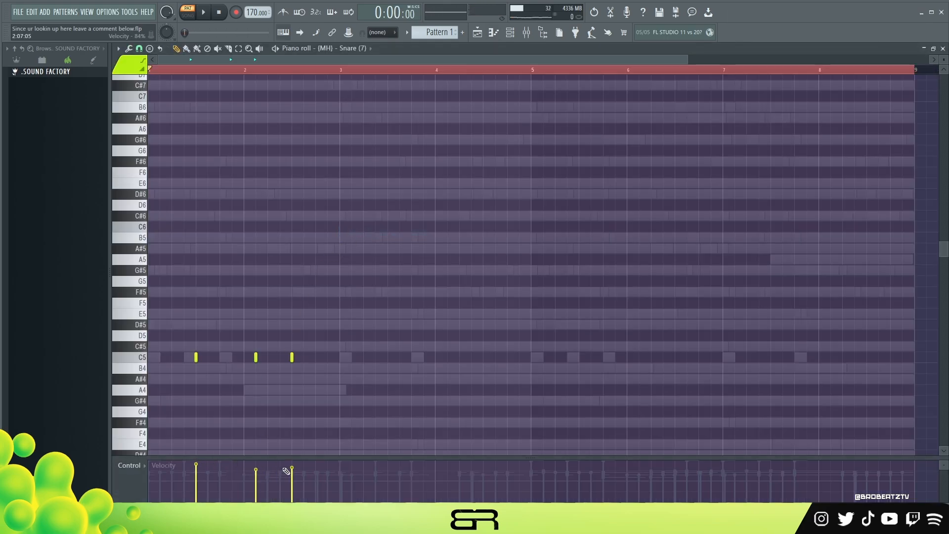
left_click_drag(291, 459, 291, 412)
- Repeat the two-bar snare pattern through bars 3 to 8 and play it
left_click_drag(317, 346, 387, 359)
left_click_drag(196, 358, 576, 381)
key("space")
right_click(549, 250)
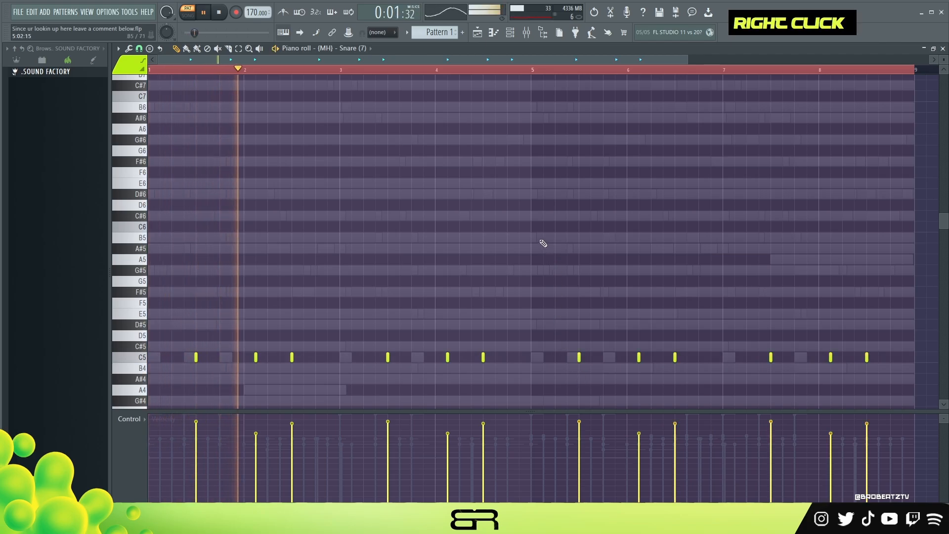
- Lower the velocity of the middle snare hit in each of the four two-bar groups
left_click_drag(271, 341, 251, 373)
left_click_drag(440, 341, 455, 371)
left_click_drag(616, 342, 647, 371)
left_click_drag(816, 344, 839, 370)
scroll(838, 355, "down", 1)
right_click(703, 258)
key("space")
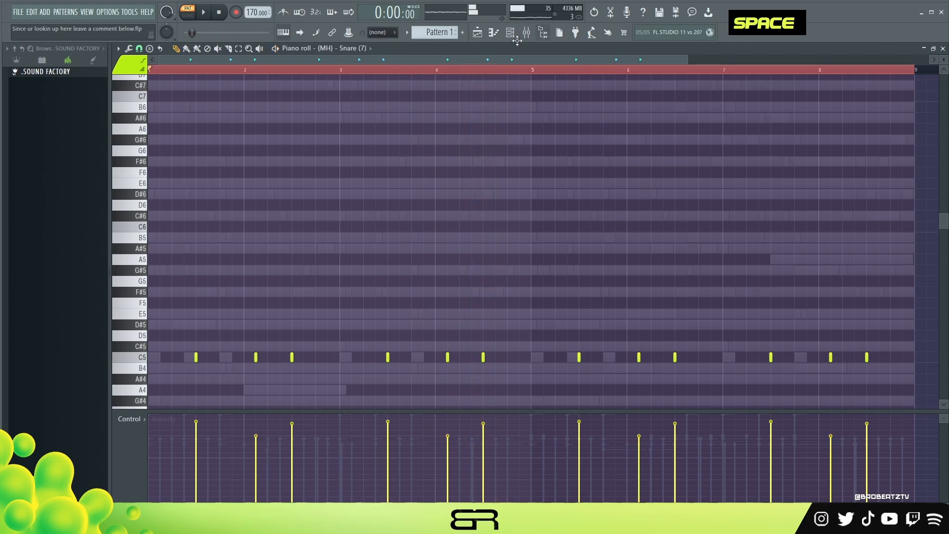
- Copy the snare pattern into the Clap (2) channel
key("F6")
right_click(310, 231)
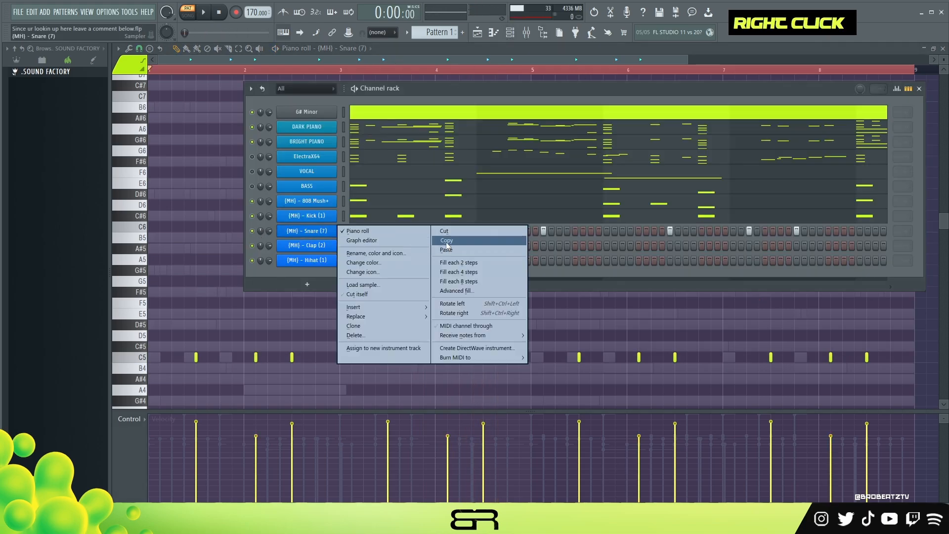
left_click(447, 241)
right_click(310, 246)
left_click(464, 265)
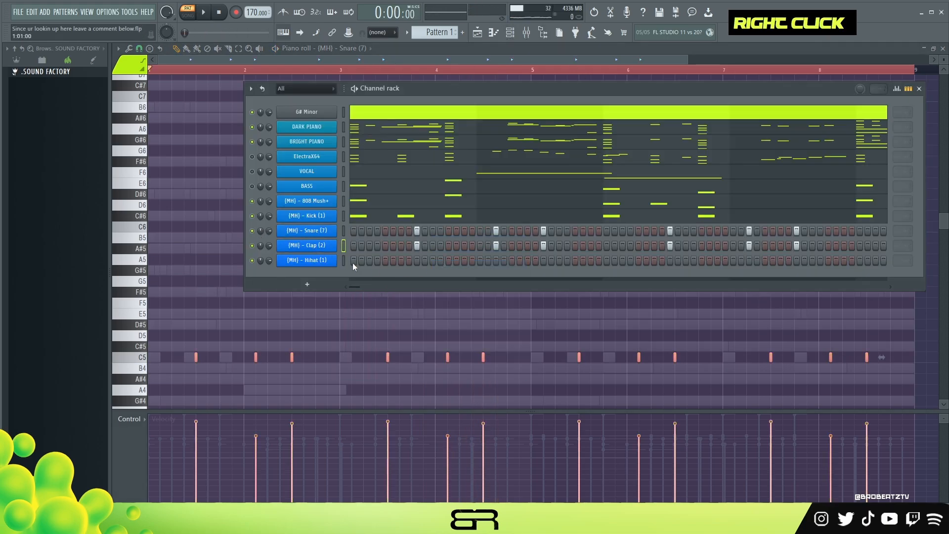
- Fill the Hihat (1) channel every 4 steps and listen to it from its piano roll
right_click(327, 262)
left_click(449, 301)
right_click(328, 261)
left_click(348, 260)
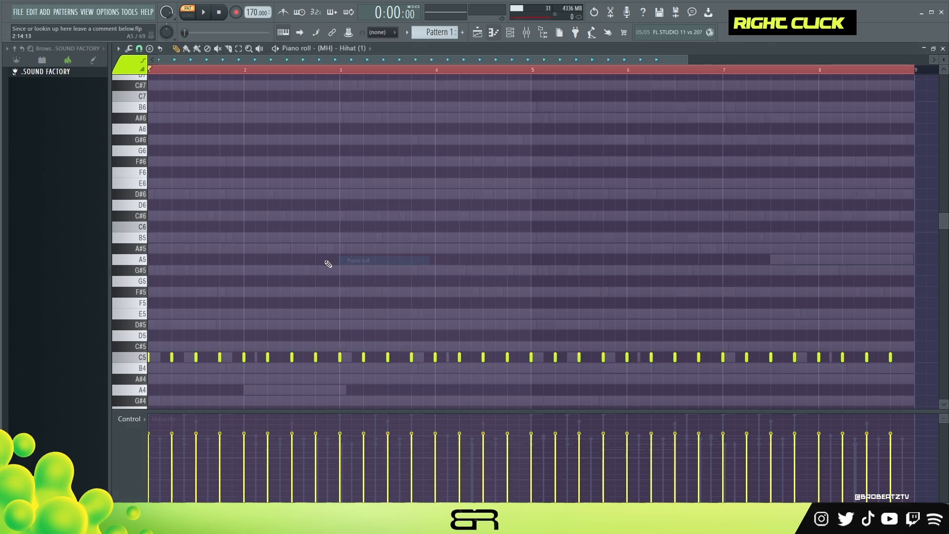
key("space")
- Delete all hi-hats after bar 1, lower the velocity of the second and fourth remaining hits, and listen
key("space")
left_click_drag(185, 345, 905, 385)
left_click(219, 357, "ctrl")
scroll(231, 354, "down", 4, "alt")
key("Delete")
left_click_drag(323, 330, 150, 372, "ctrl")
key("space")
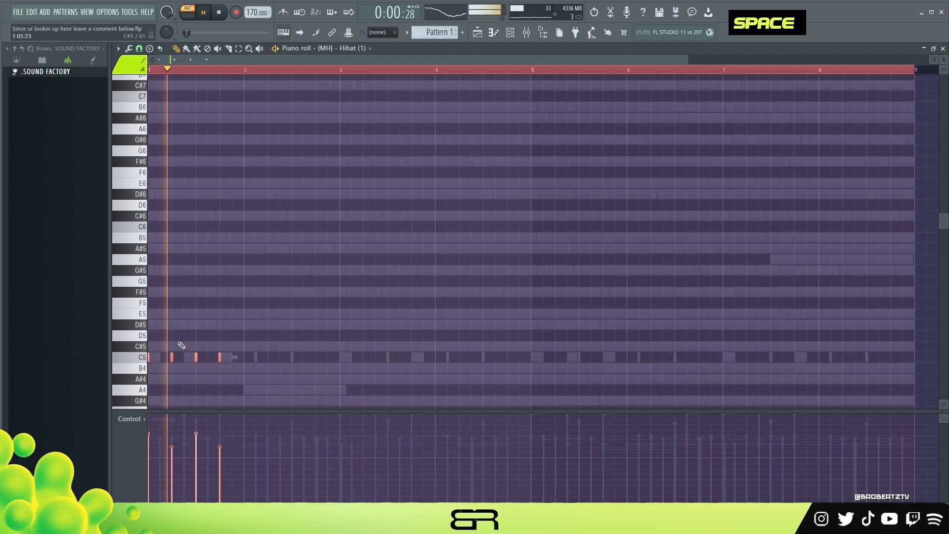
key("space")
- Raise bar 1's four hi-hats to one common higher velocity
right_click(184, 366)
left_click_drag(273, 341, 84, 377, "ctrl")
scroll(290, 332, "up", 10, "alt")
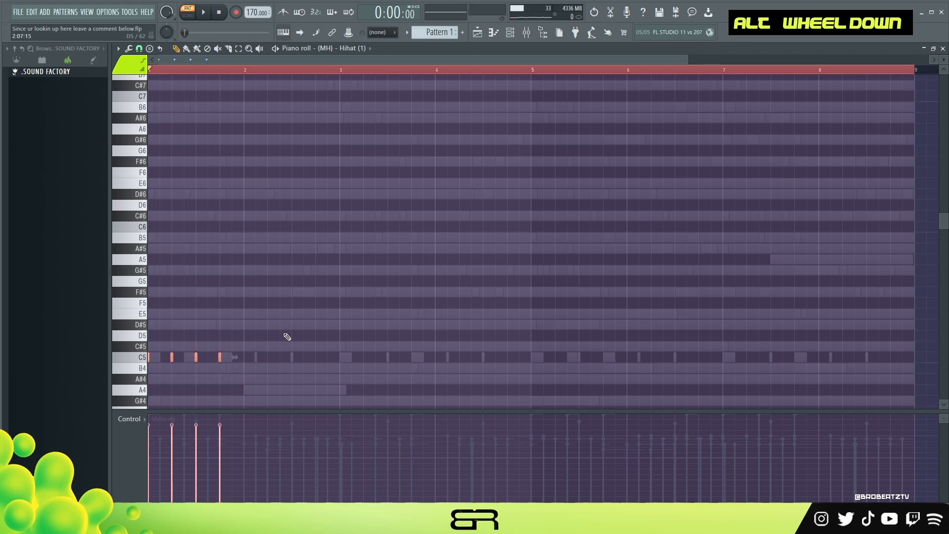
- Duplicate bar 1's four hi-hats half a beat later and lower the velocity of the copies
left_click_drag(171, 358, 184, 359, "shift")
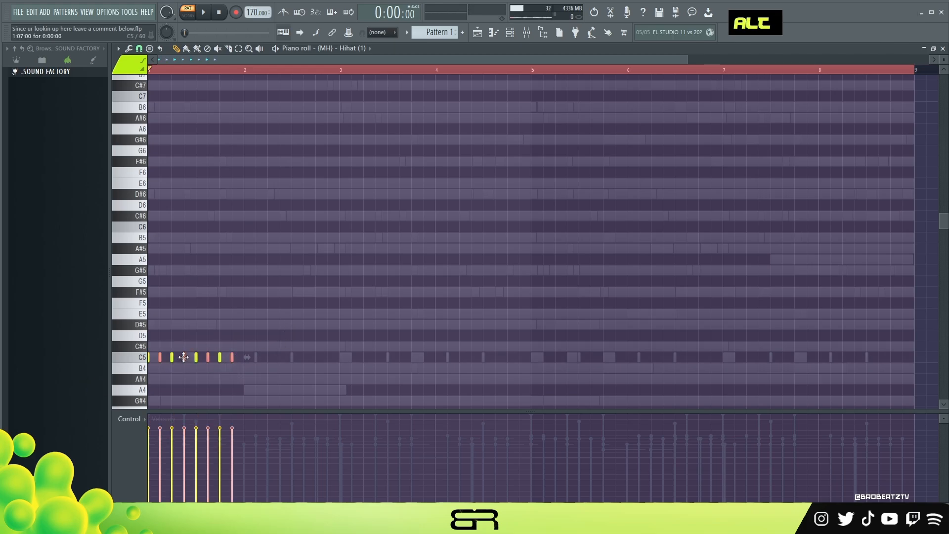
scroll(187, 360, "down", 5, "alt")
key("space")
scroll(278, 341, "down", 1, "alt")
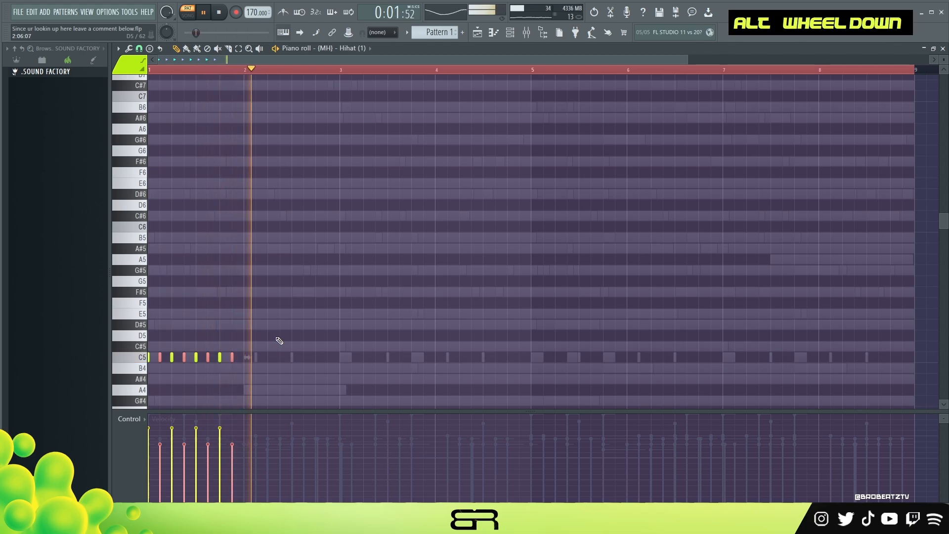
key("space")
- Duplicate all of bar 1's hi-hats into bar 2 and listen to the result
key("ctrl+a")
key("shift+space")
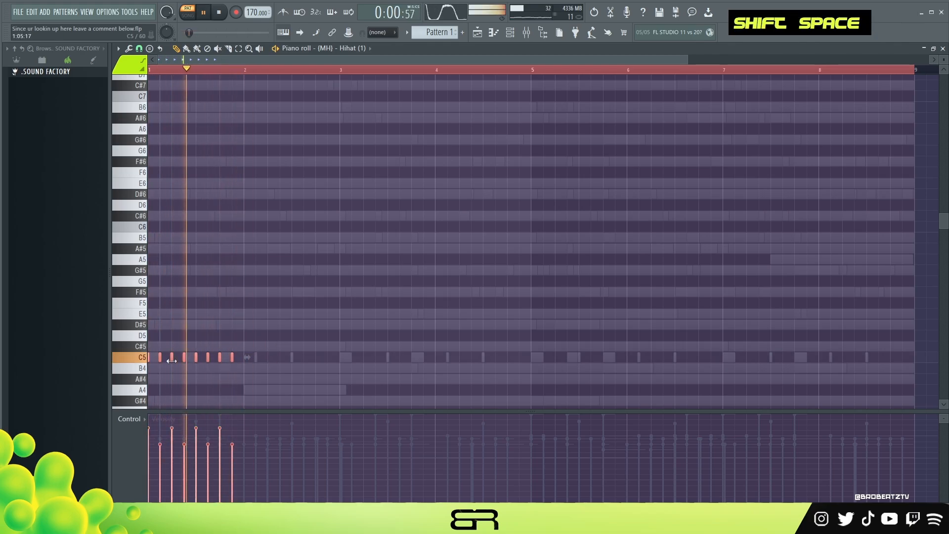
left_click_drag(201, 358, 236, 358, "shift")
key("space")
key("space")
right_click(280, 290)
scroll(283, 288, "down", 1)
key("space")
key("space")
- Set the piano roll's grid snap to 1/4 beat for finer hi-hat placement
scroll(283, 277, "down", 1)
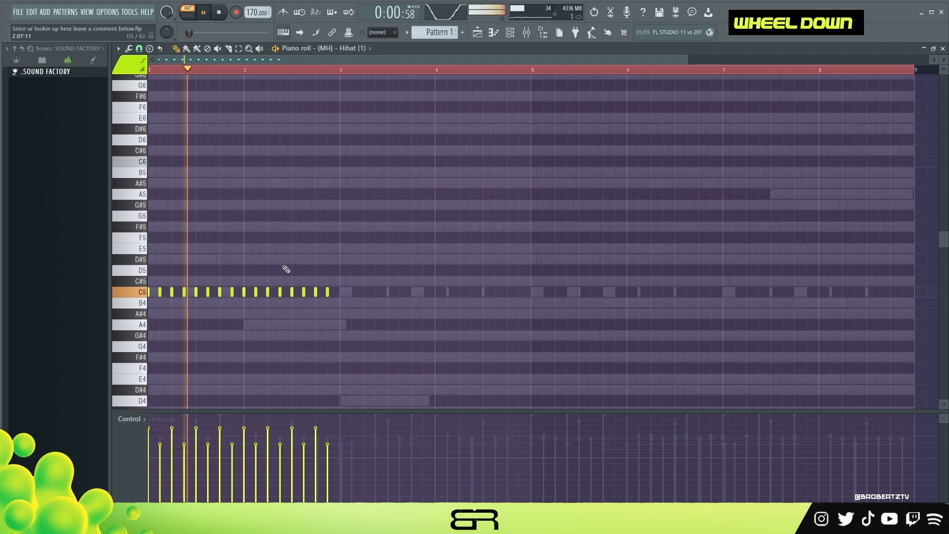
scroll(239, 59, "up", 1)
left_click_drag(239, 60, 193, 61)
key("space")
left_click(139, 48)
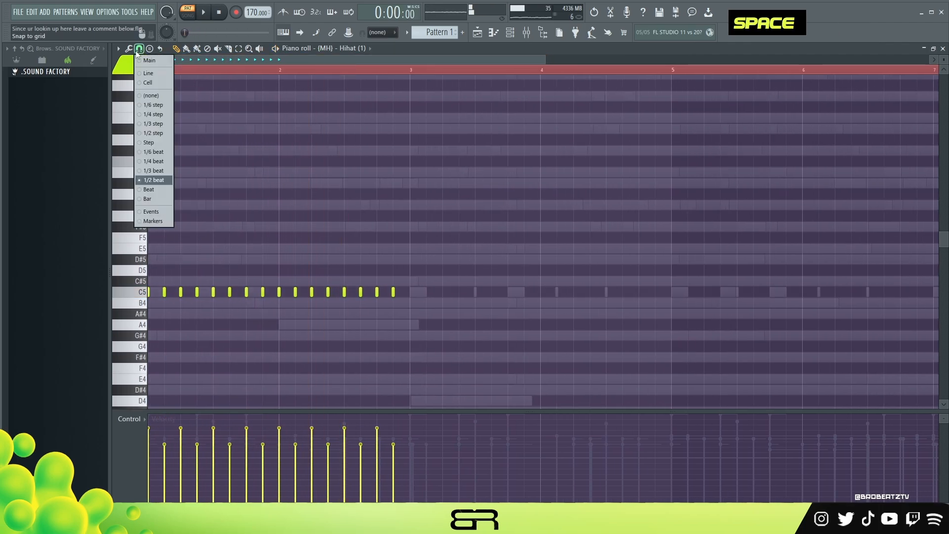
left_click(146, 162)
- Add an A#4 hi-hat in bar 2 between the C5 hats on beats 2 and 2.5, and listen
key("space")
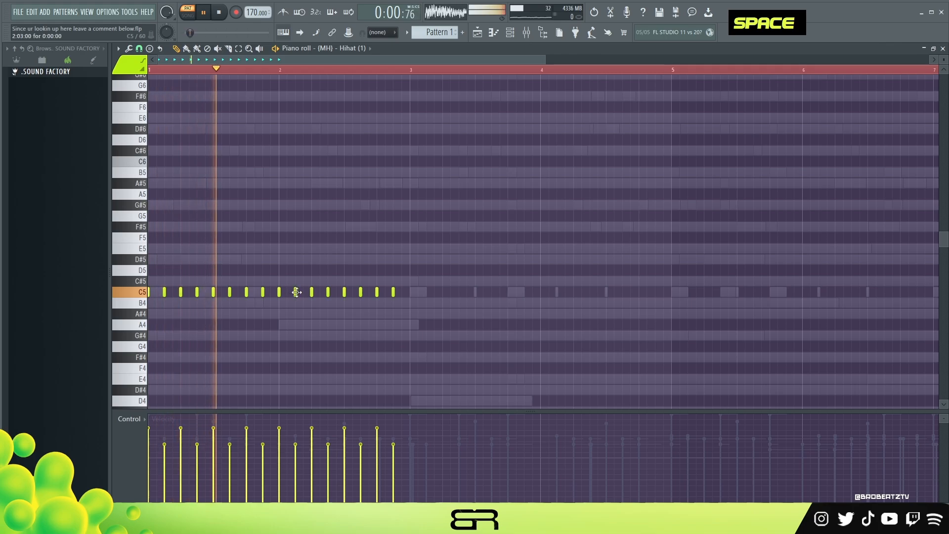
key("space")
key("space")
left_click(320, 313)
left_click(320, 303)
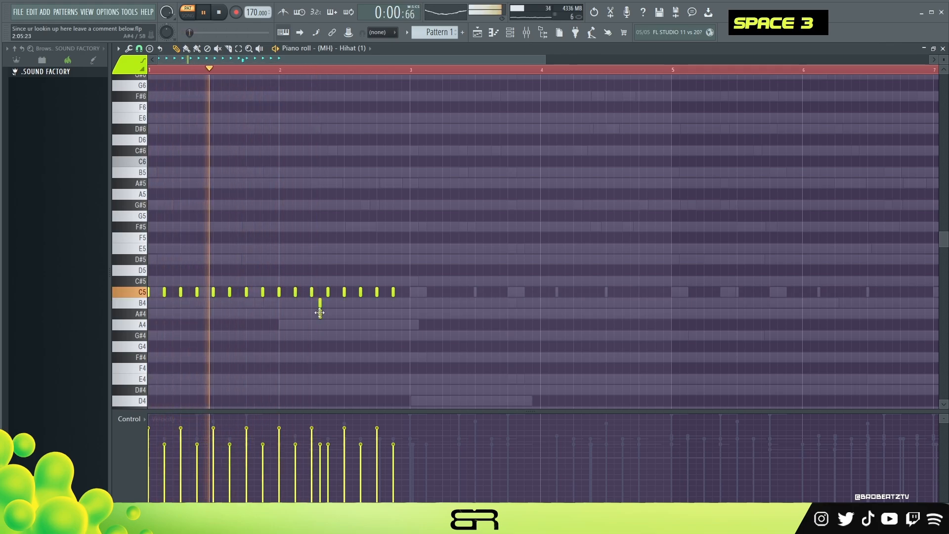
right_click(320, 303)
key("space")
key("space")
- Raise the velocity of the C5 hi-hat right after the A#4 hit and slightly lower the A#4 hit's velocity
left_click(327, 430)
left_click(321, 447)
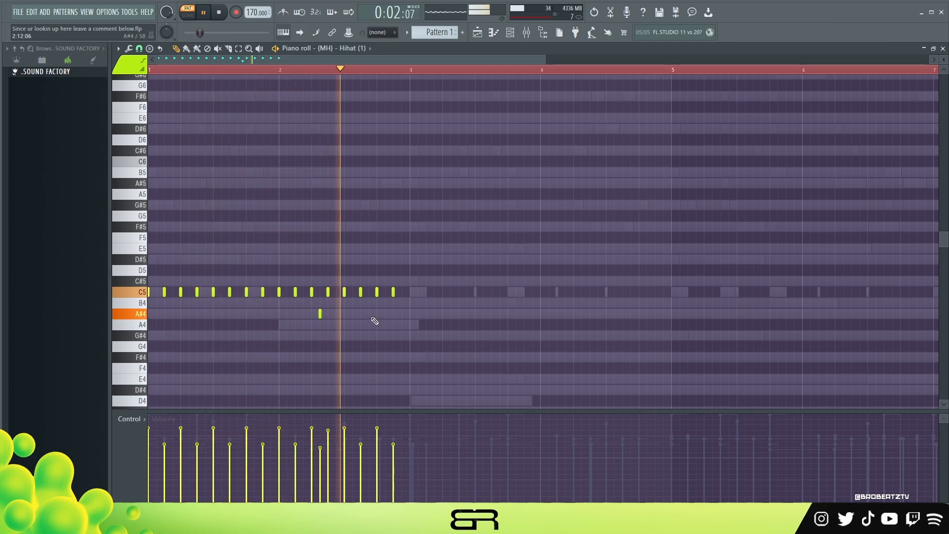
key("space")
- Duplicate the two-bar hi-hat pattern into bars 3 and 4 and play it
left_click_drag(437, 265, 147, 340, "ctrl")
mouse_move(163, 292)
left_mouse_down("shift")
mouse_move(434, 300)
mouse_move(426, 300)
left_mouse_up("shift")
left_click(452, 324, "ctrl")
key("space")
right_click(487, 326)
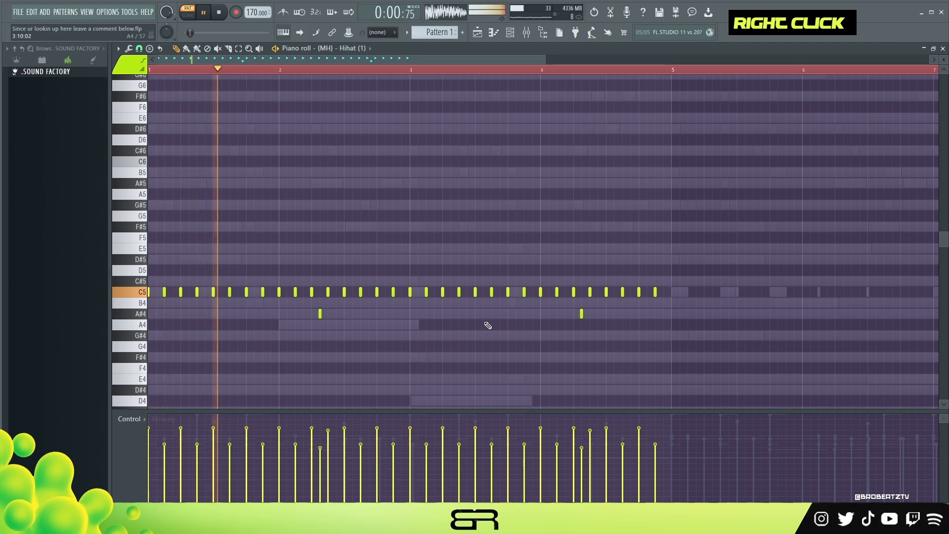
- Delete the A#4 hi-hat in bar 4 and duplicate the four-bar hi-hat pattern into bars 5 to 8
right_click(581, 314)
key("ctrl+a")
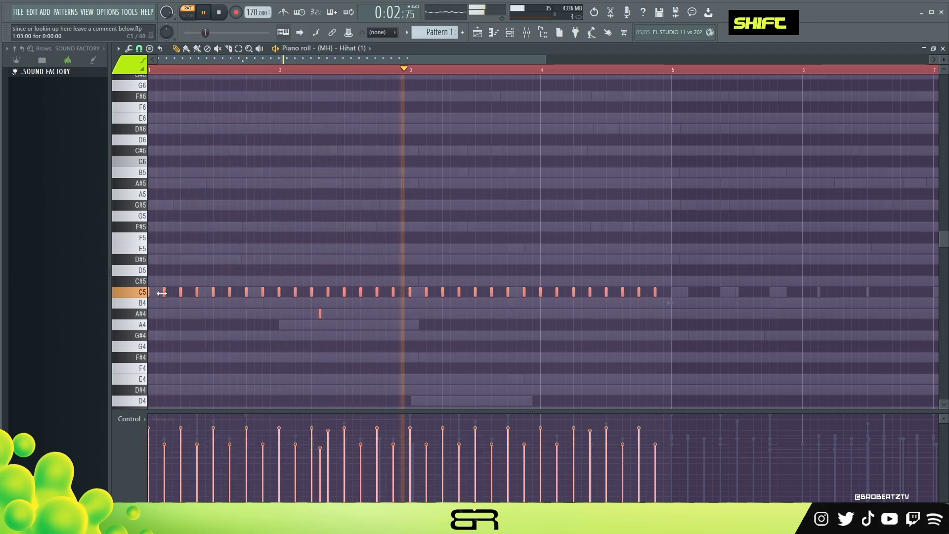
left_click_drag(161, 292, 693, 312, "shift")
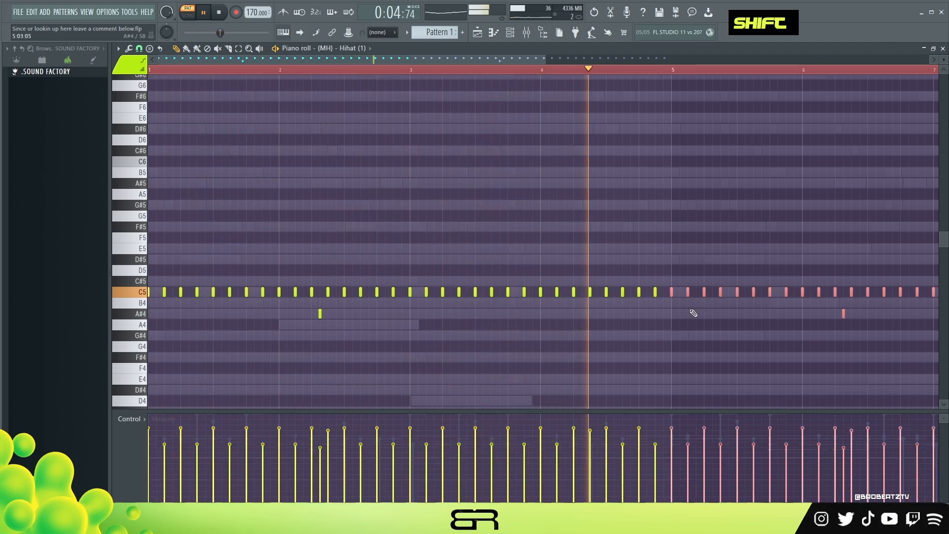
right_click(692, 311)
right_click(581, 236, "ctrl")
key("ctrl+a")
scroll(579, 235, "down", 2, "alt")
scroll(578, 234, "up", 1, "alt")
right_click(551, 190)
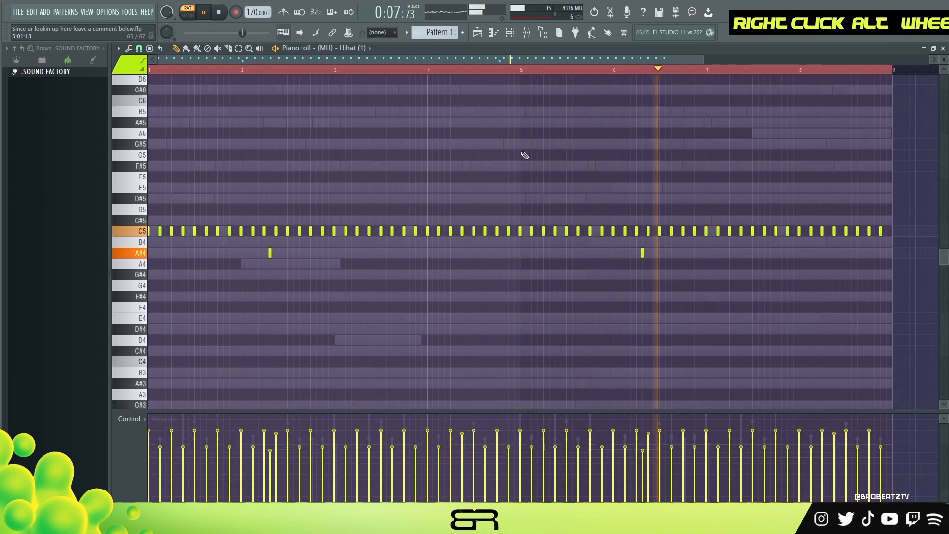
- Leave the hi-hat piano roll, stop playback, and unmute the ElectraX64 and VOCAL channels in the channel rack
left_click(481, 35)
left_click(512, 35)
key("space")
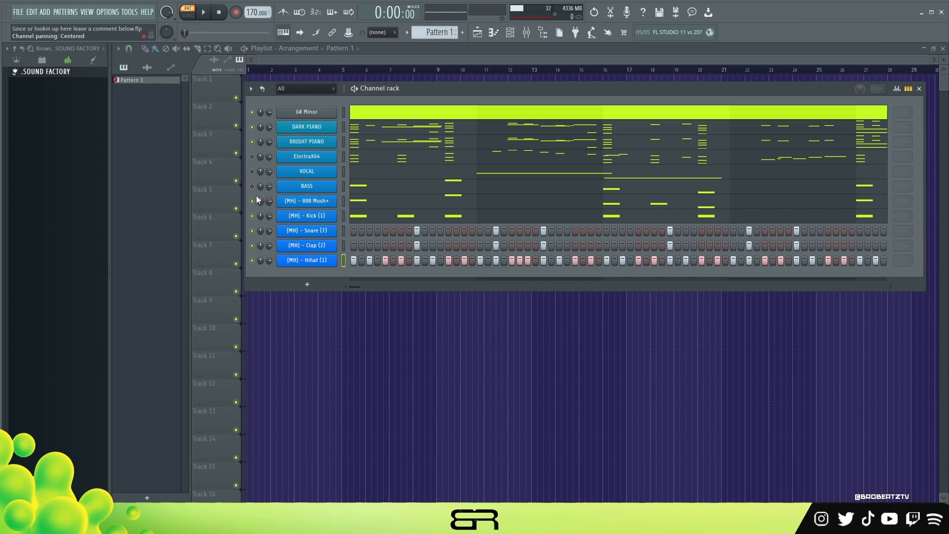
double_click(252, 172)
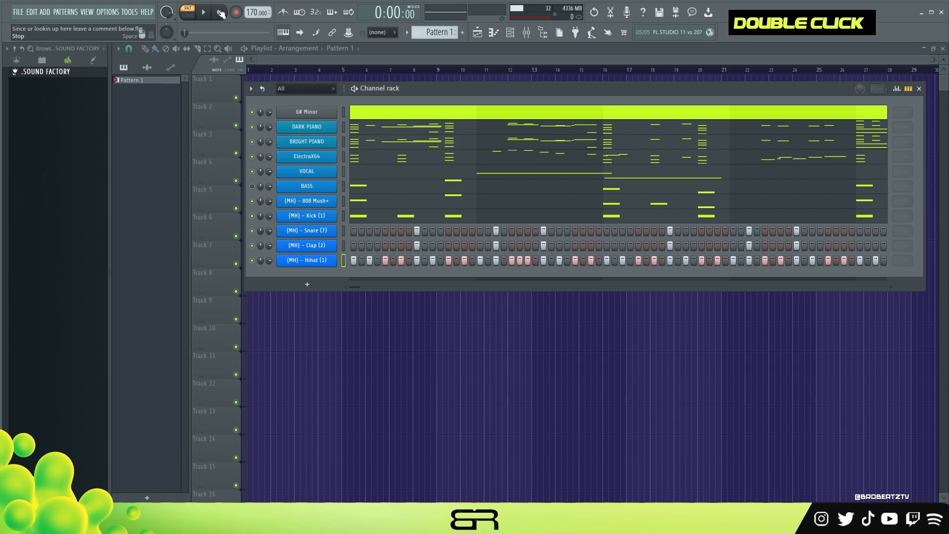
- Enable ShaperBox 2 on the mixer's Master track during playback and open the plugin
left_click(527, 32)
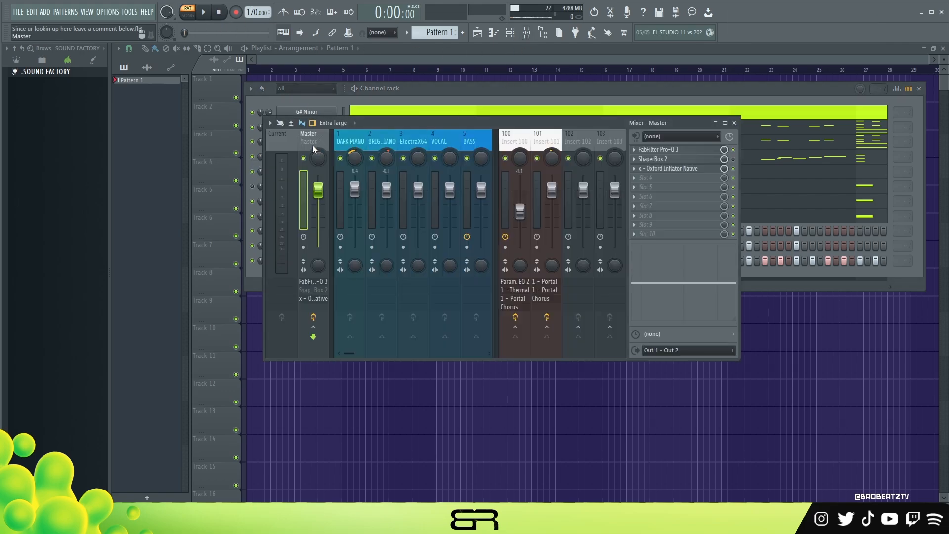
key("space")
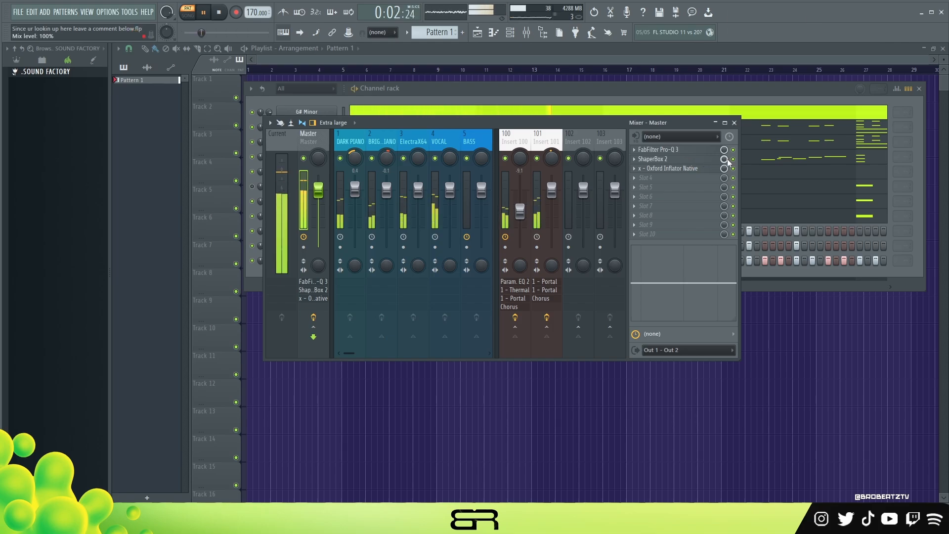
left_click(713, 160)
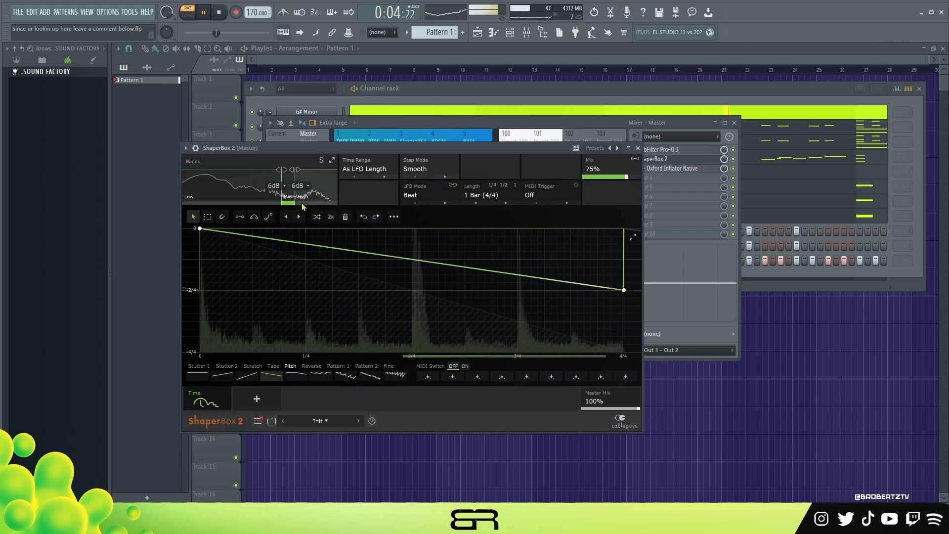
- Audition different mid-band ranges in ShaperBox 2, ending with the low split at 1.03 kHz and the high split at 2.11 kHz
key("space")
left_click_drag(299, 170, 306, 170)
left_click_drag(292, 203, 328, 202)
key("space")
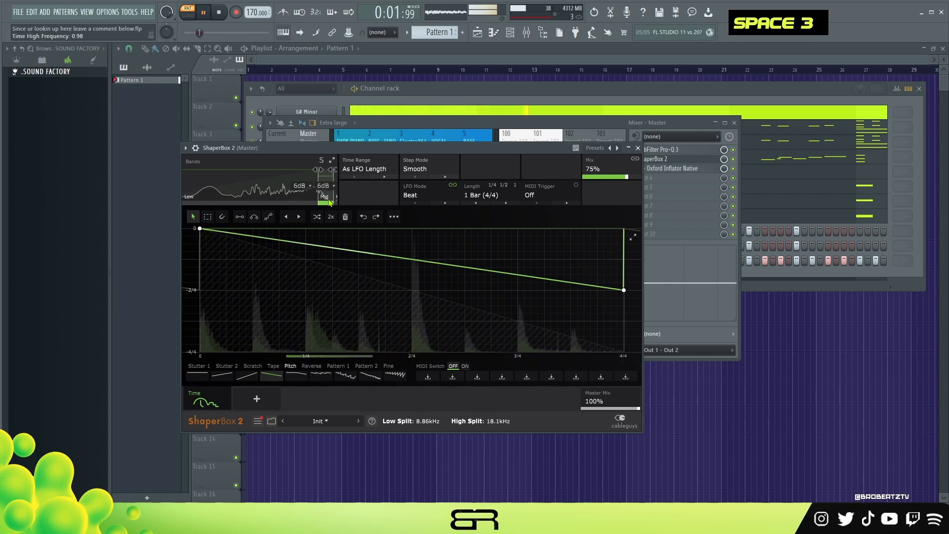
key("space")
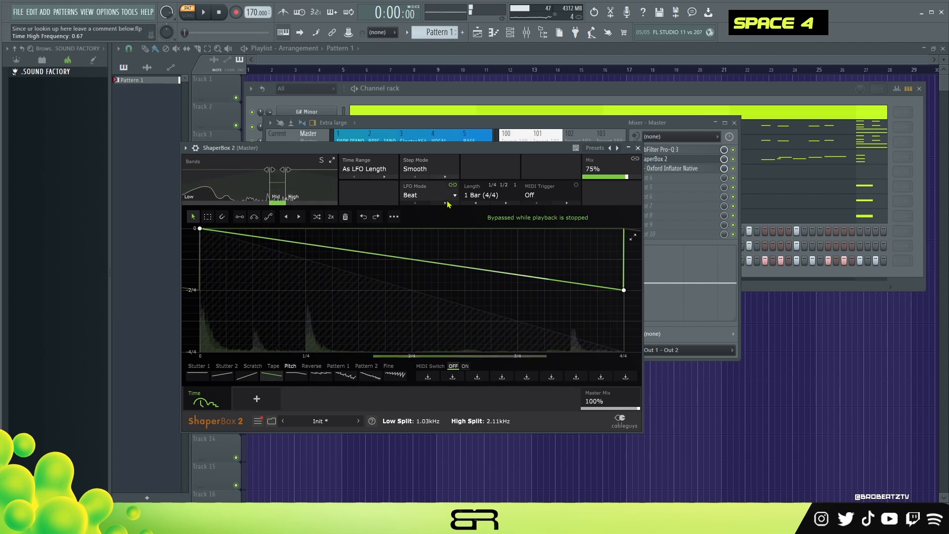
- Bring the channel rack back to the front and listen to the full pattern with melodies, vocal and drums
left_click(735, 166)
left_click(413, 99)
key("space")
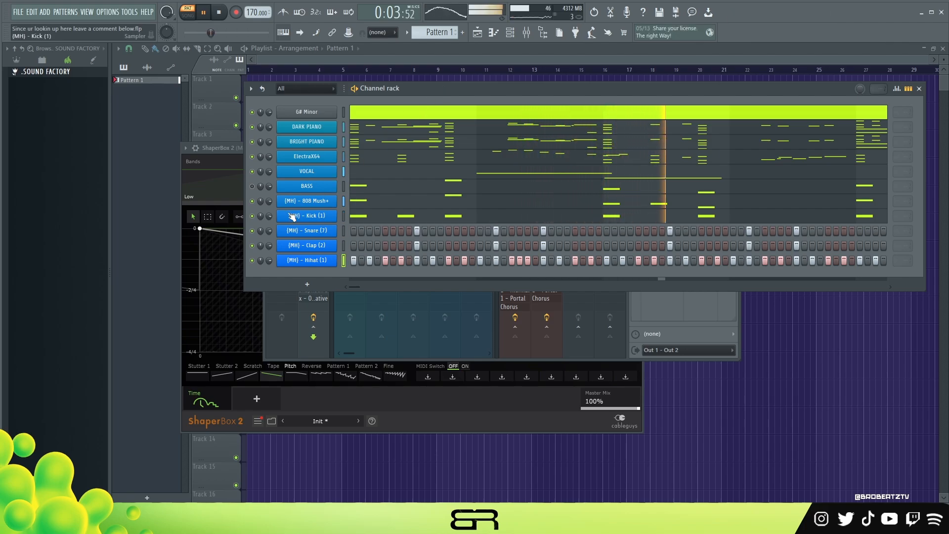
scroll(270, 206, "down", 3)
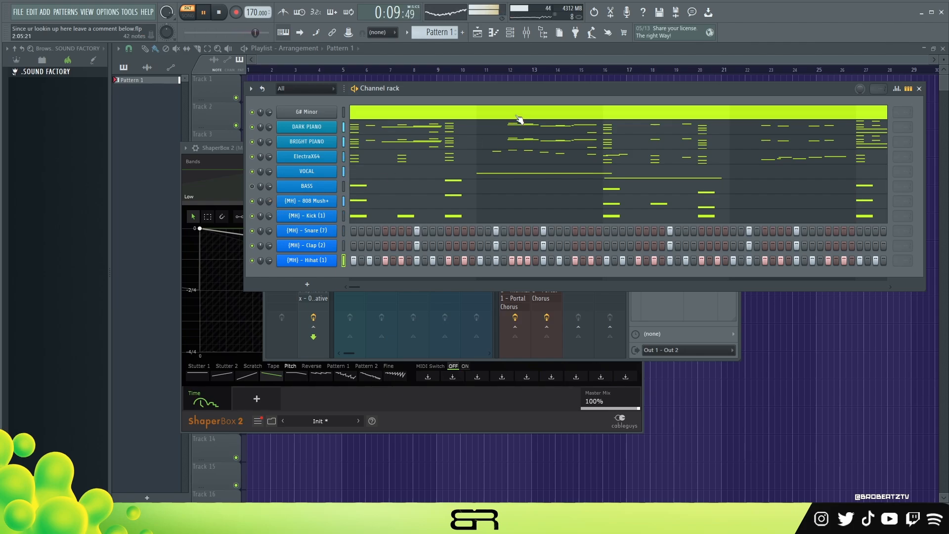
double_click(220, 15)
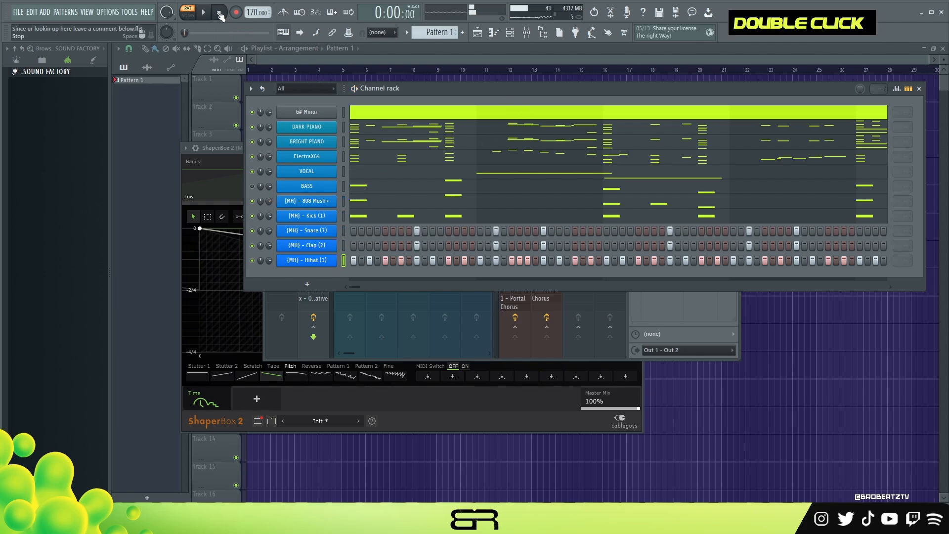